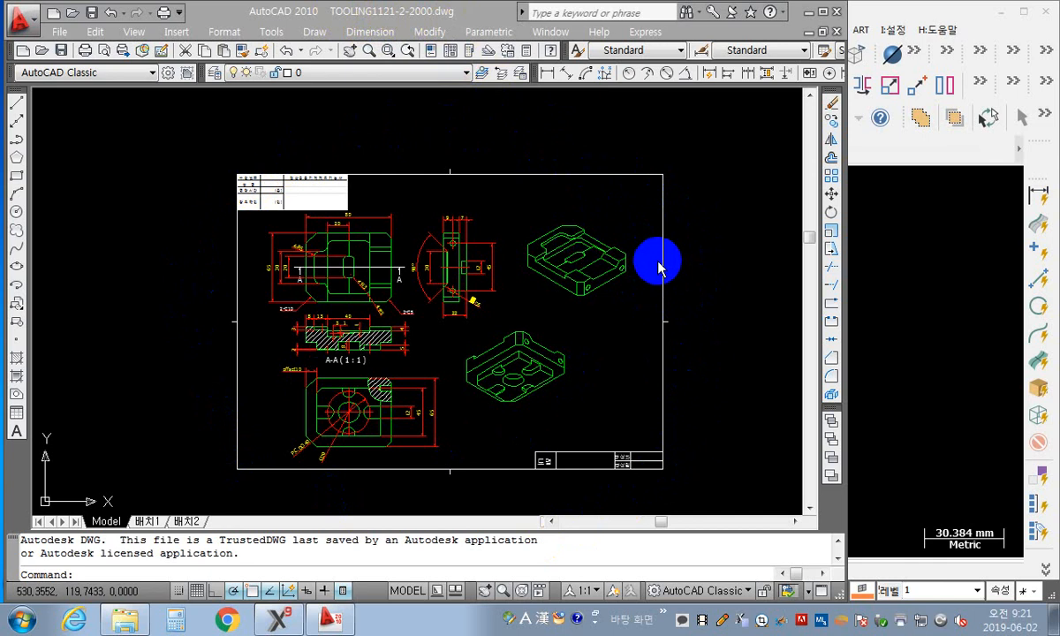
Step: Switch to Mastercam, start opening a file and set the file type to AutoCAD Files (*.dwg;*.dxf;*.dwf;*.dwfx)
{"action": "left_click", "coordinate": [884, 277]}
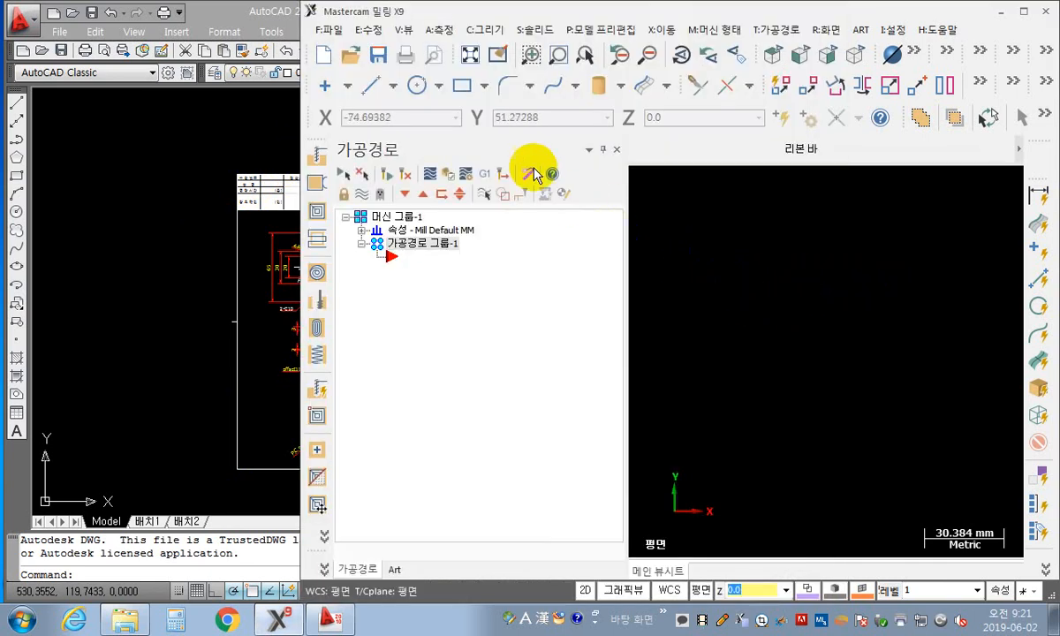
{"action": "left_click", "coordinate": [331, 29]}
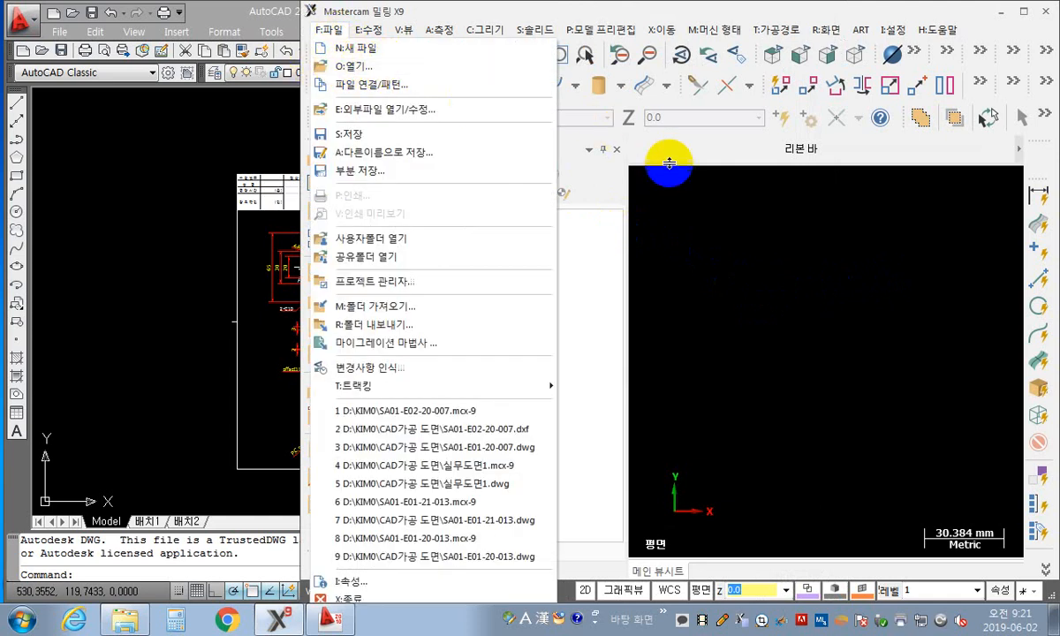
{"action": "left_click", "coordinate": [651, 227]}
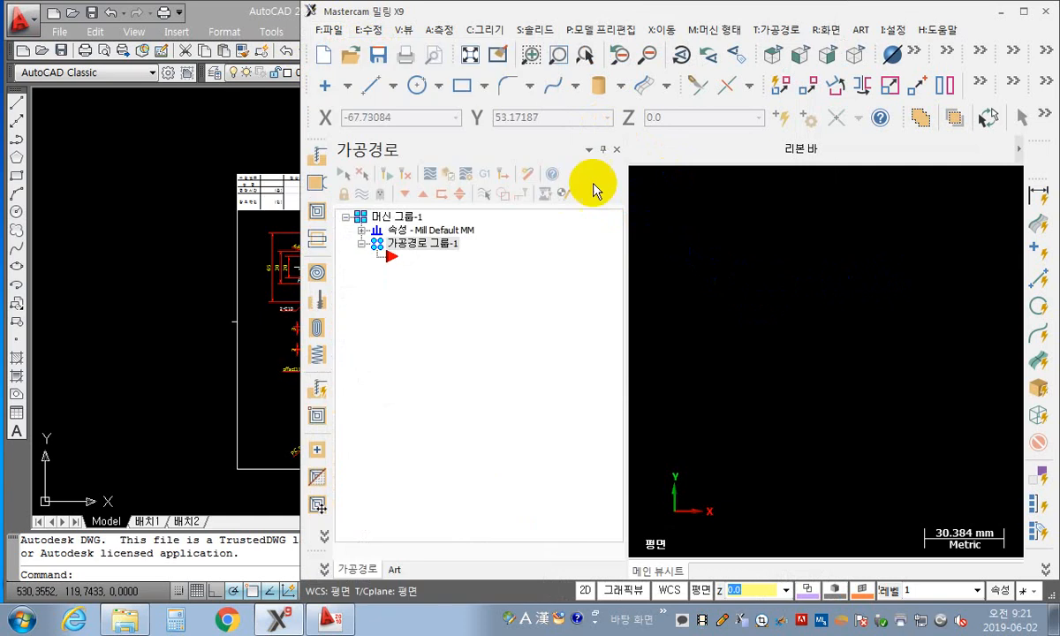
{"action": "left_click", "coordinate": [353, 57]}
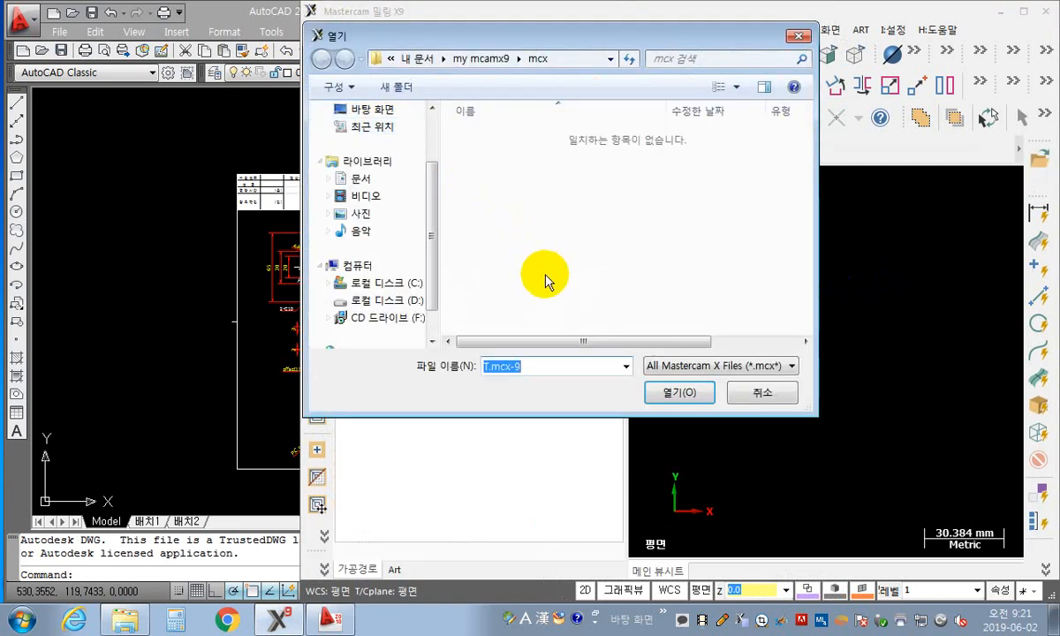
{"action": "scroll", "coordinate": [537, 281], "scroll_direction": "down", "scroll_amount": 4}
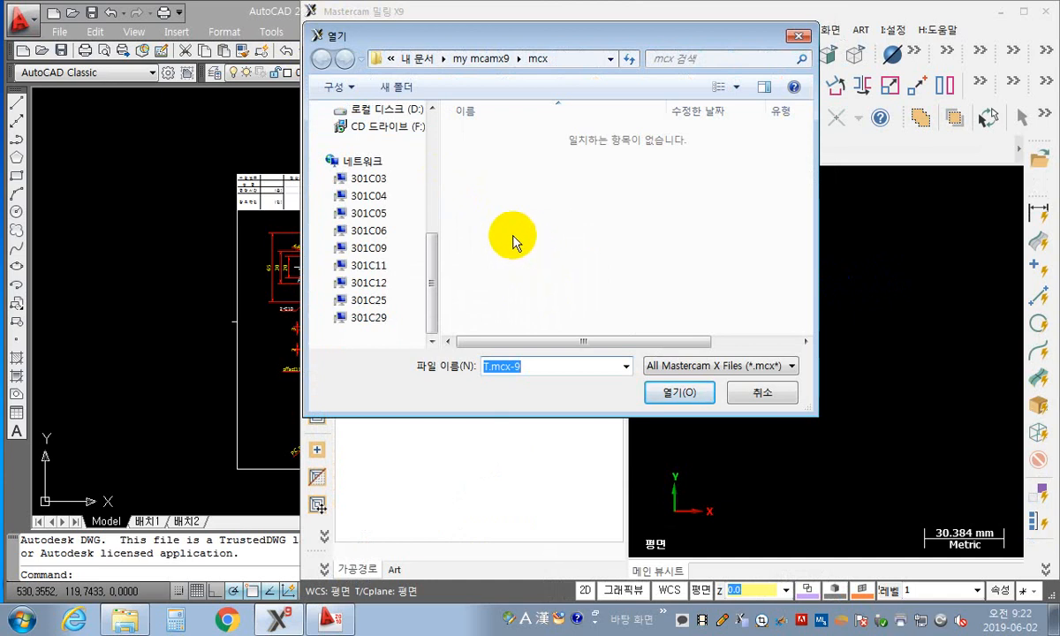
{"action": "left_click_drag", "start_coordinate": [547, 40], "coordinate": [595, 80]}
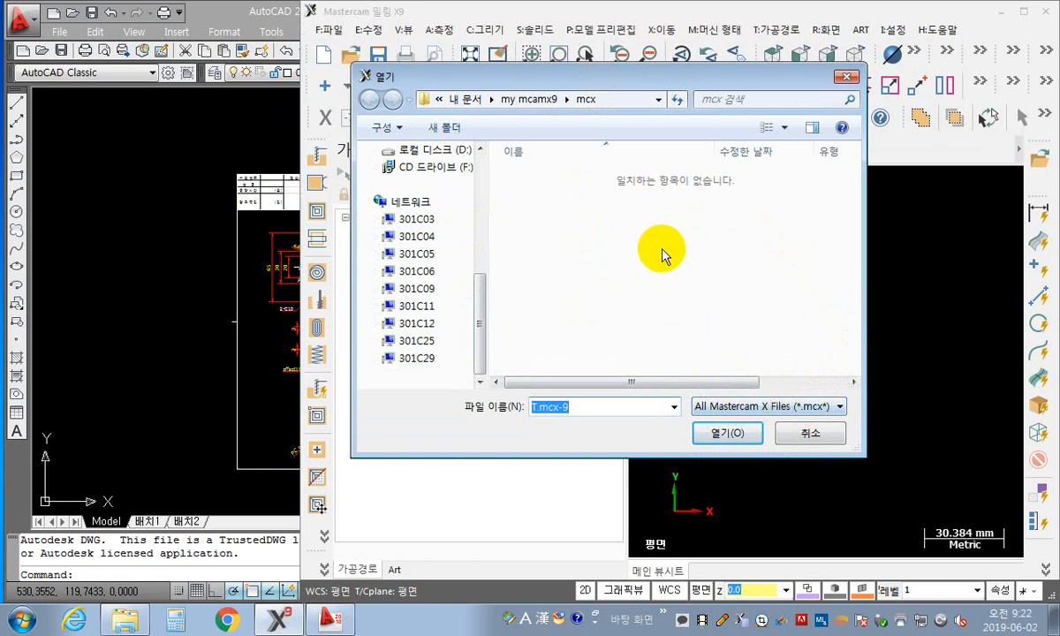
{"action": "left_click", "coordinate": [841, 407]}
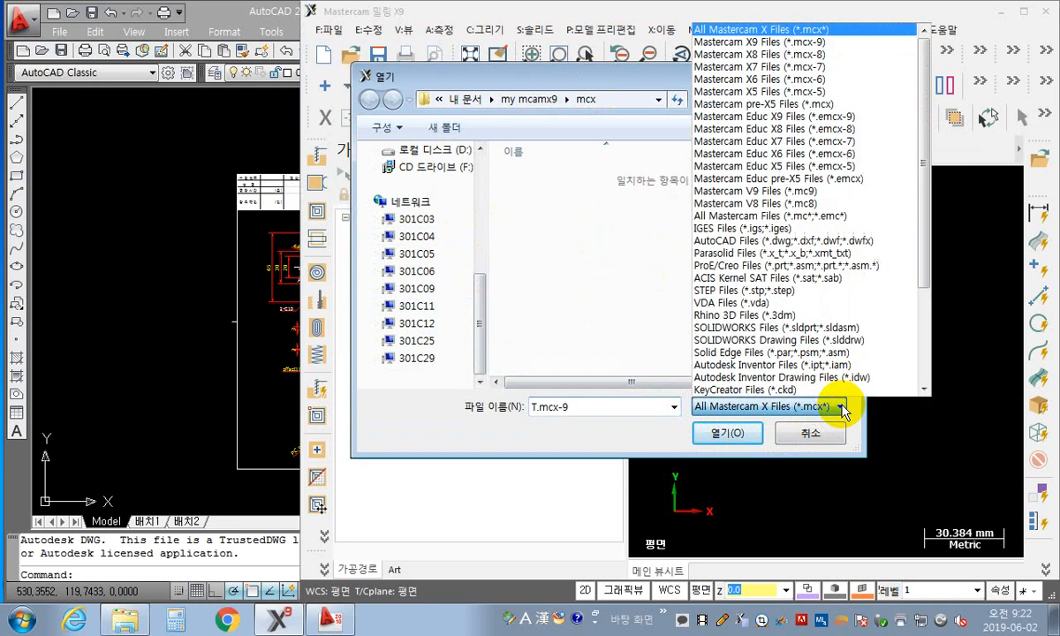
{"action": "left_click", "coordinate": [751, 250]}
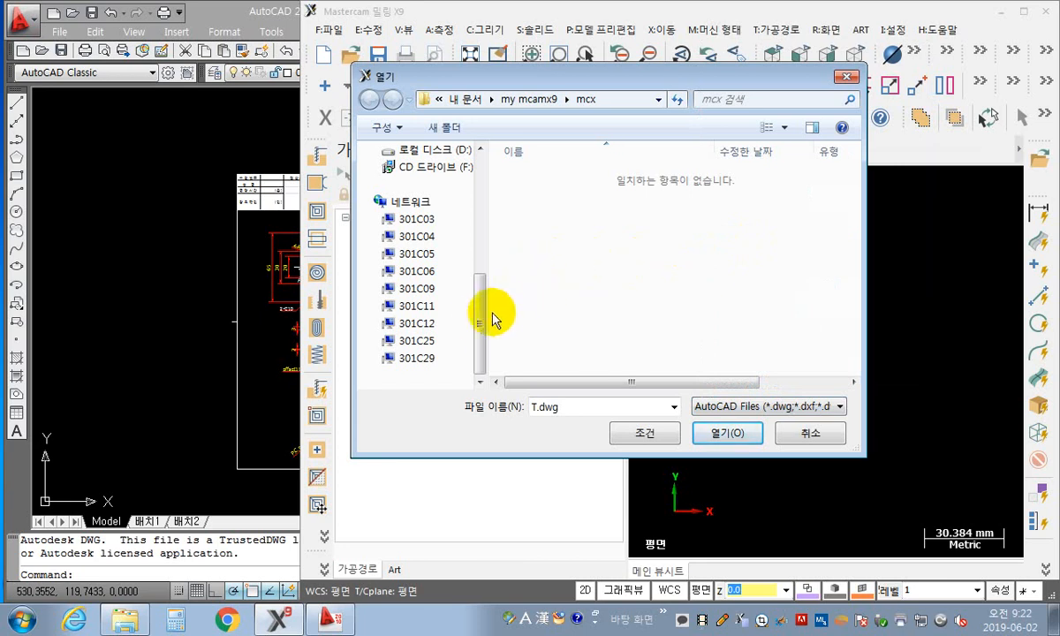
Step: Browse to the folder D:\KIM0\CAD가공 도면 and select the file TOOLING1121-2-2000.dwg
{"action": "left_click_drag", "start_coordinate": [481, 314], "coordinate": [481, 289]}
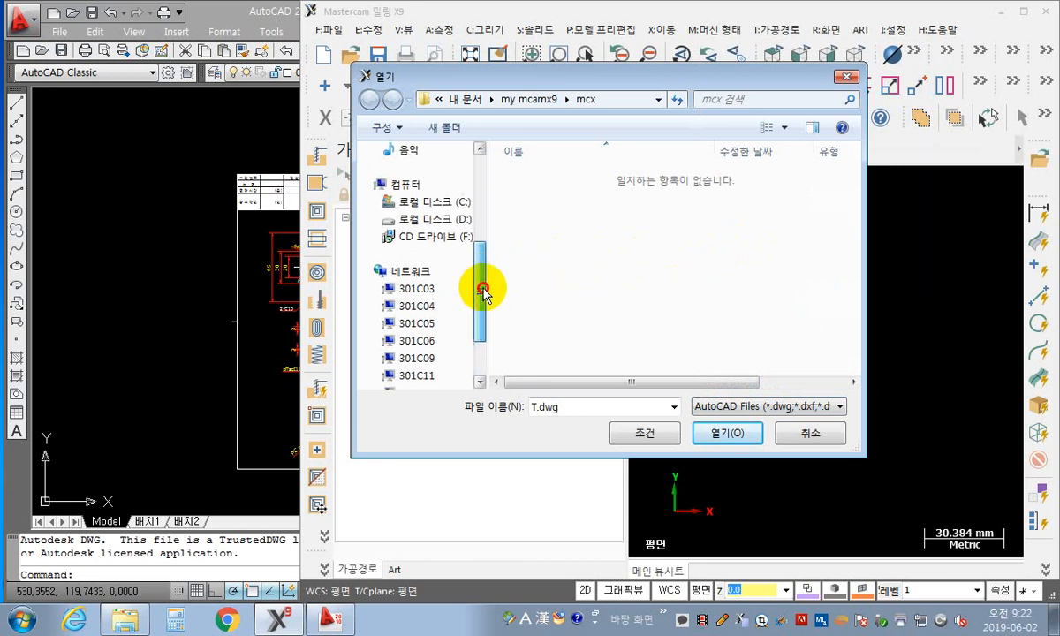
{"action": "left_click", "coordinate": [436, 221]}
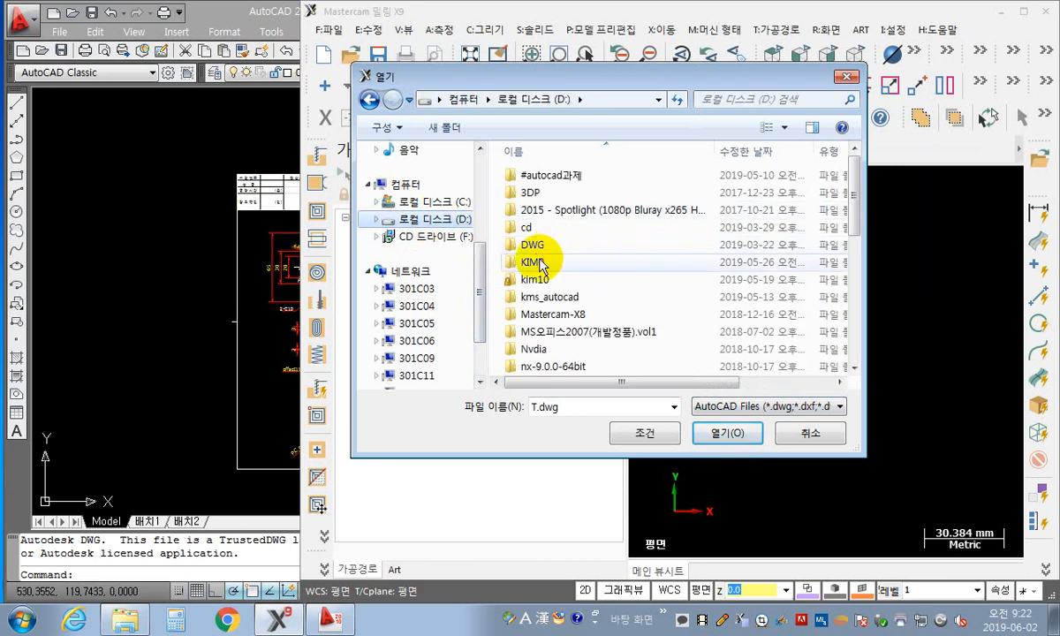
{"action": "left_click", "coordinate": [539, 261]}
{"action": "double_click", "coordinate": [539, 262]}
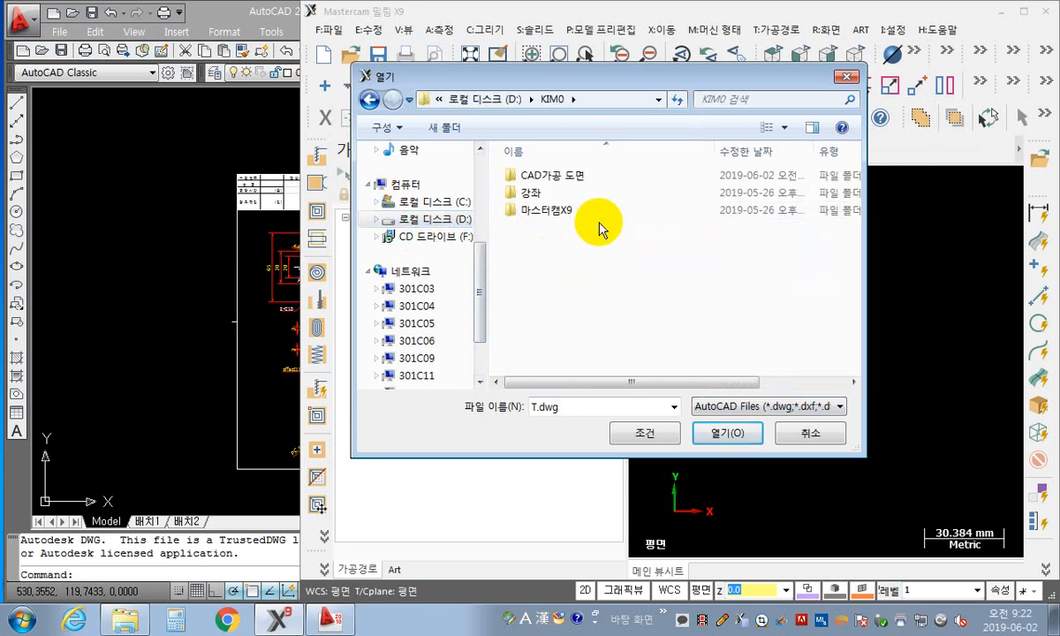
{"action": "double_click", "coordinate": [530, 175]}
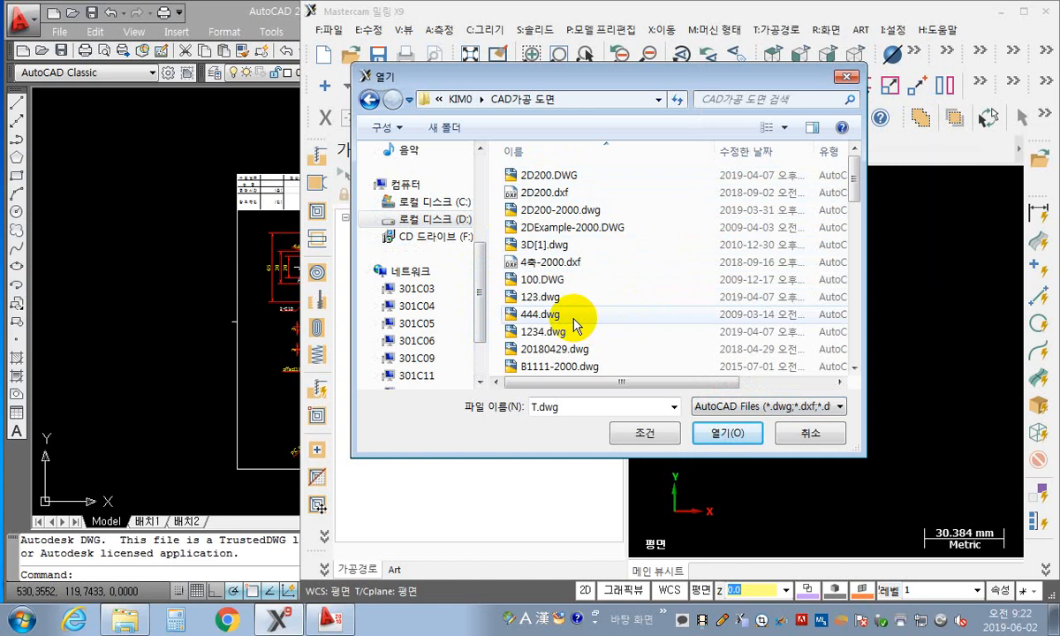
{"action": "left_click", "coordinate": [511, 350]}
{"action": "scroll", "coordinate": [516, 351], "scroll_direction": "down", "scroll_amount": 3}
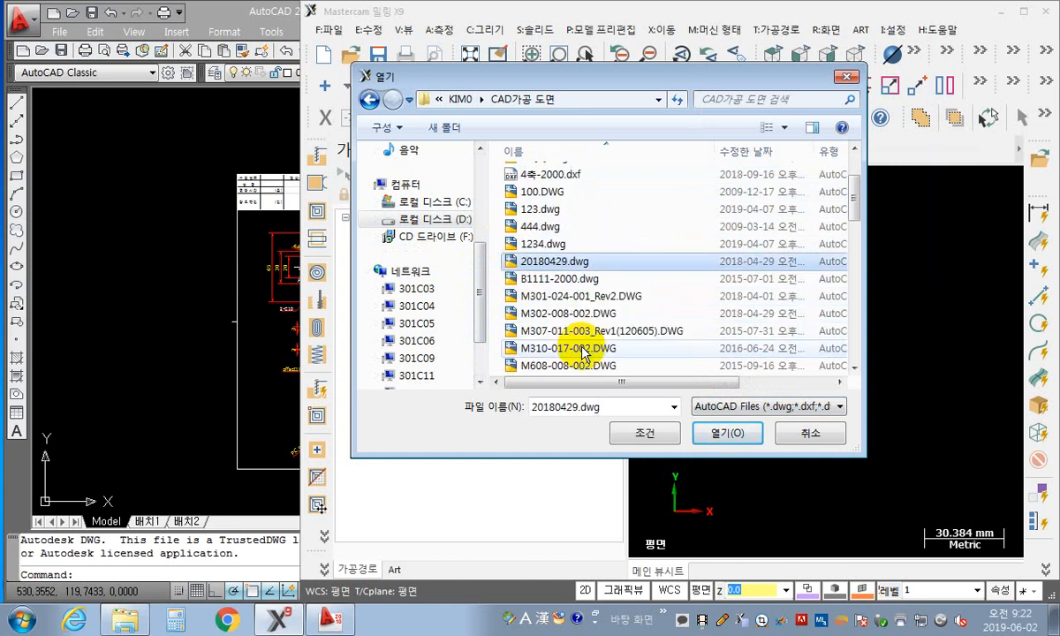
{"action": "scroll", "coordinate": [586, 340], "scroll_direction": "down", "scroll_amount": 5}
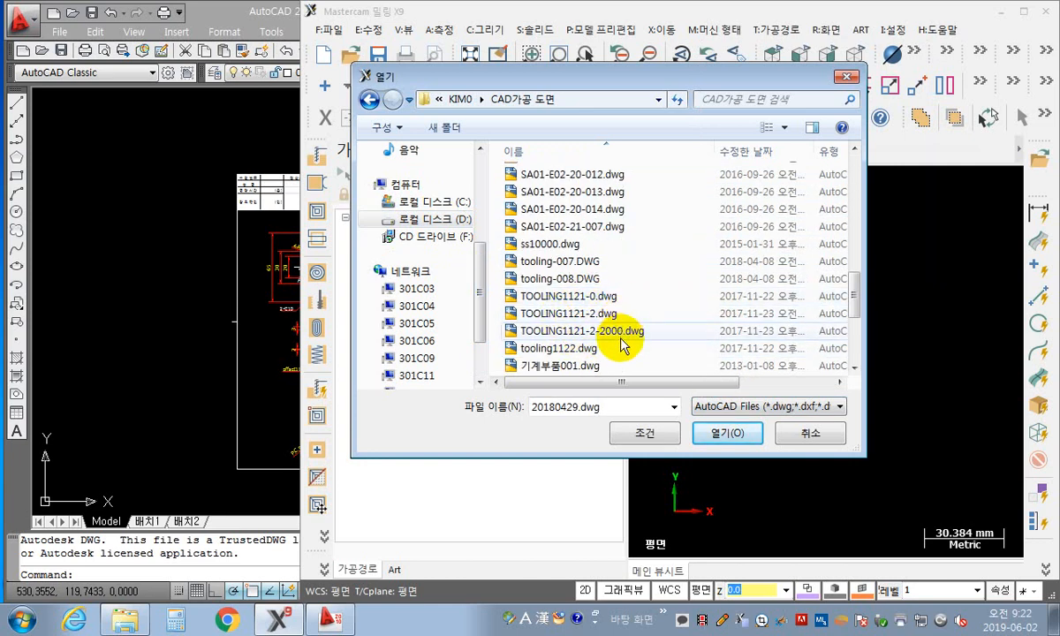
{"action": "left_click", "coordinate": [552, 331]}
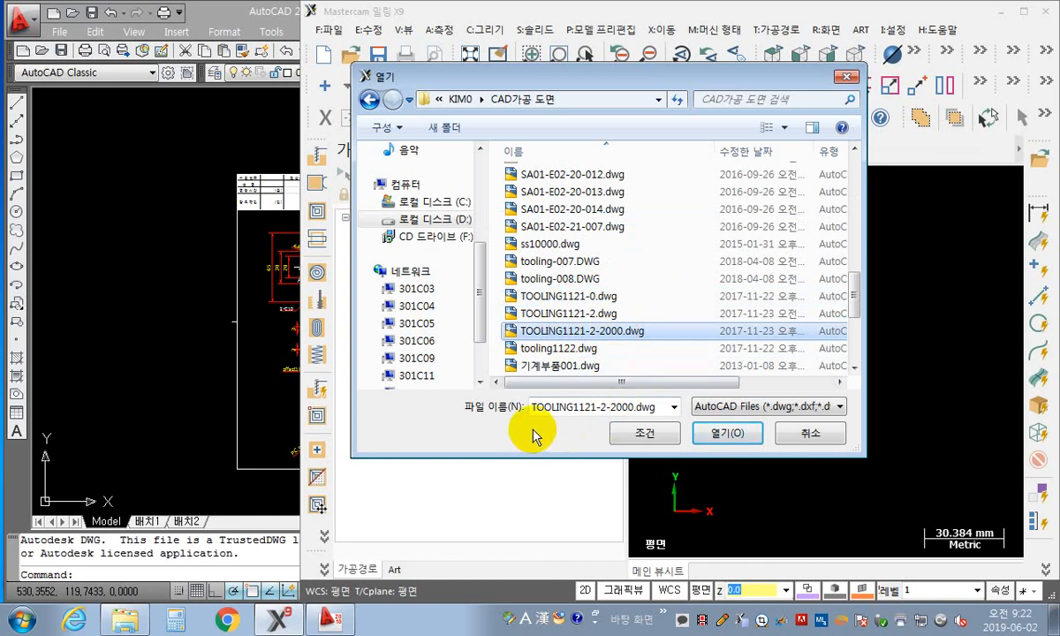
{"action": "left_click", "coordinate": [199, 303]}
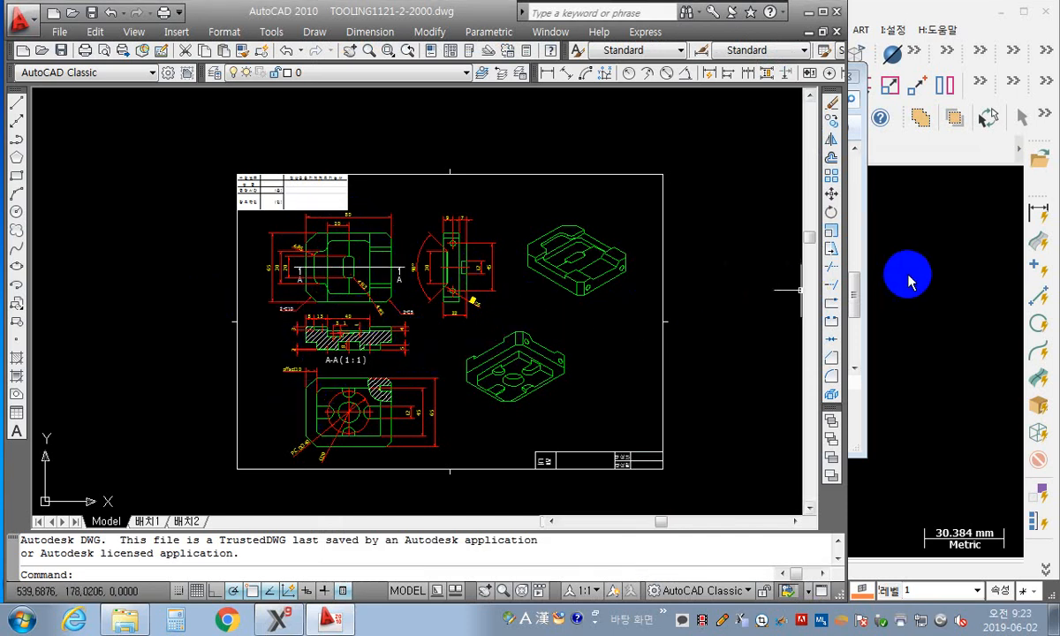
{"action": "left_click", "coordinate": [865, 249]}
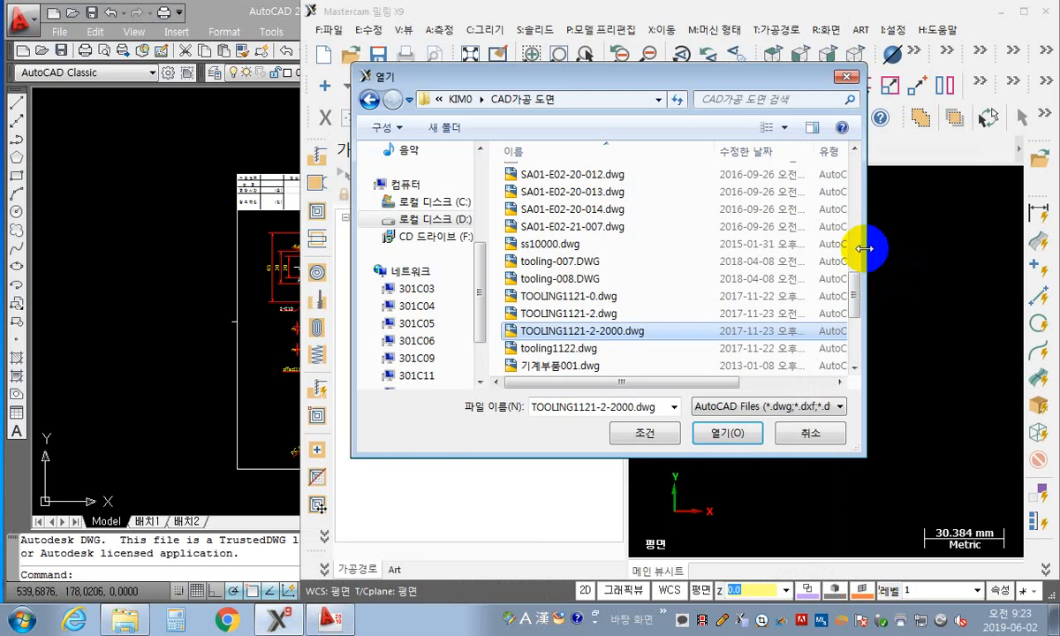
Step: In the DWG/DXF read options, mask out every Dim entity type: Aligned, both Angular types, Diametric, Ordinate, Radial and Rotated
{"action": "left_click", "coordinate": [645, 432]}
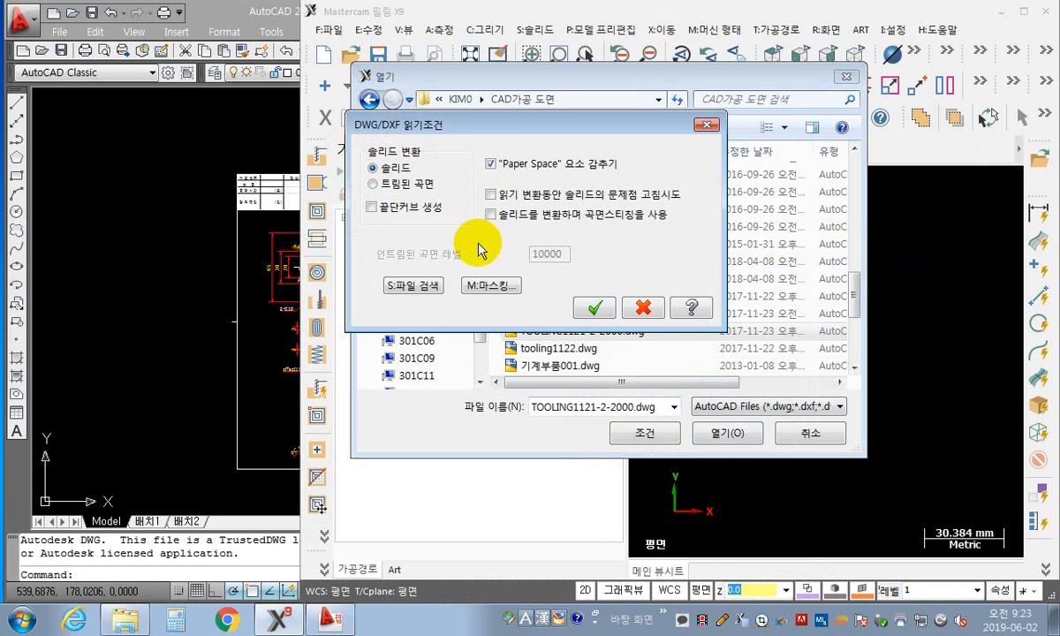
{"action": "left_click", "coordinate": [495, 286]}
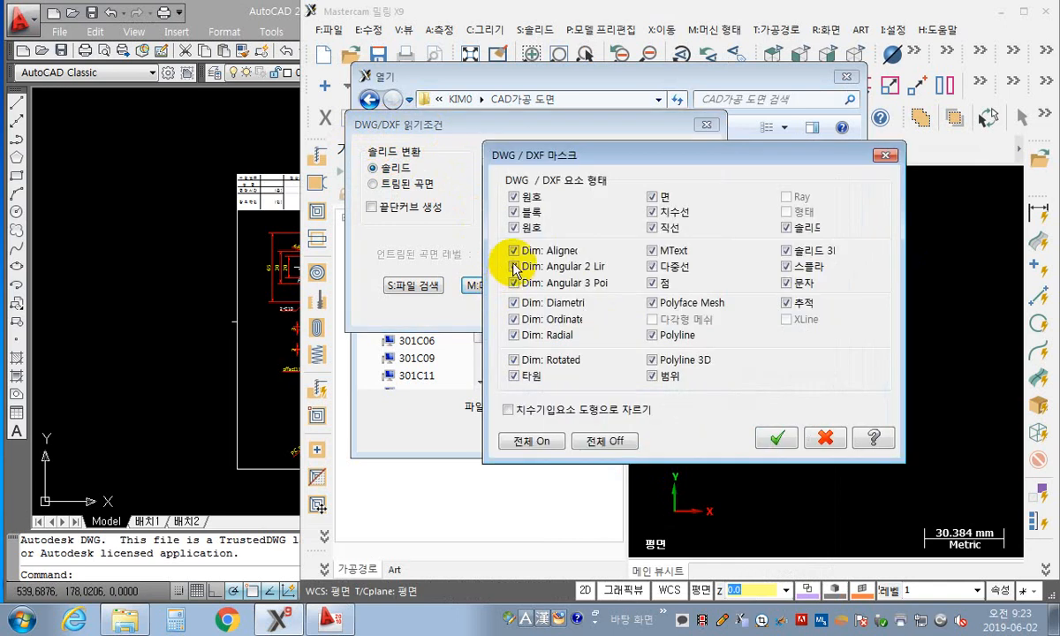
{"action": "left_click", "coordinate": [513, 251]}
{"action": "left_click", "coordinate": [513, 266]}
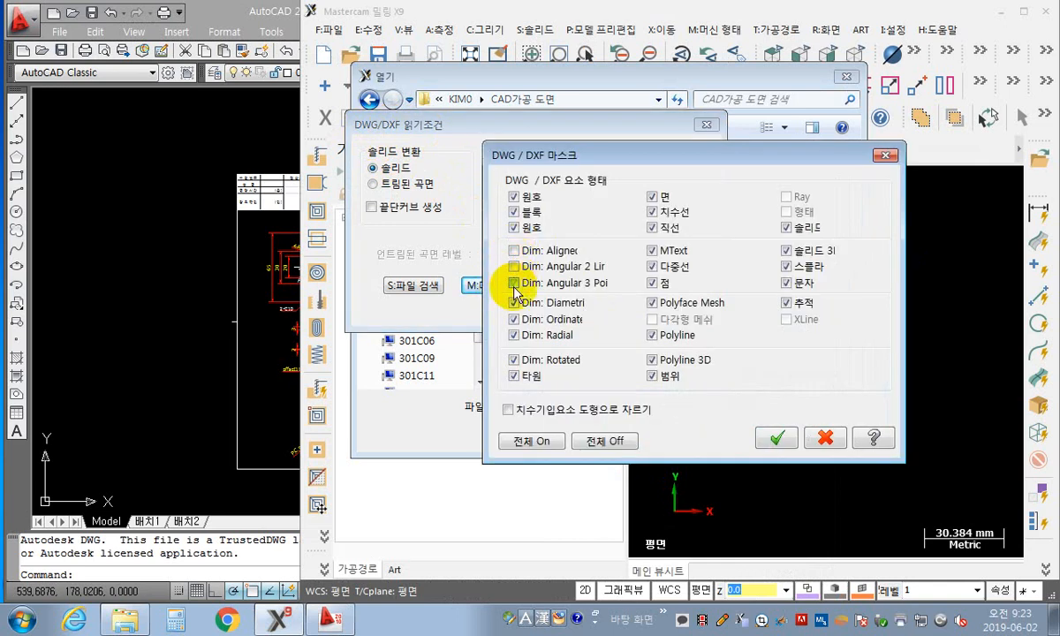
{"action": "left_click", "coordinate": [514, 284]}
{"action": "left_click", "coordinate": [513, 302]}
{"action": "left_click", "coordinate": [513, 320]}
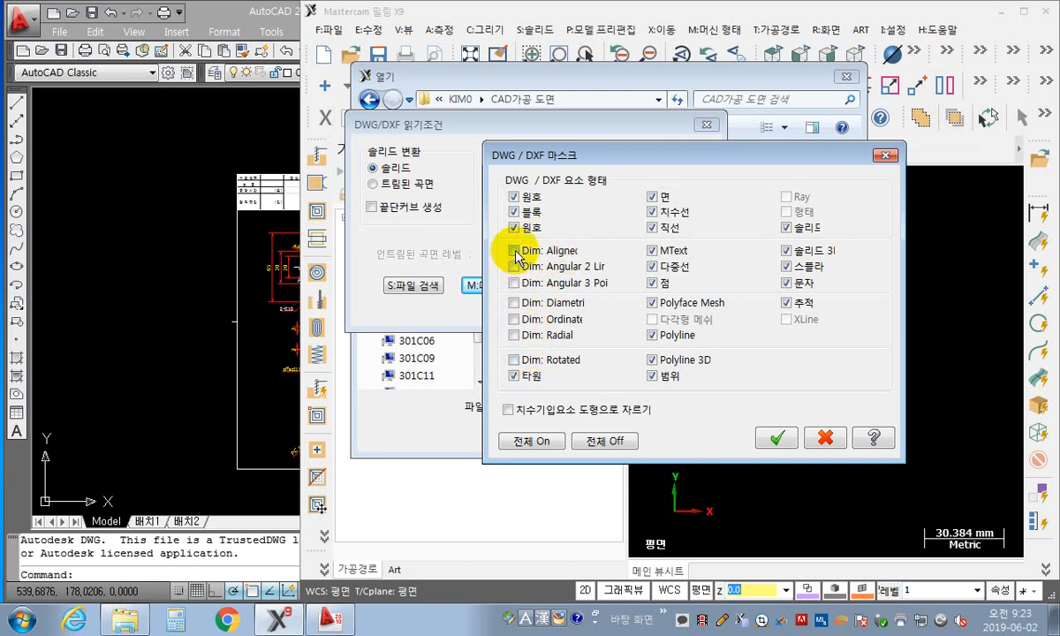
Step: Exclude 치수선, MText and 문자 entities as well, accept the read options, and open the selected drawing
{"action": "left_click", "coordinate": [653, 214]}
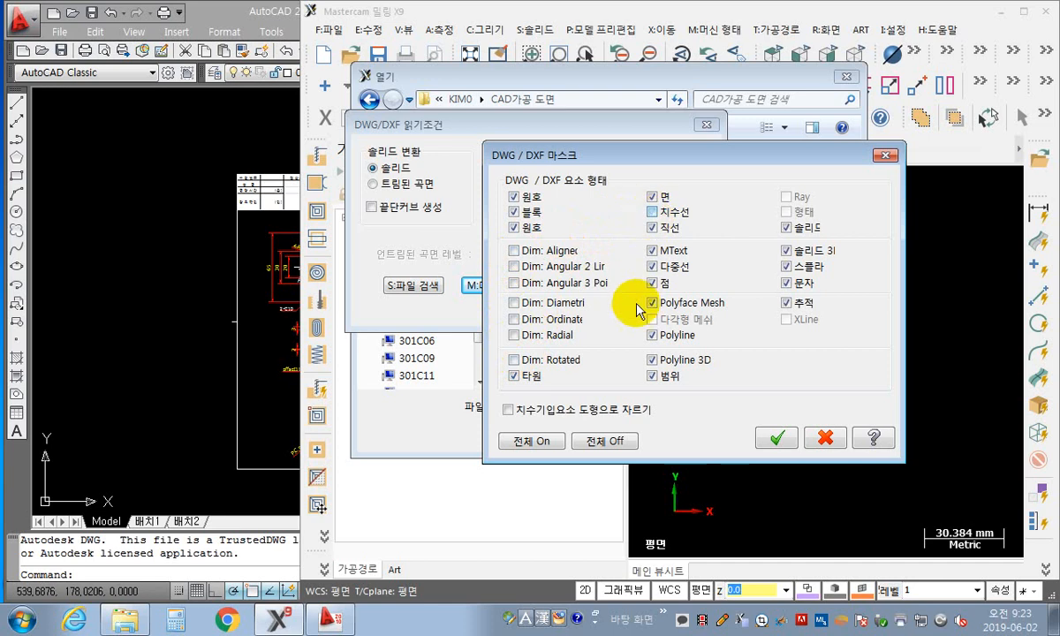
{"action": "left_click", "coordinate": [653, 251]}
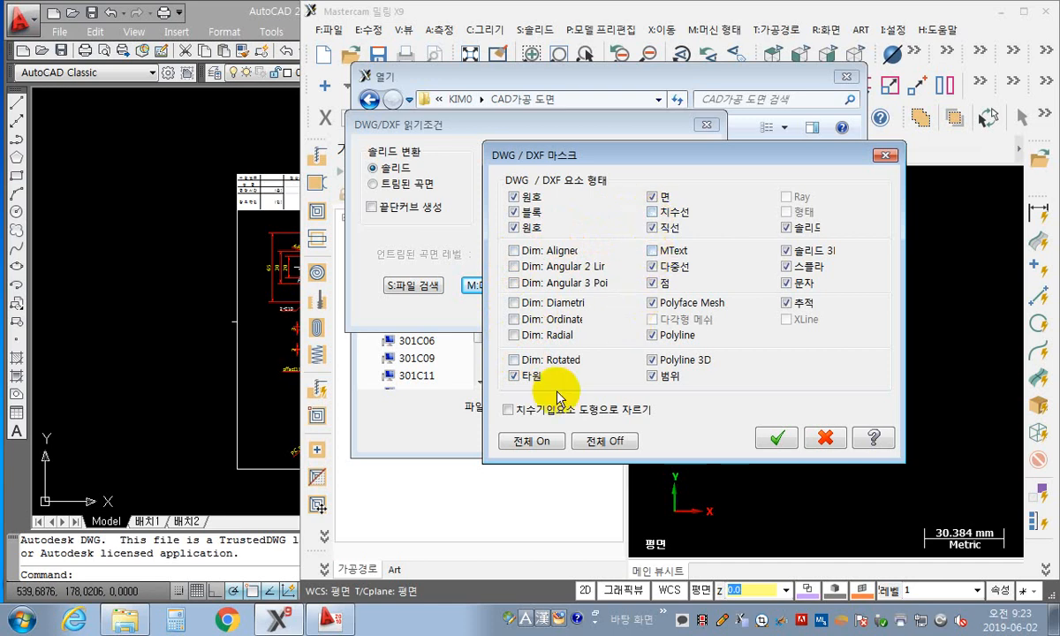
{"action": "left_click", "coordinate": [786, 283]}
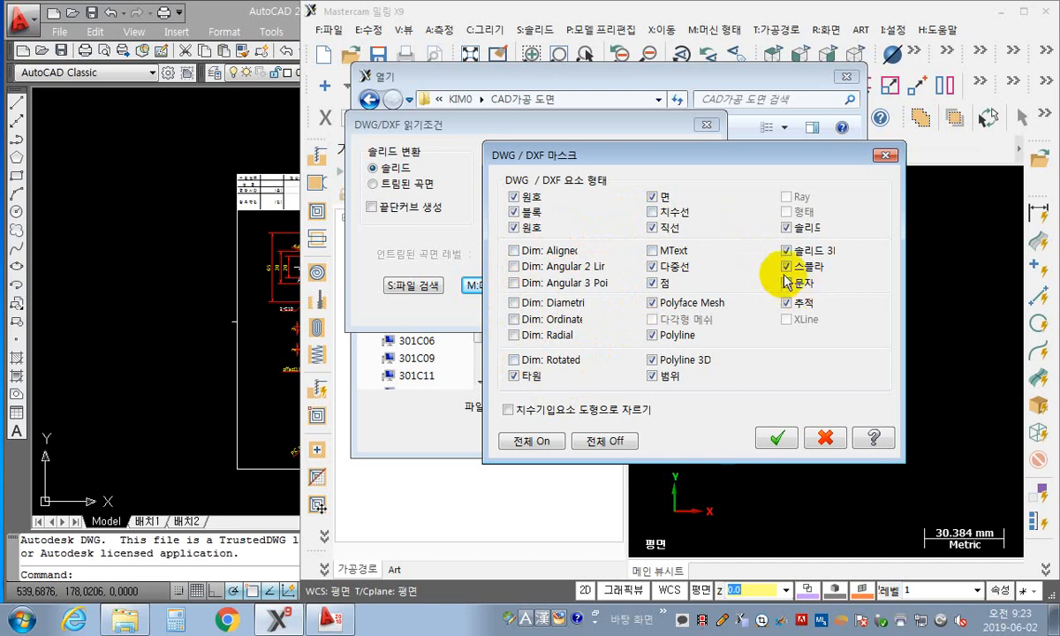
{"action": "left_click", "coordinate": [778, 445]}
{"action": "left_click", "coordinate": [608, 308]}
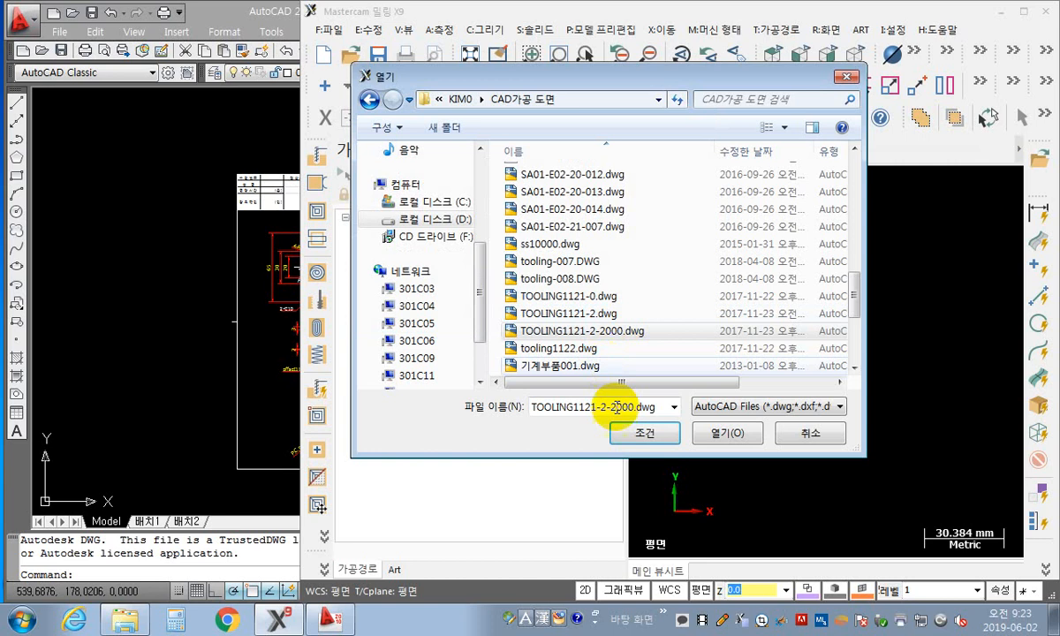
{"action": "left_click", "coordinate": [727, 434]}
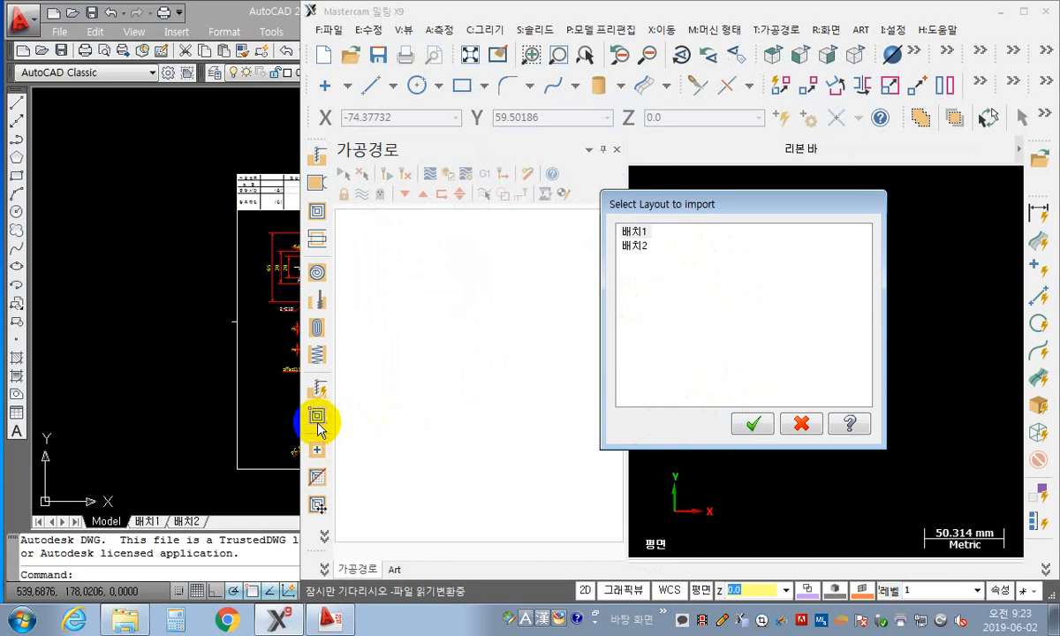
Step: Check the layouts 배치1 and 배치2 of the drawing in AutoCAD, return to Model space, and switch back to Mastercam
{"action": "left_click", "coordinate": [219, 16]}
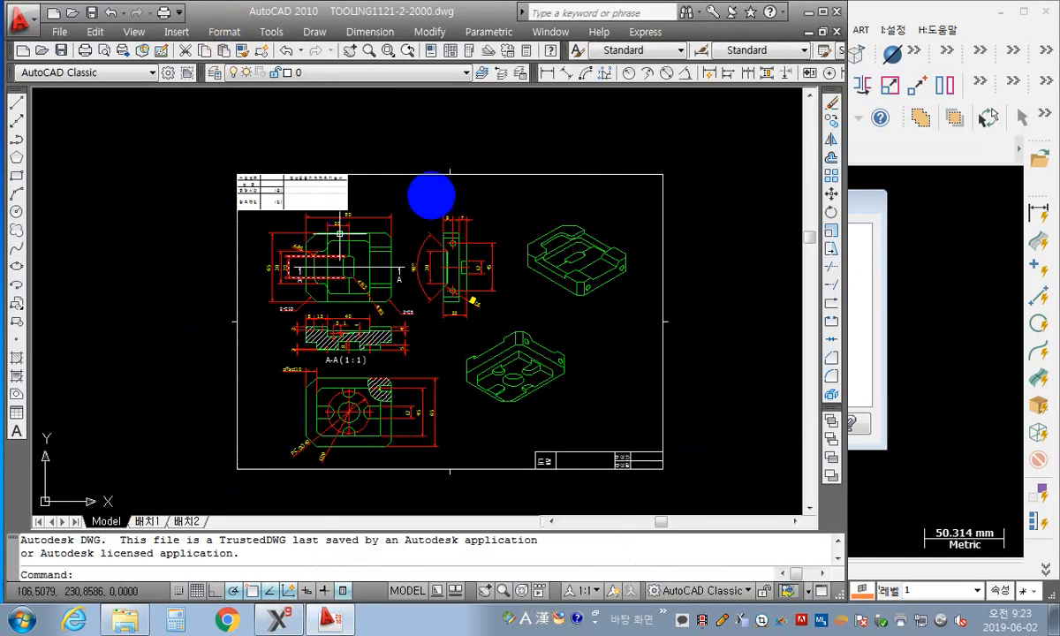
{"action": "left_click", "coordinate": [147, 521]}
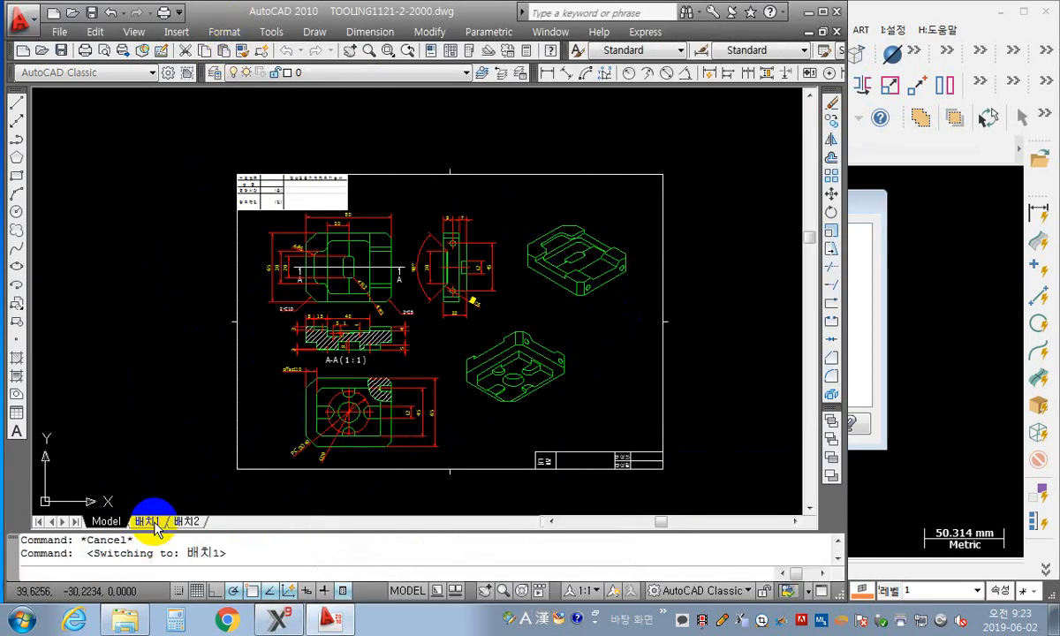
{"action": "left_click", "coordinate": [186, 521]}
{"action": "left_click", "coordinate": [106, 521]}
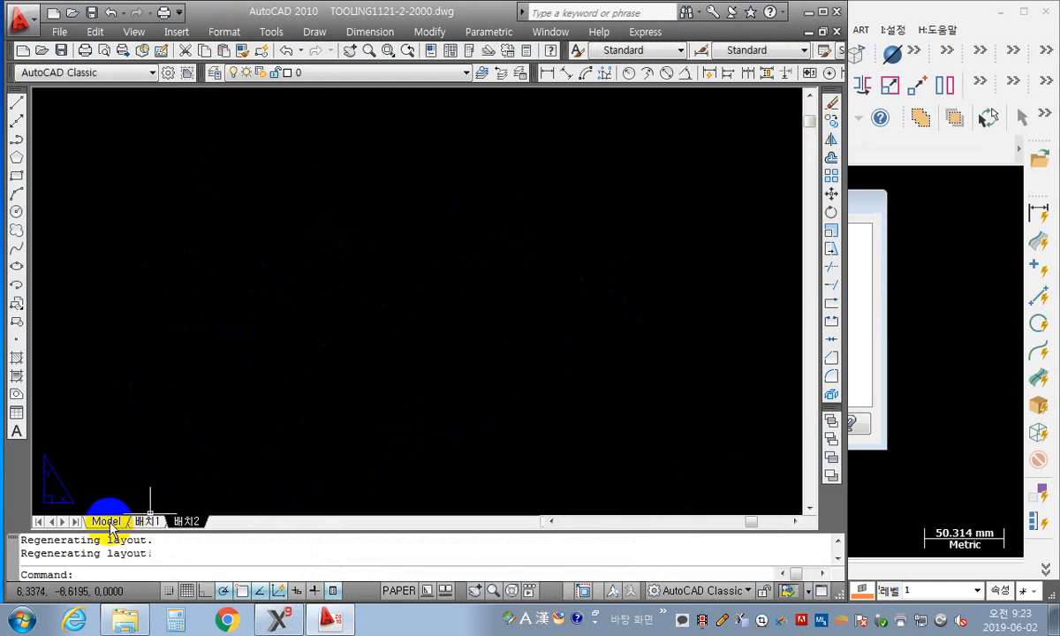
{"action": "left_click", "coordinate": [880, 300]}
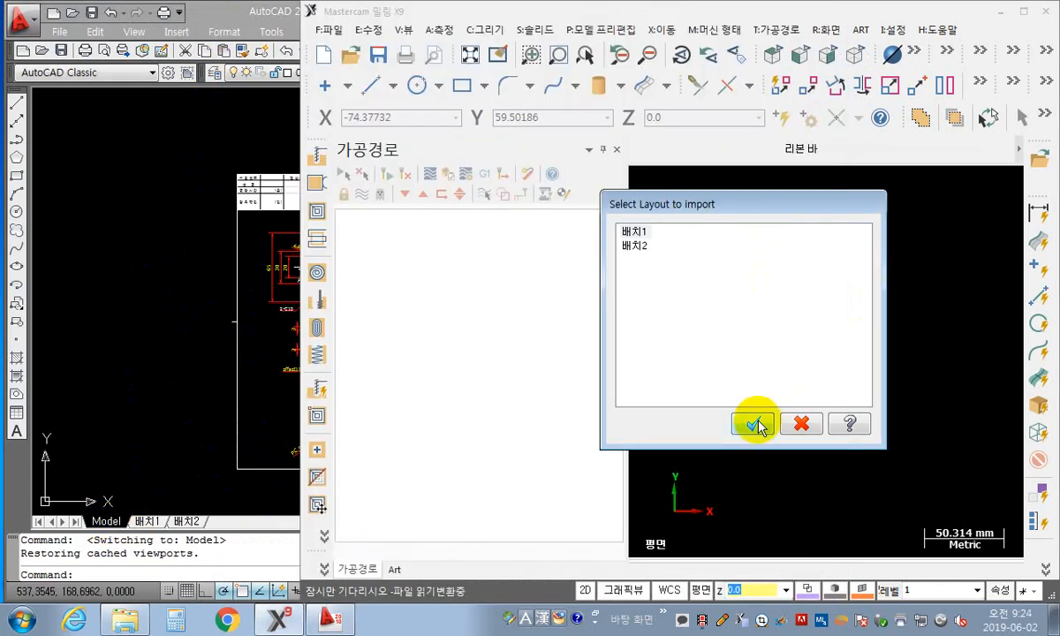
Step: Confirm the layout import and fit the whole imported drawing in a widened graphics area
{"action": "left_click", "coordinate": [755, 425]}
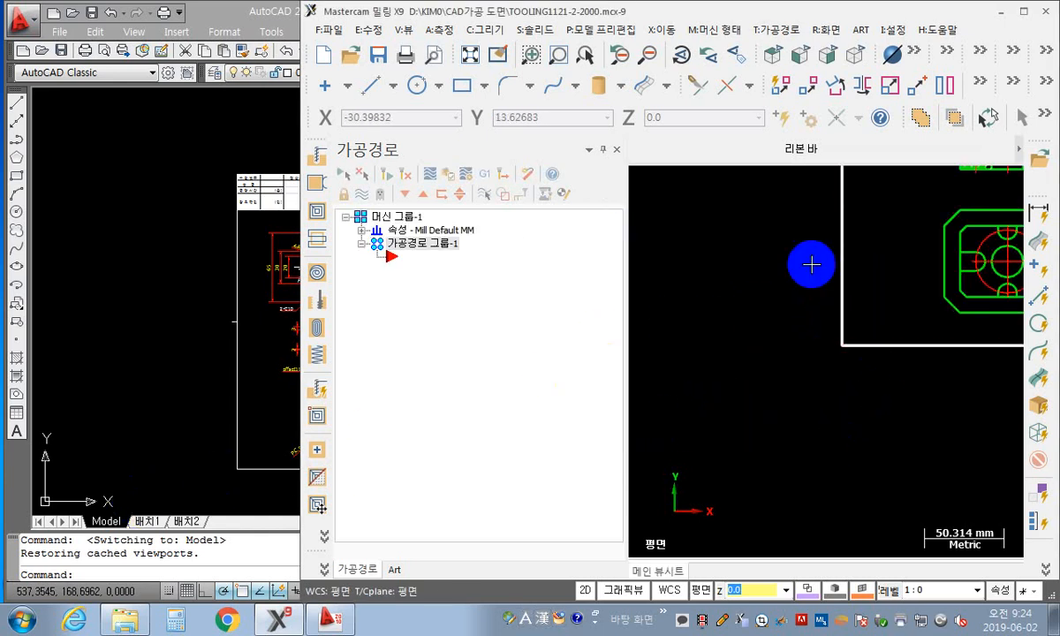
{"action": "left_click", "coordinate": [470, 54]}
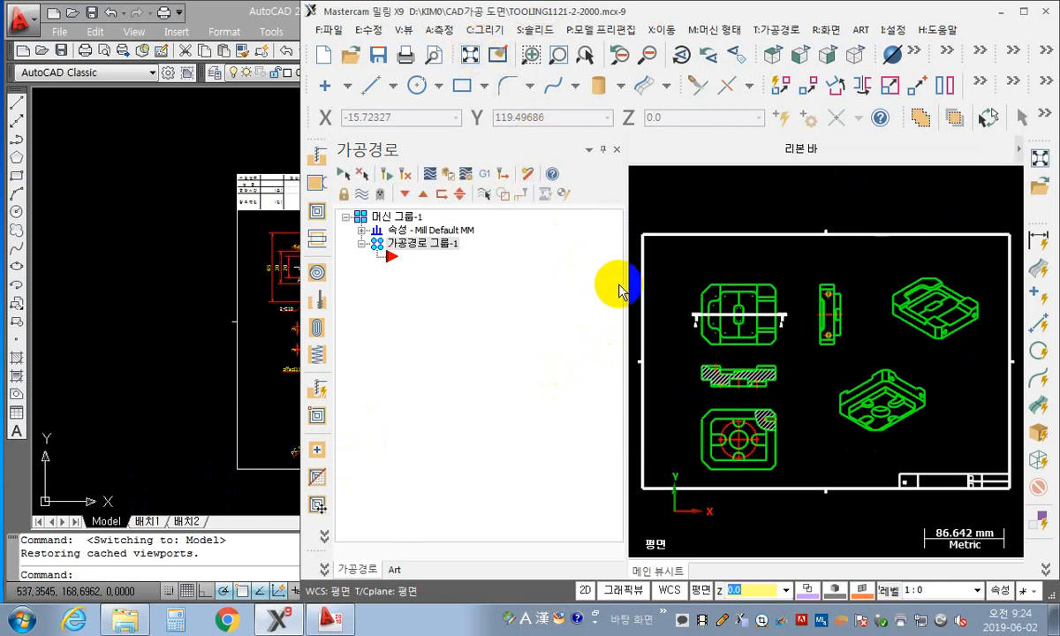
{"action": "left_click_drag", "start_coordinate": [605, 288], "coordinate": [513, 300]}
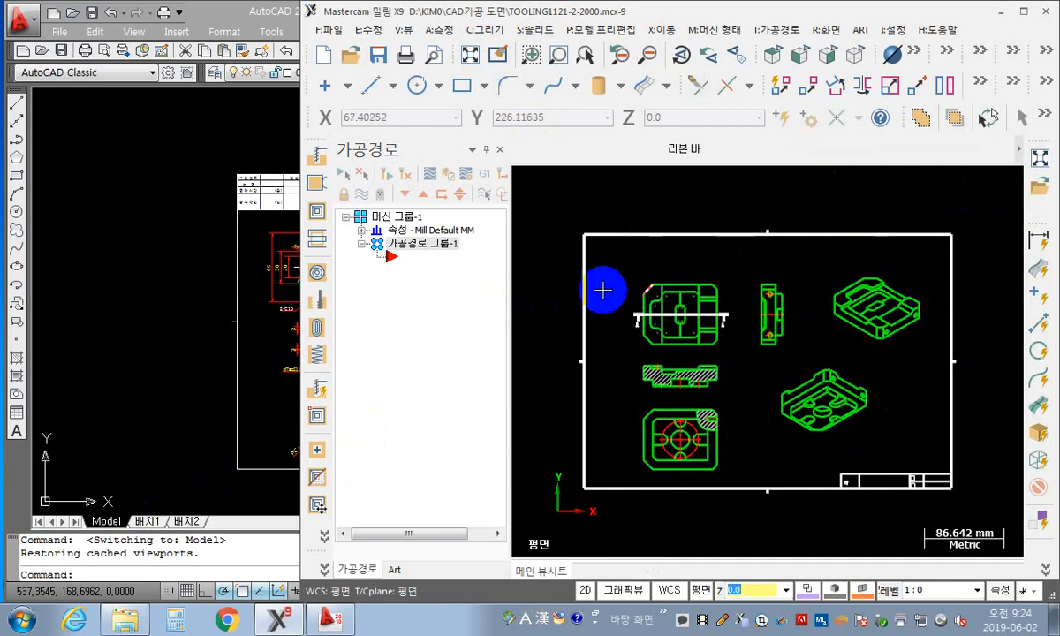
Step: Switch to AutoCAD and minimize its window so only Mastercam stays open on the desktop
{"action": "left_click", "coordinate": [209, 133]}
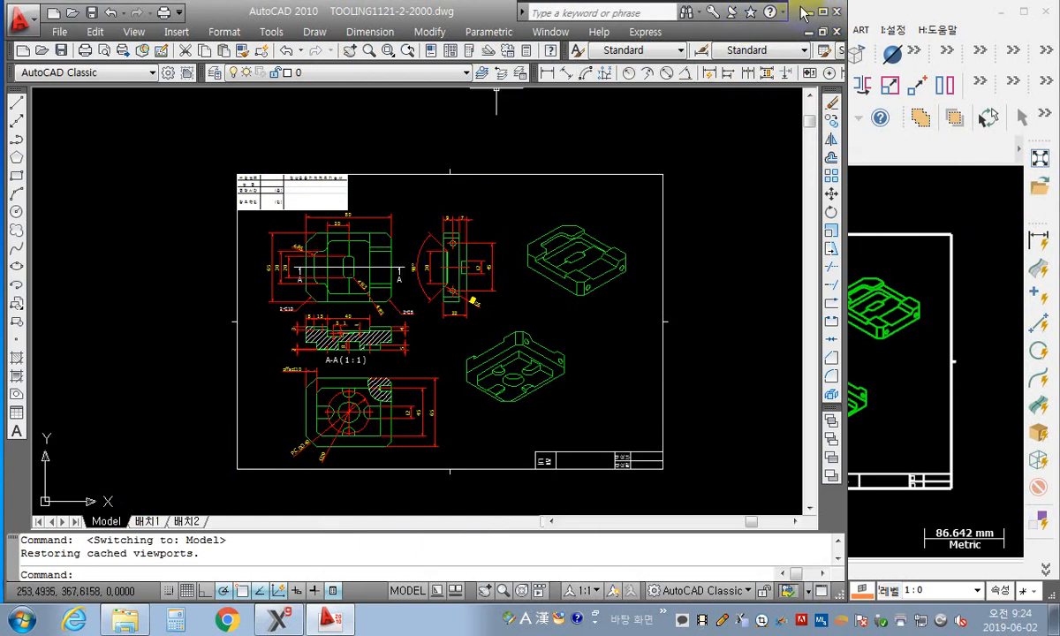
{"action": "left_click", "coordinate": [804, 11]}
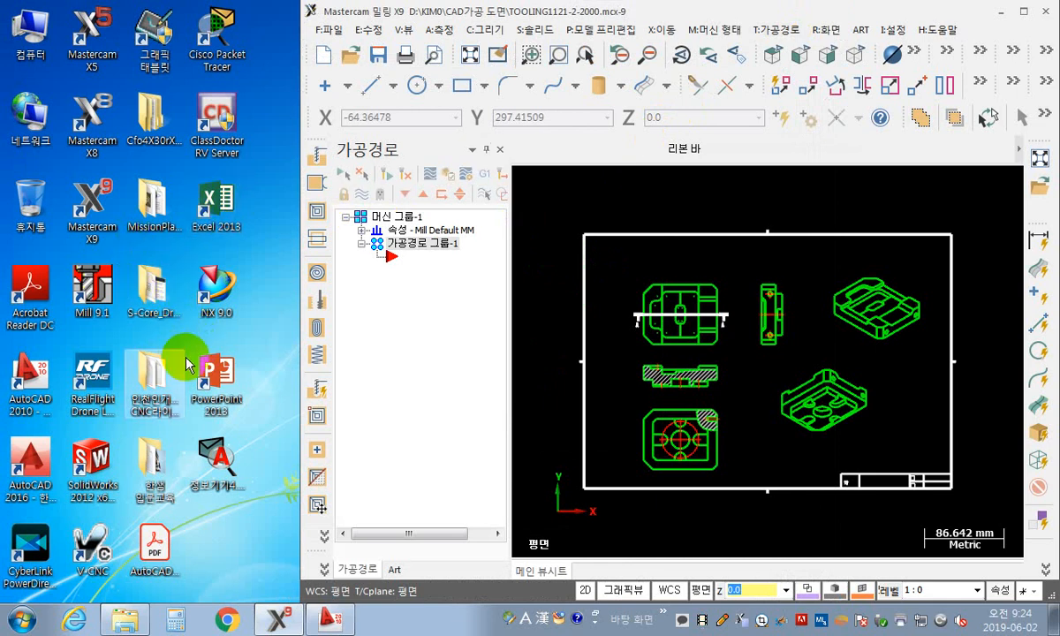
Step: Switch to AutoCAD, maximize its window, and examine the dimensioned views and the two isometric views on the TOOLING1121-2-2000 sheet
{"action": "double_click", "coordinate": [153, 43]}
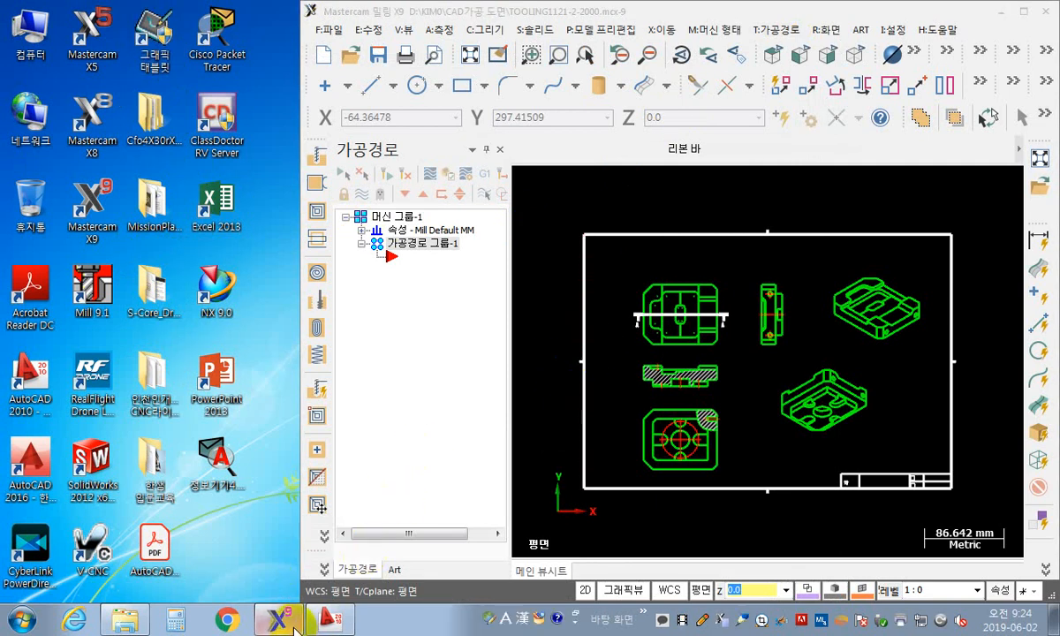
{"action": "left_click", "coordinate": [328, 618]}
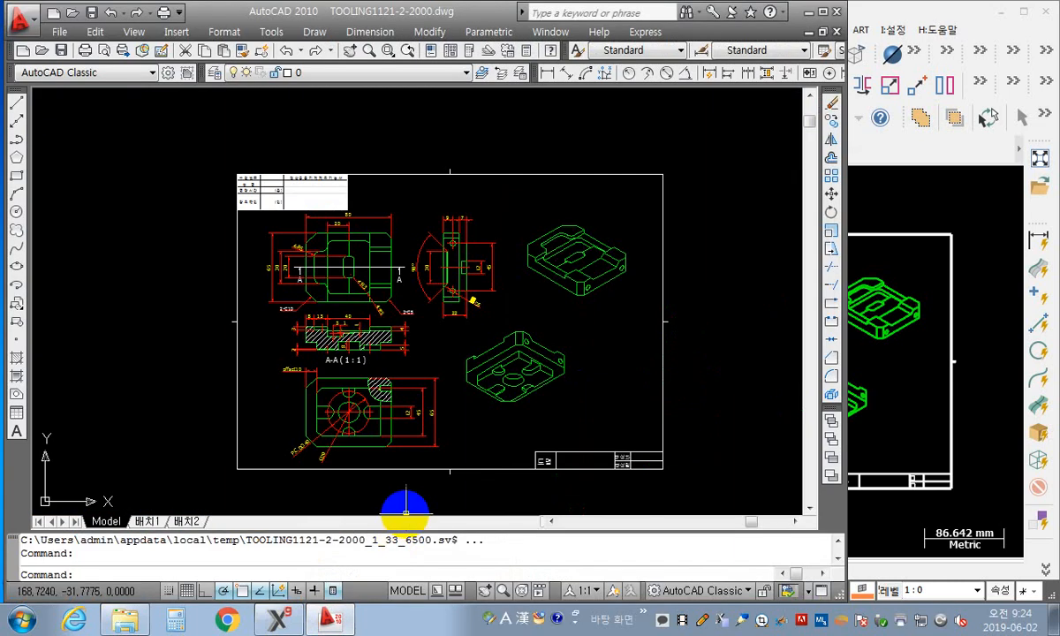
{"action": "double_click", "coordinate": [777, 14]}
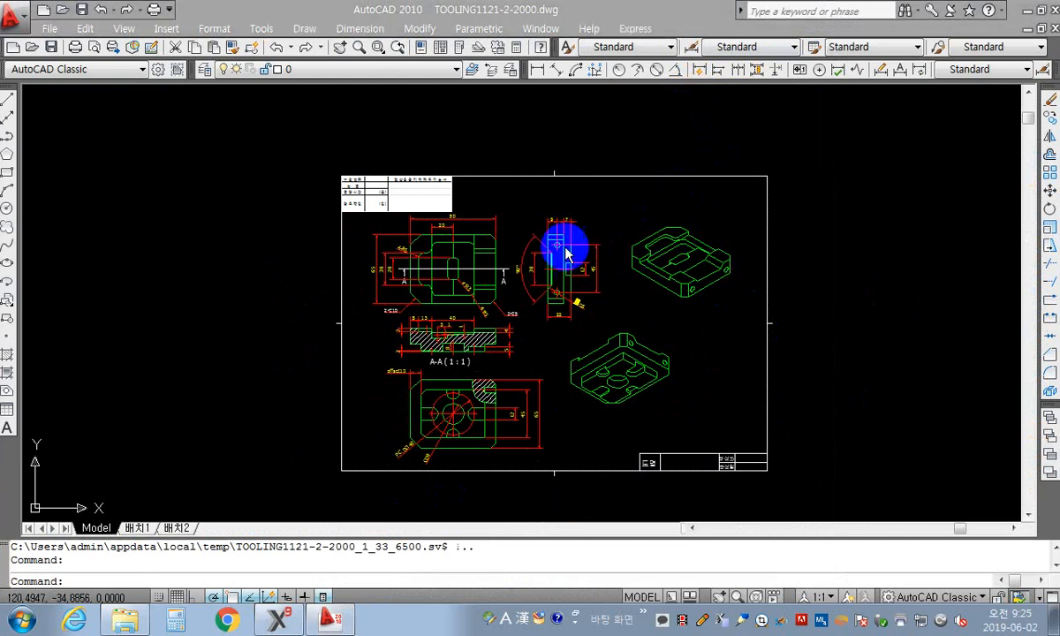
{"action": "scroll", "coordinate": [636, 309], "scroll_direction": "up", "scroll_amount": 5}
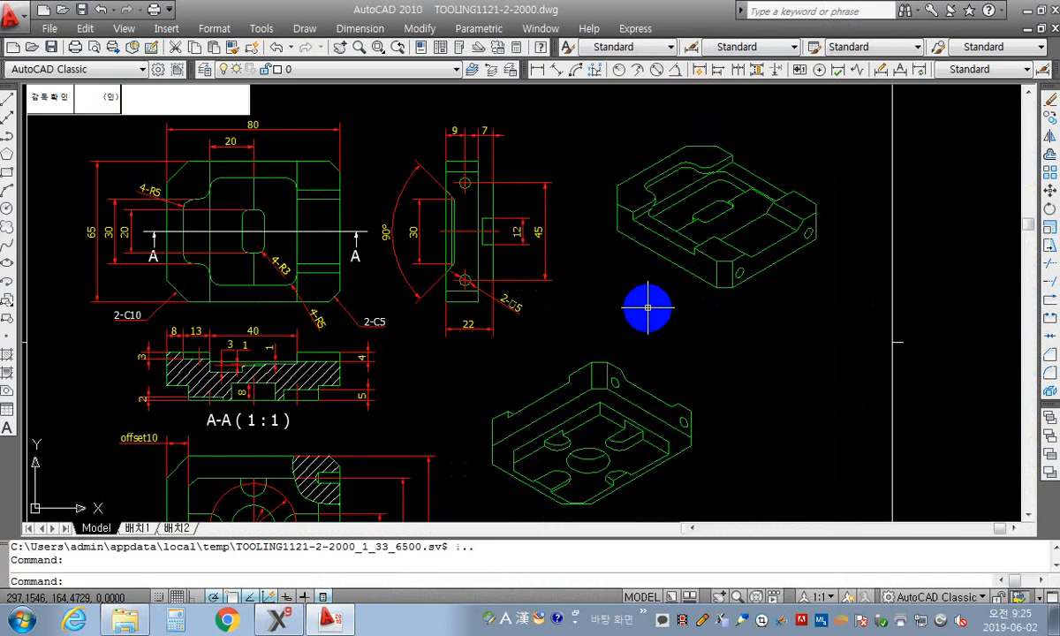
{"action": "scroll", "coordinate": [667, 320], "scroll_direction": "down", "scroll_amount": 4}
{"action": "middle_click_drag", "start_coordinate": [650, 303], "coordinate": [630, 288]}
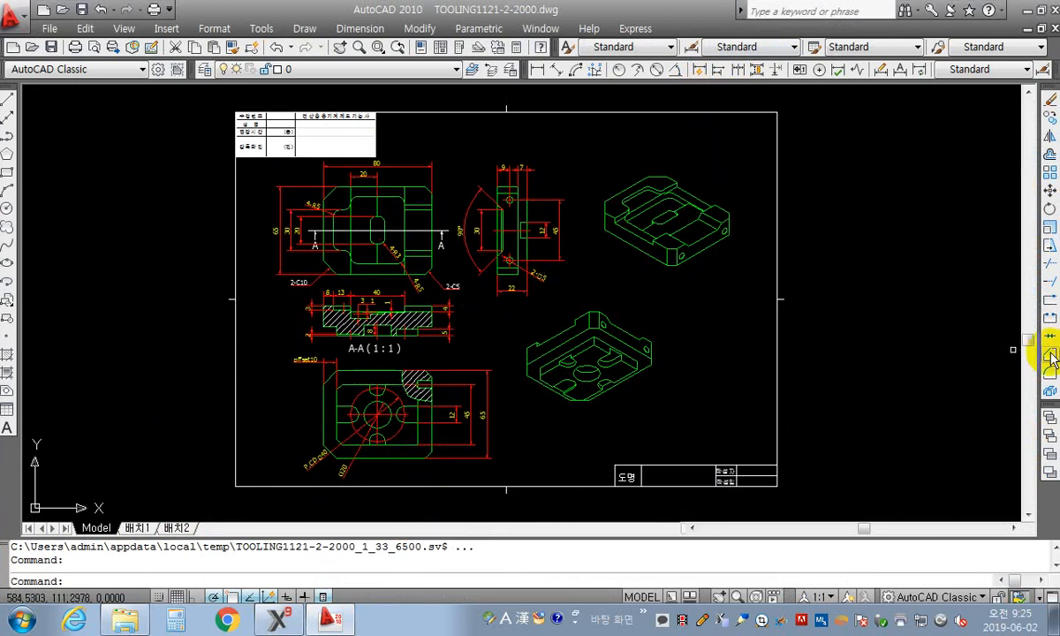
{"action": "key", "text": "F9"}
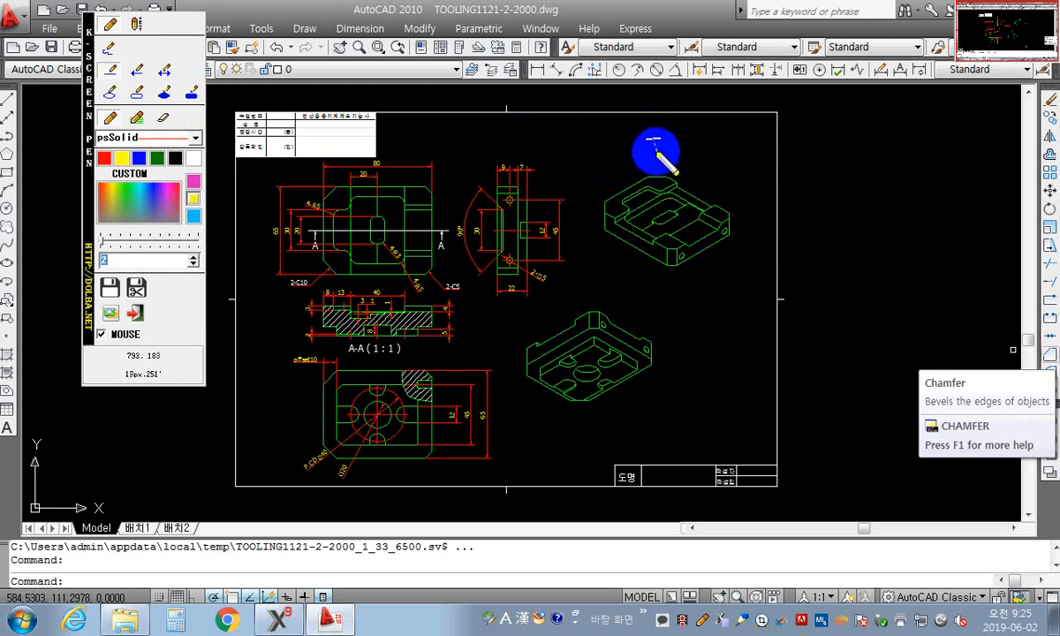
{"action": "left_click", "coordinate": [108, 50]}
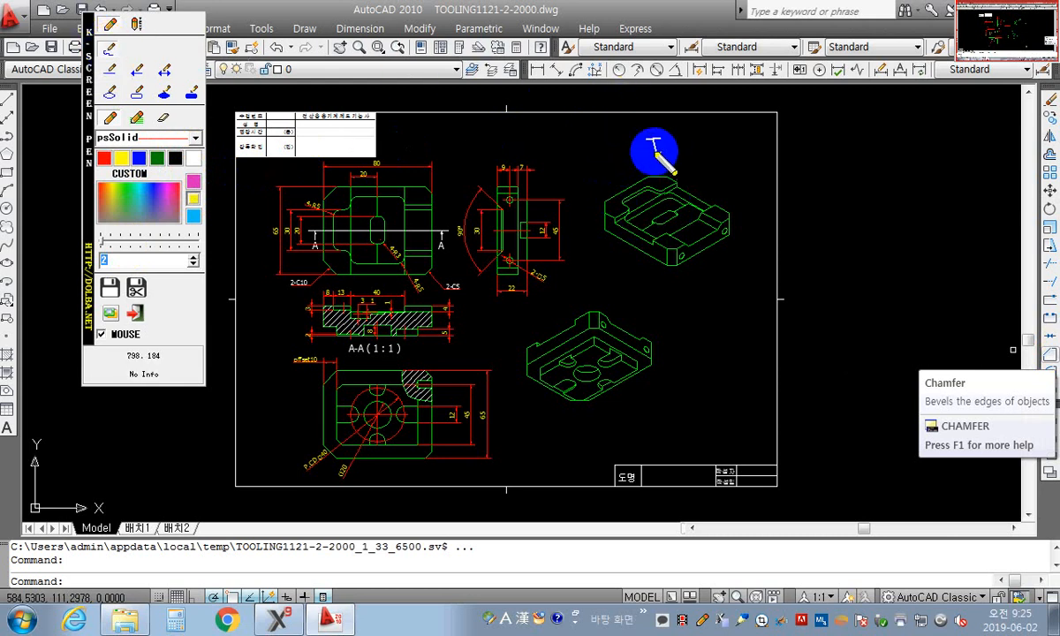
{"action": "left_click_drag", "start_coordinate": [648, 160], "coordinate": [677, 150]}
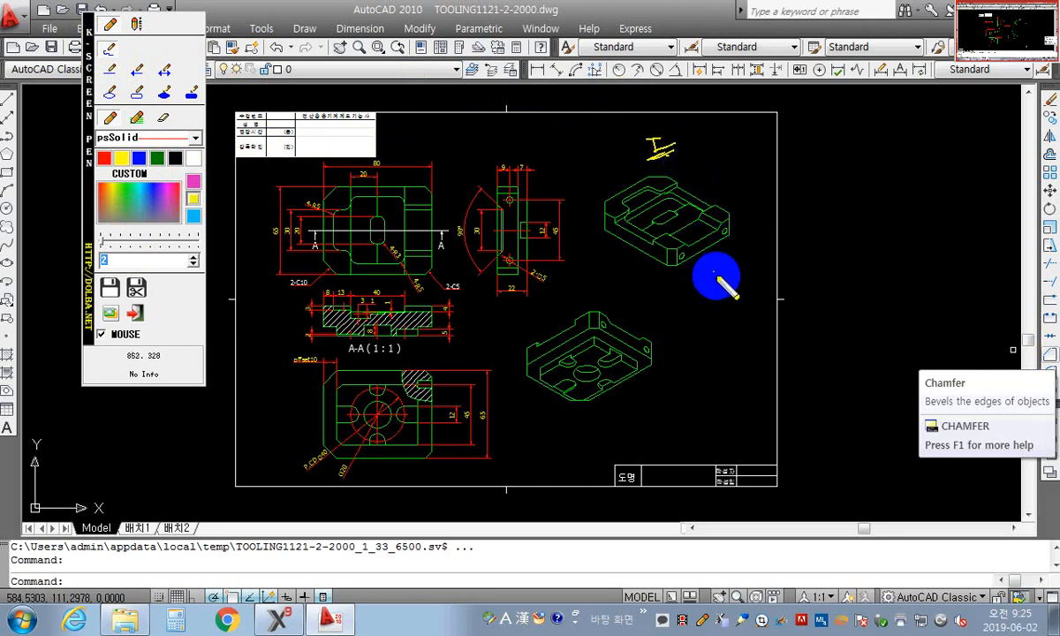
{"action": "key", "text": "Escape"}
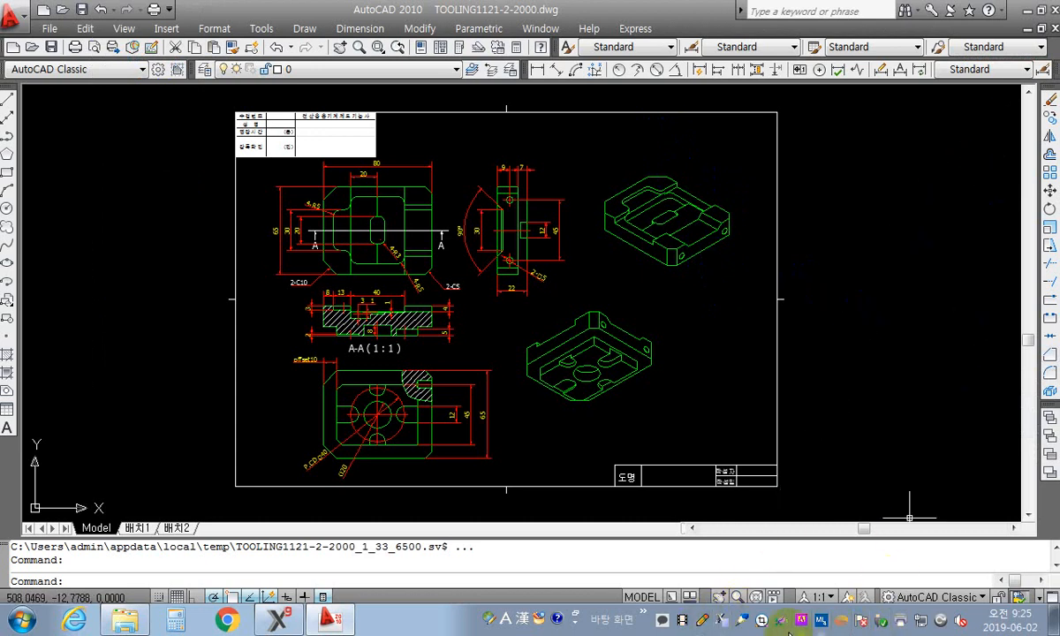
Step: Turn off the 윈도우 잉크 사용 option in the graphics tablet settings and close the settings
{"action": "left_click", "coordinate": [742, 624]}
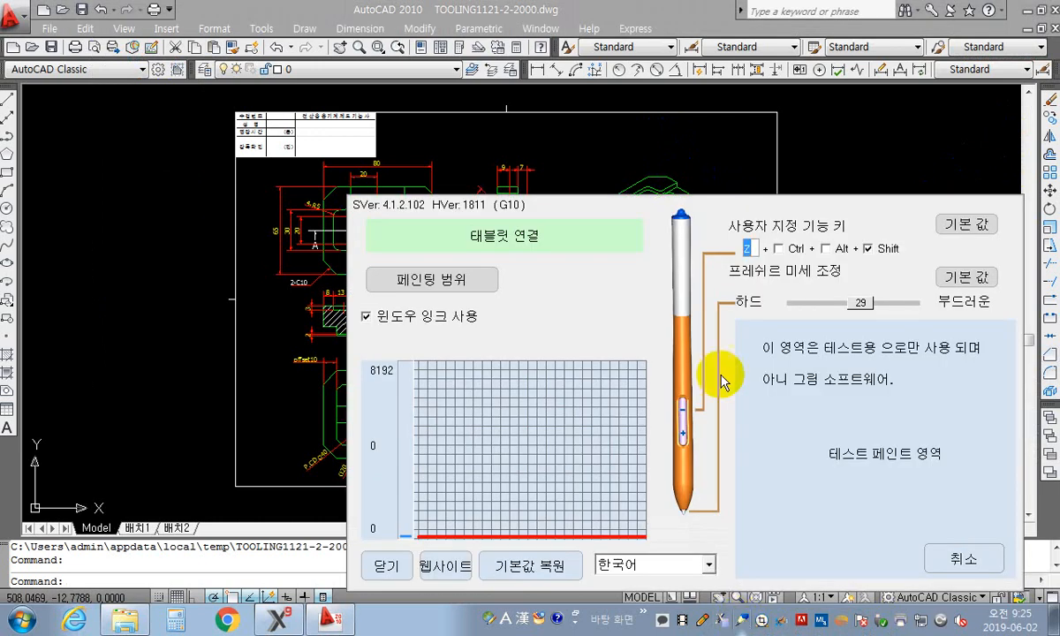
{"action": "left_click", "coordinate": [366, 316]}
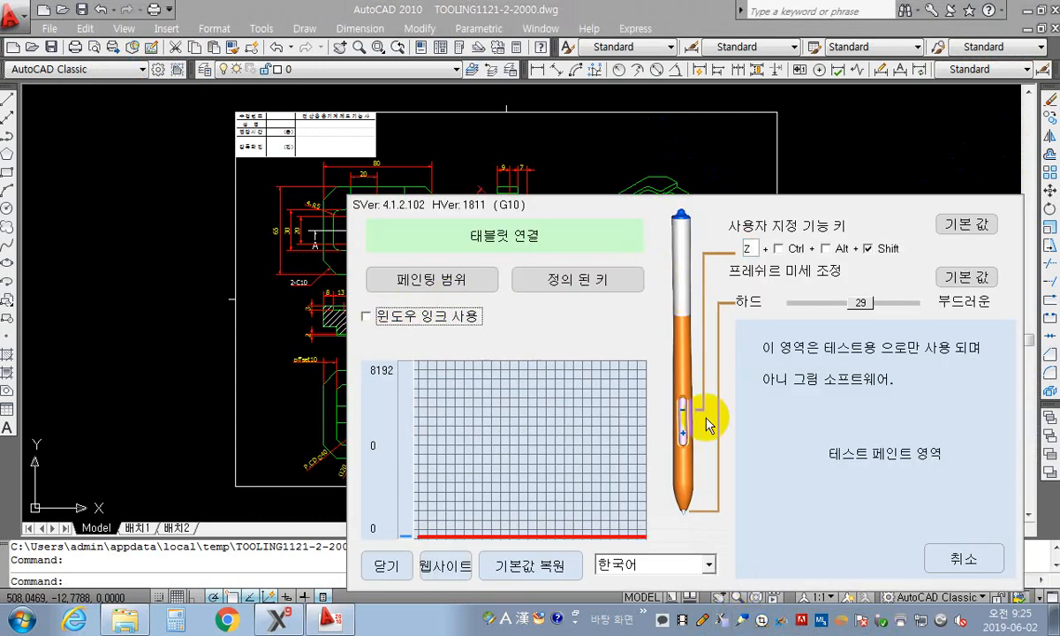
{"action": "left_click_drag", "start_coordinate": [830, 217], "coordinate": [829, 142]}
{"action": "left_click", "coordinate": [388, 497]}
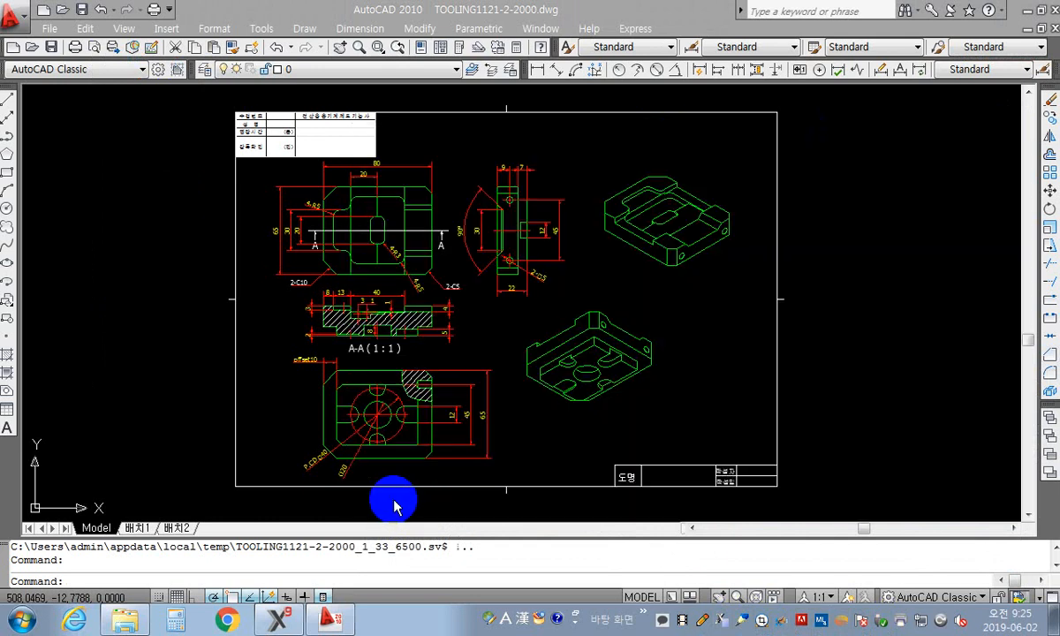
Step: Using the screen pen, frame the upper isometric view with a yellow rectangle and handwrite the label 등각도 above it
{"action": "key", "text": "ctrl+F2"}
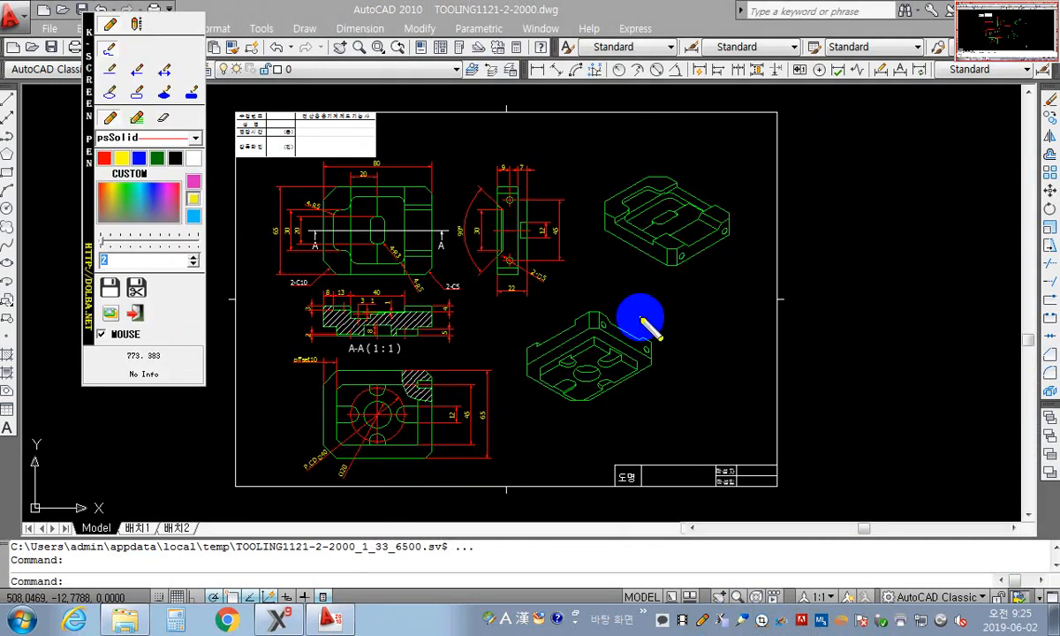
{"action": "left_click", "coordinate": [139, 90]}
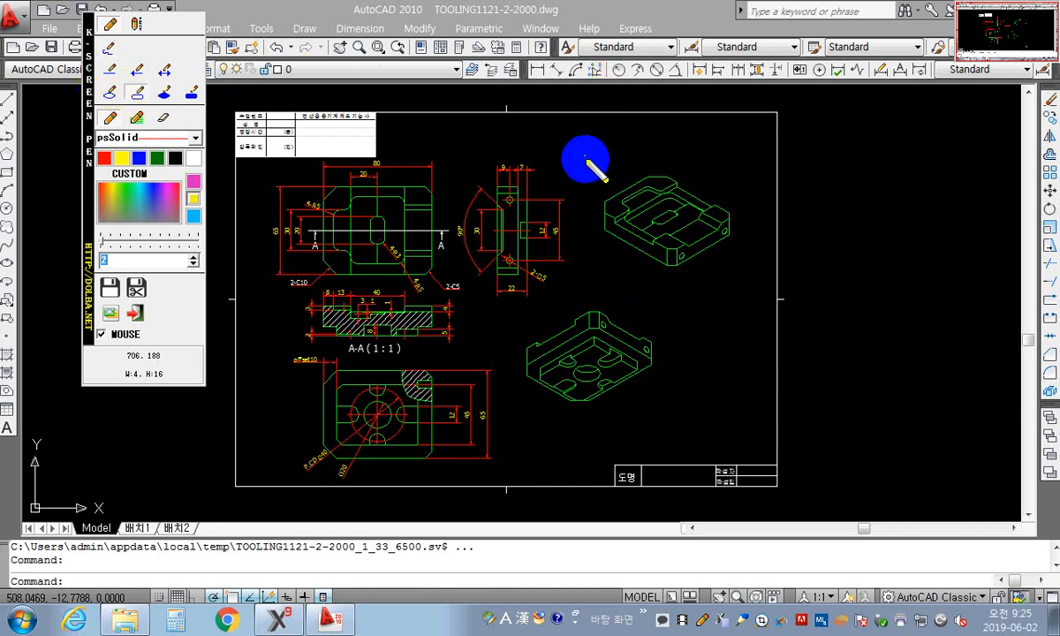
{"action": "mouse_move", "coordinate": [584, 155]}
{"action": "left_mouse_down"}
{"action": "mouse_move", "coordinate": [653, 240]}
{"action": "mouse_move", "coordinate": [748, 276]}
{"action": "left_mouse_up"}
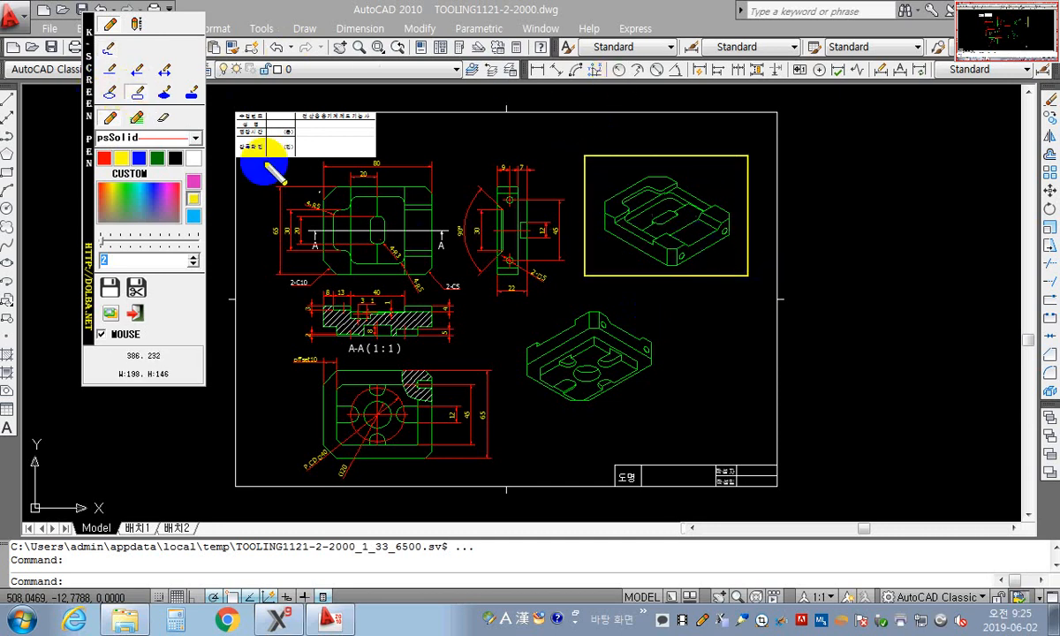
{"action": "left_click", "coordinate": [110, 51]}
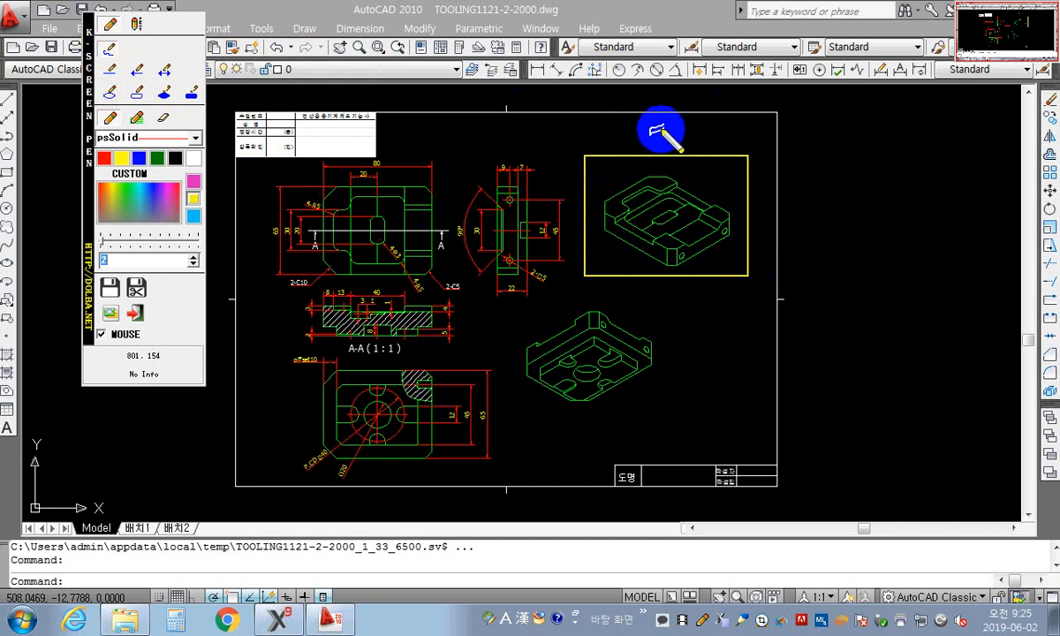
{"action": "left_click_drag", "start_coordinate": [674, 131], "coordinate": [687, 128]}
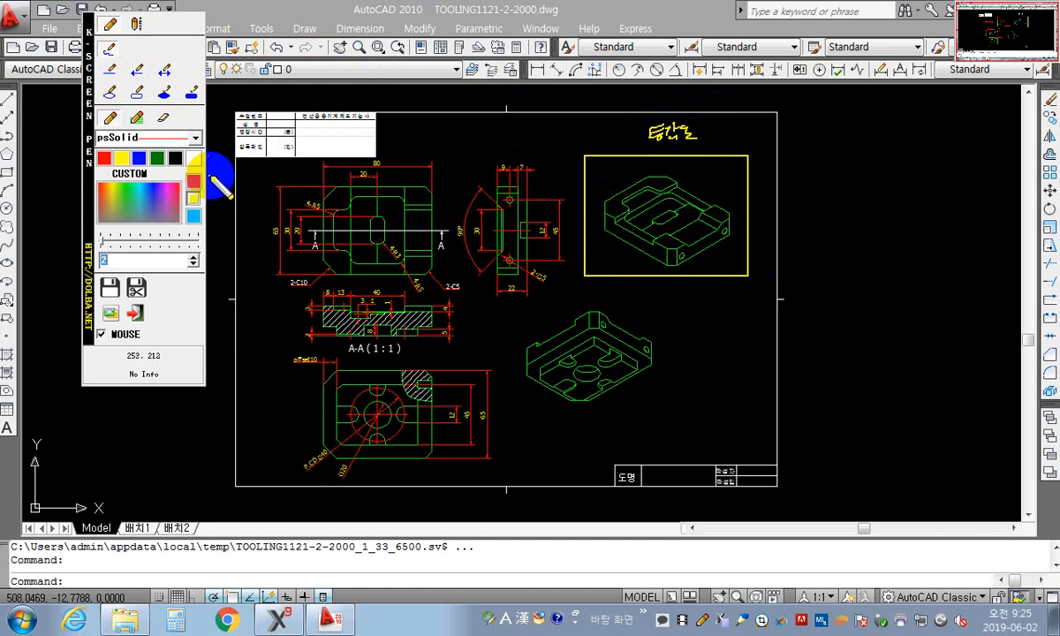
Step: Draw magenta viewing-direction arrows on the framed isometric view and handwrite 평면도, 우측면도 and 단면도 beside the plan, side and section views
{"action": "left_click", "coordinate": [137, 70]}
{"action": "left_click_drag", "start_coordinate": [673, 163], "coordinate": [673, 190]}
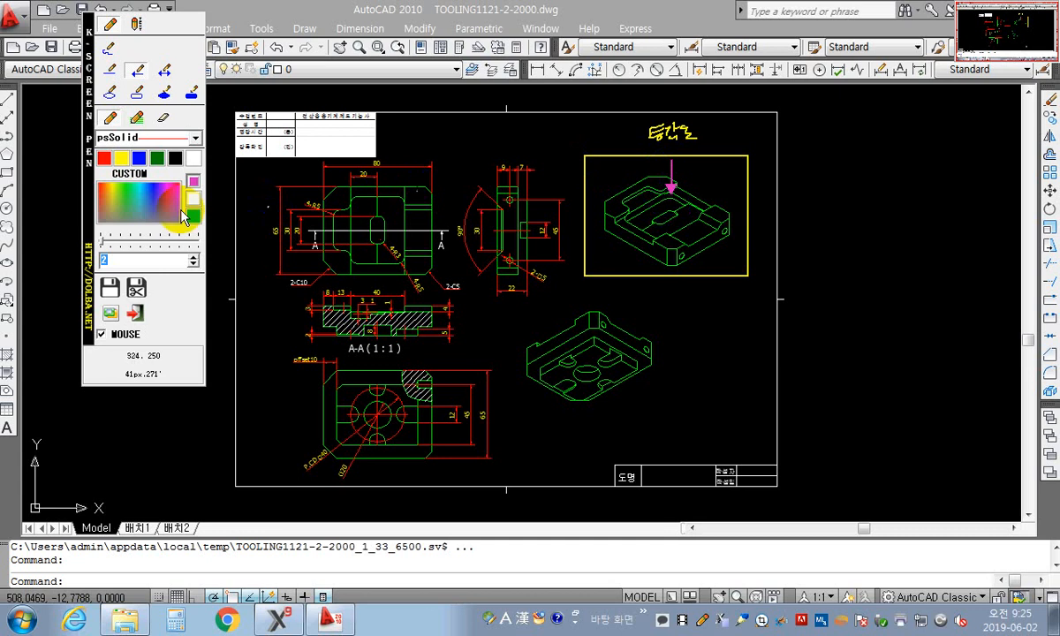
{"action": "left_click", "coordinate": [113, 55]}
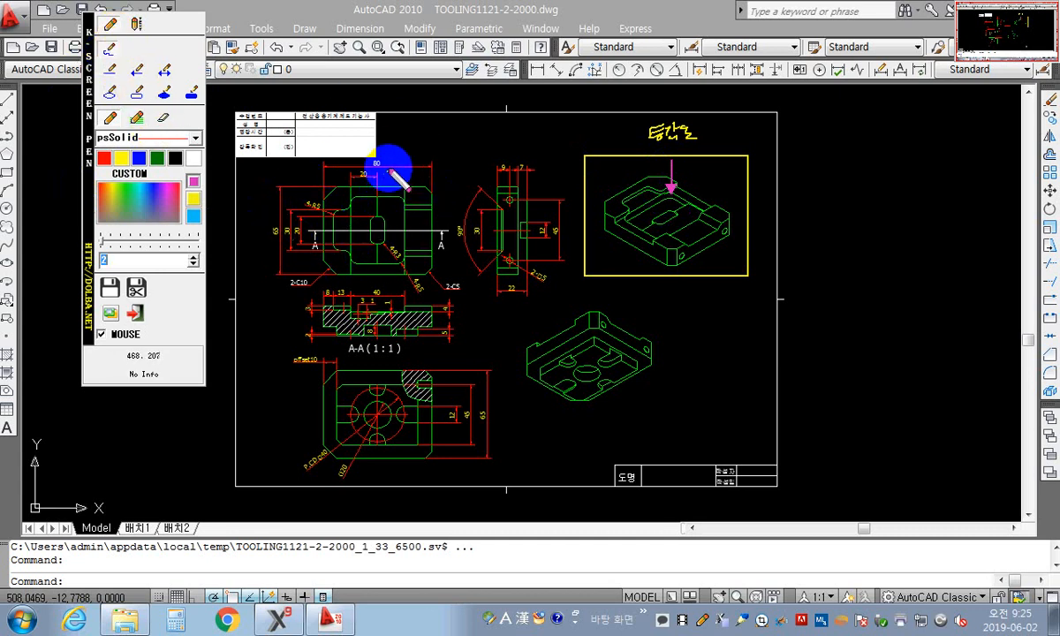
{"action": "mouse_move", "coordinate": [394, 181]}
{"action": "left_mouse_down"}
{"action": "mouse_move", "coordinate": [438, 166]}
{"action": "mouse_move", "coordinate": [450, 174]}
{"action": "left_mouse_up"}
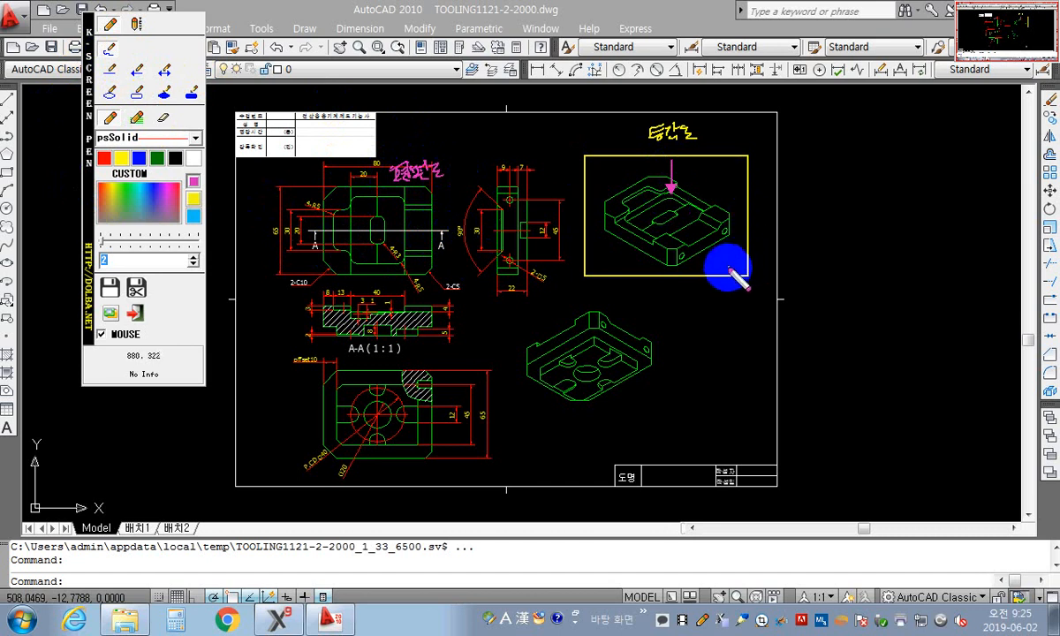
{"action": "left_click_drag", "start_coordinate": [715, 262], "coordinate": [733, 263]}
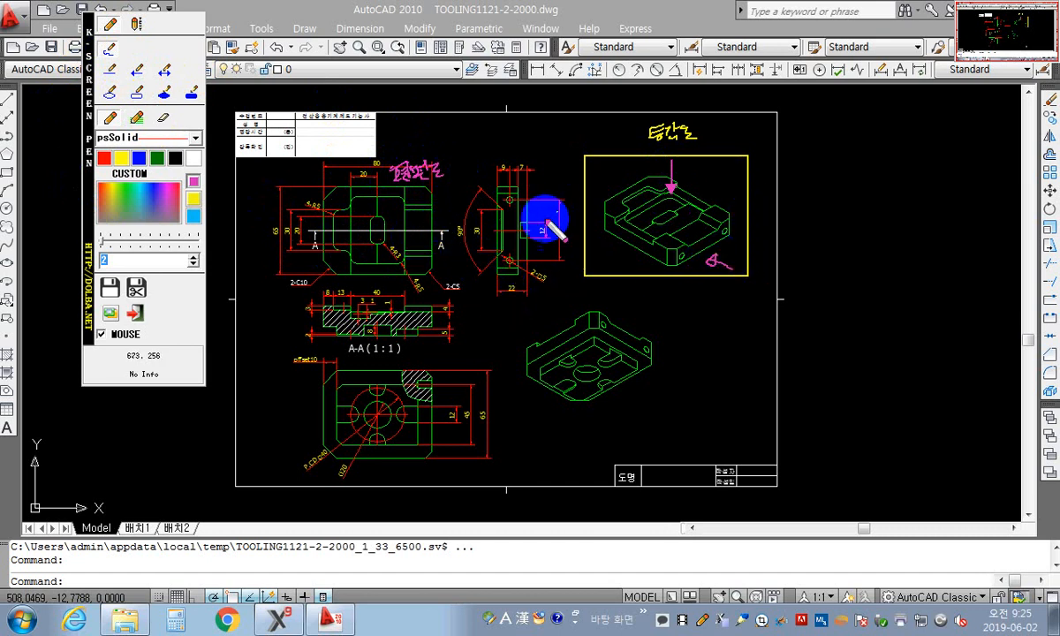
{"action": "mouse_move", "coordinate": [509, 280]}
{"action": "left_mouse_down"}
{"action": "mouse_move", "coordinate": [534, 289]}
{"action": "mouse_move", "coordinate": [551, 276]}
{"action": "mouse_move", "coordinate": [549, 291]}
{"action": "mouse_move", "coordinate": [551, 279]}
{"action": "left_mouse_up"}
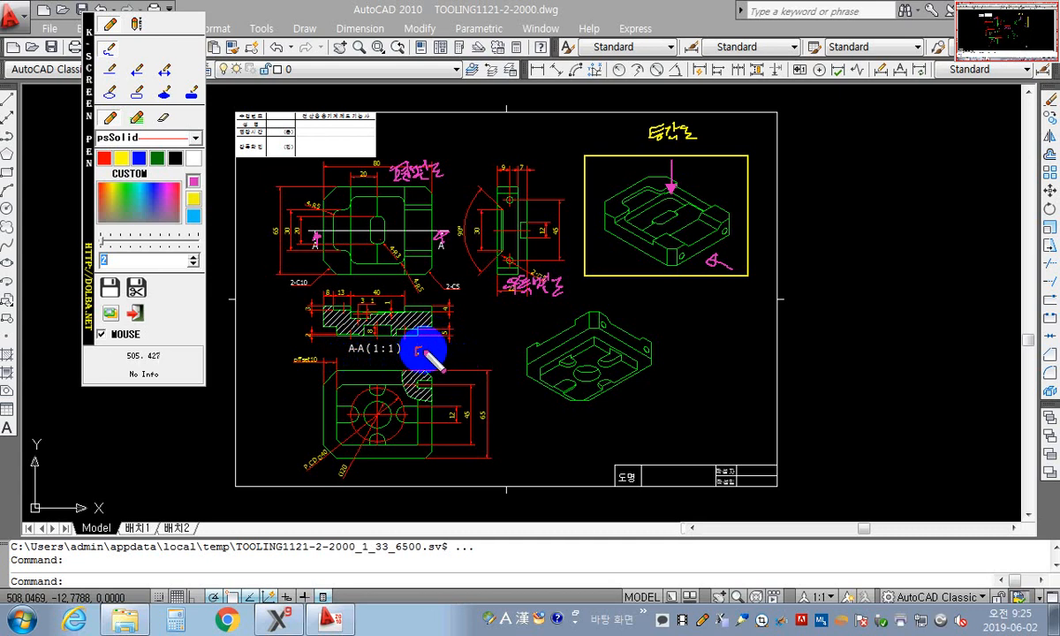
{"action": "left_click_drag", "start_coordinate": [427, 353], "coordinate": [474, 340]}
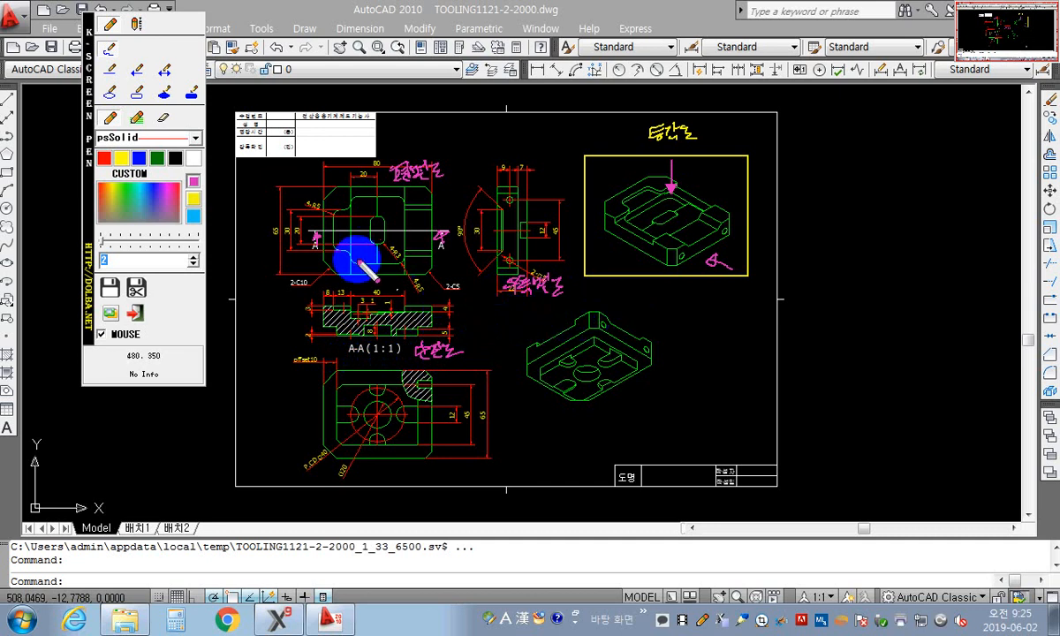
Step: Frame the lower isometric view with a white rectangle, add an upward arrow beneath it, and label the bottom view by hand
{"action": "left_click", "coordinate": [193, 160]}
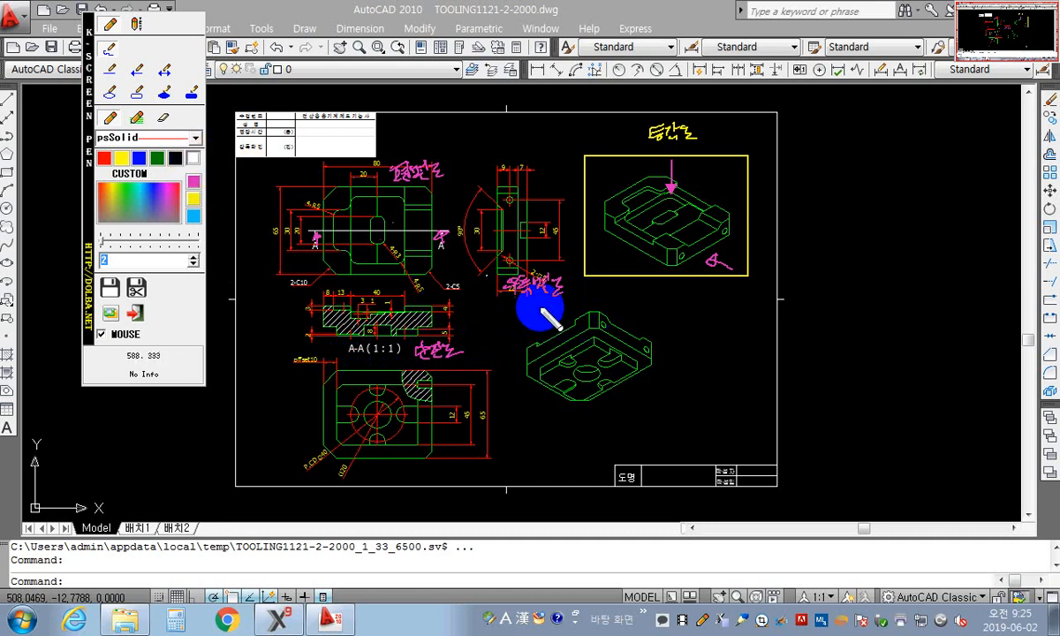
{"action": "mouse_move", "coordinate": [507, 304]}
{"action": "left_mouse_down"}
{"action": "mouse_move", "coordinate": [563, 364]}
{"action": "mouse_move", "coordinate": [499, 316]}
{"action": "left_mouse_up"}
{"action": "right_click", "coordinate": [489, 314]}
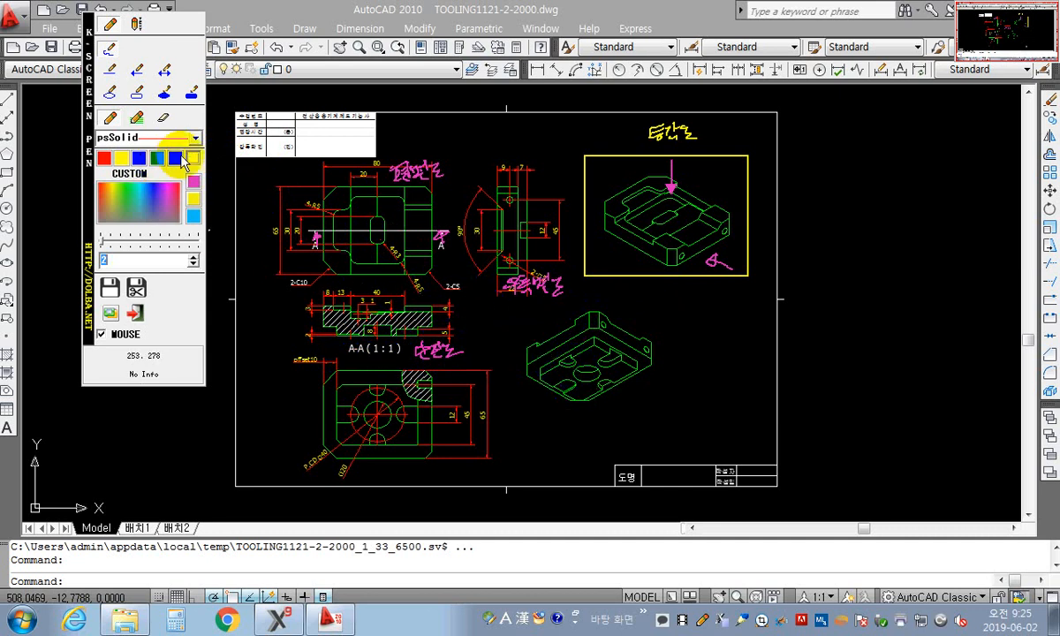
{"action": "left_click", "coordinate": [137, 96]}
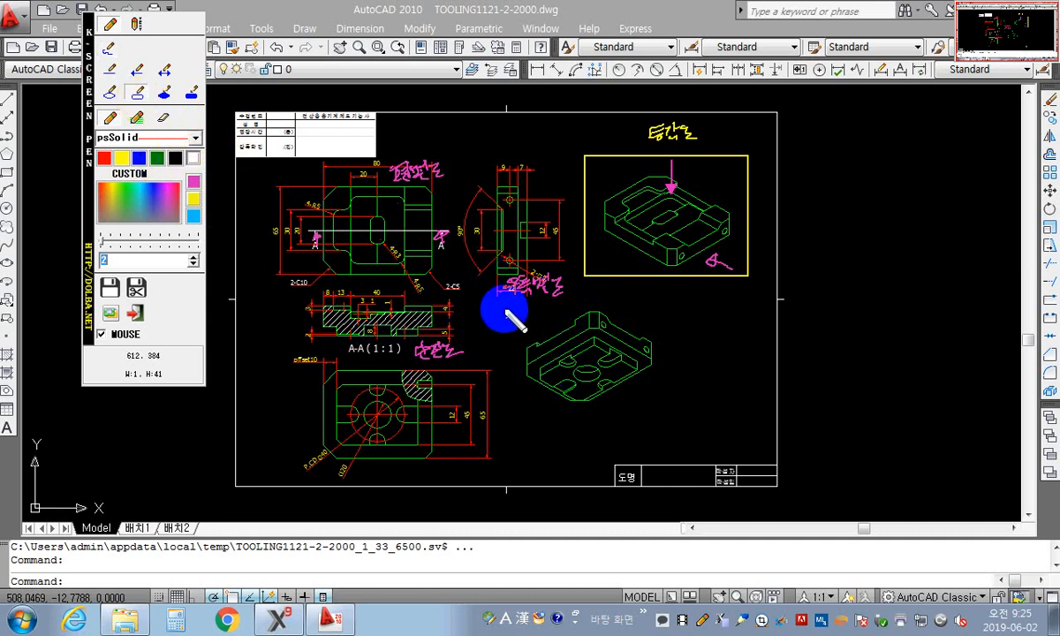
{"action": "left_click_drag", "start_coordinate": [501, 306], "coordinate": [673, 420]}
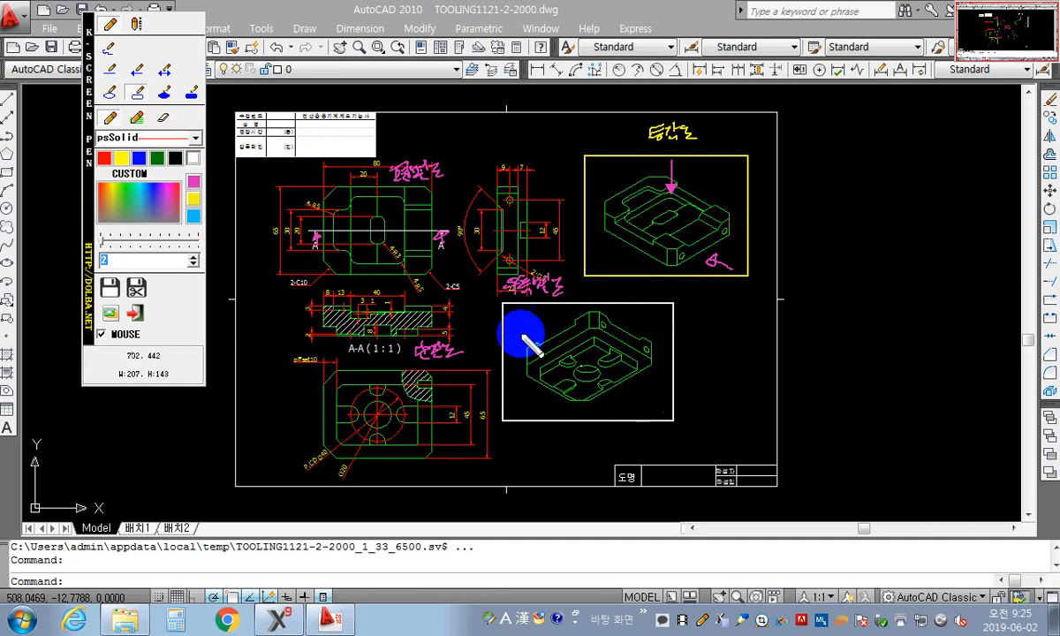
{"action": "left_click", "coordinate": [107, 51]}
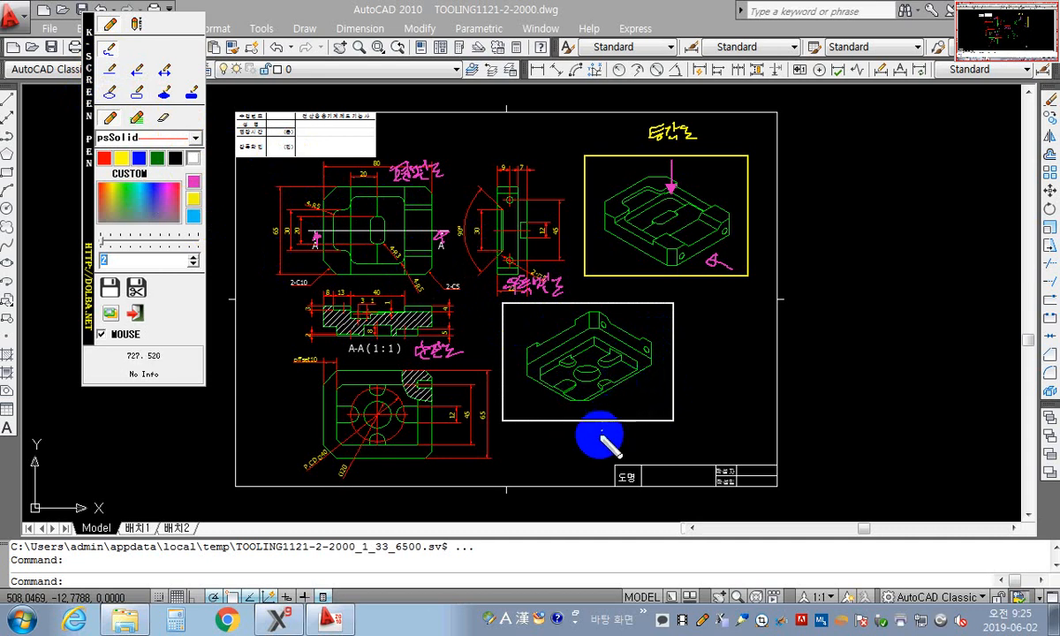
{"action": "mouse_move", "coordinate": [599, 422]}
{"action": "left_mouse_down"}
{"action": "mouse_move", "coordinate": [587, 406]}
{"action": "mouse_move", "coordinate": [610, 423]}
{"action": "mouse_move", "coordinate": [604, 435]}
{"action": "left_mouse_up"}
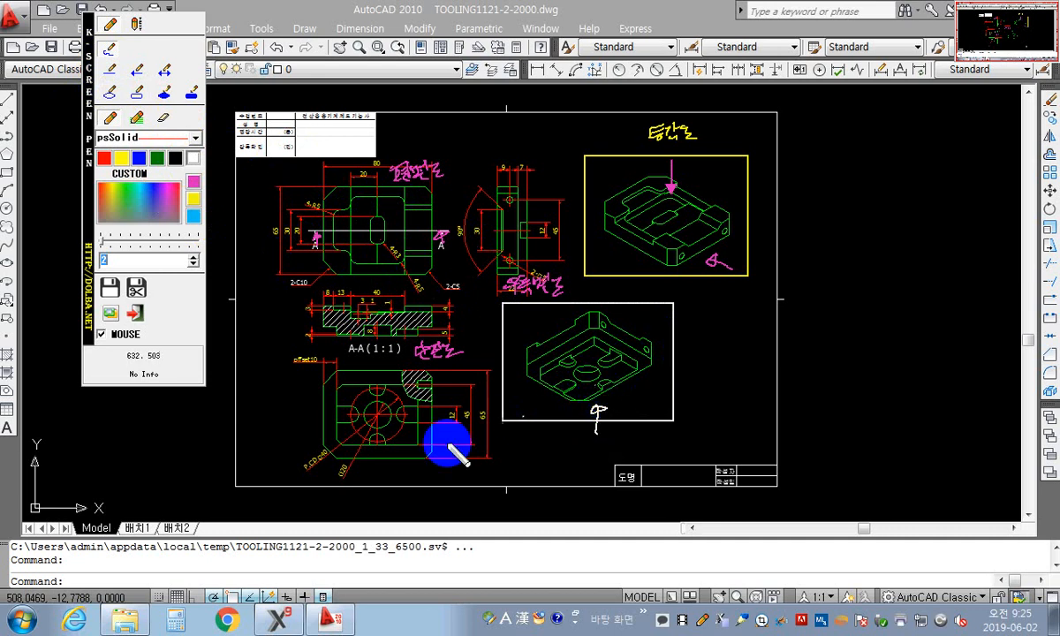
{"action": "left_click_drag", "start_coordinate": [386, 471], "coordinate": [416, 466]}
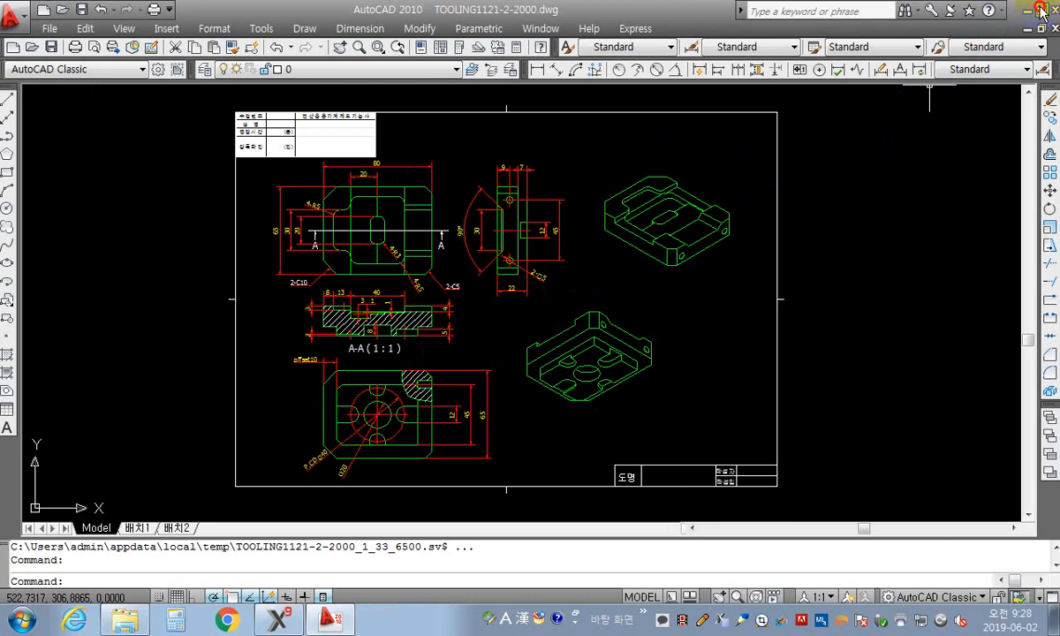
Step: Restore AutoCAD to its smaller window, return to Mastercam, and open the 레벨 관리자 enlarged to fit the whole level list
{"action": "left_click", "coordinate": [1041, 9]}
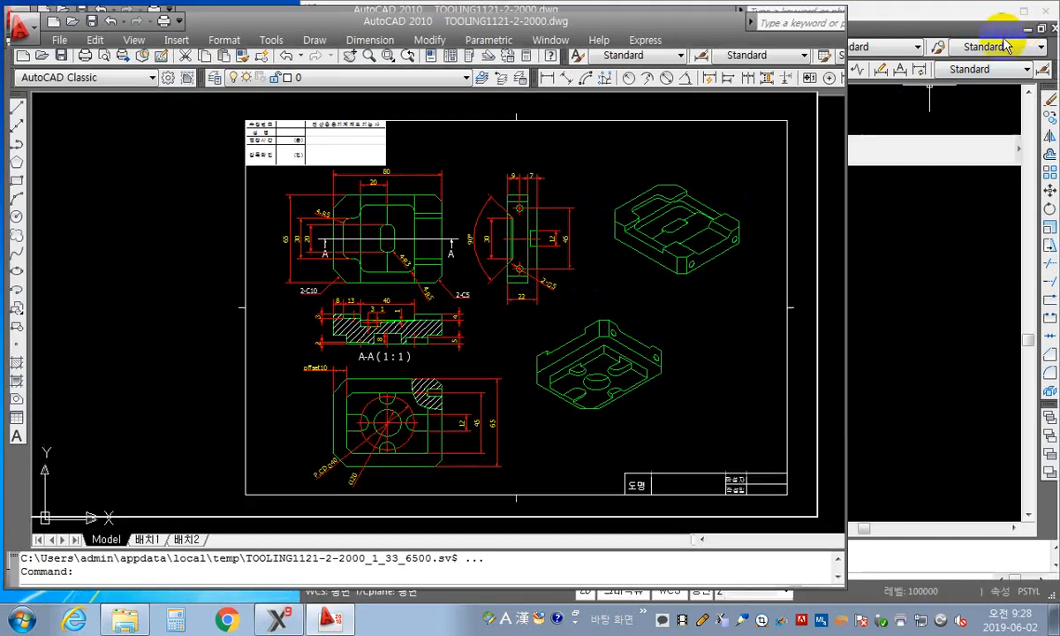
{"action": "left_click", "coordinate": [965, 178]}
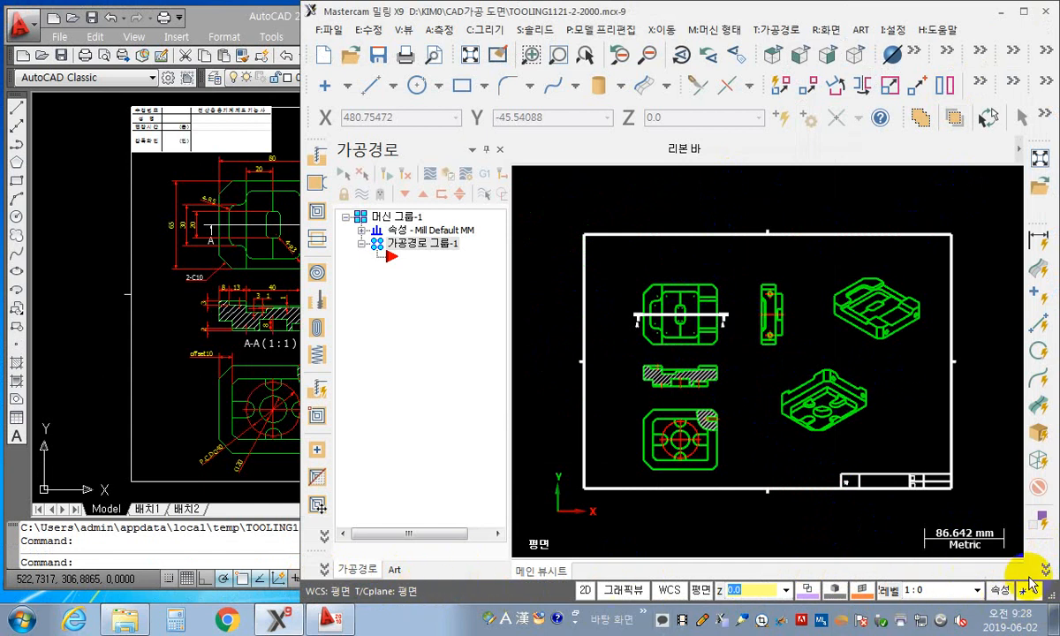
{"action": "left_click", "coordinate": [890, 591]}
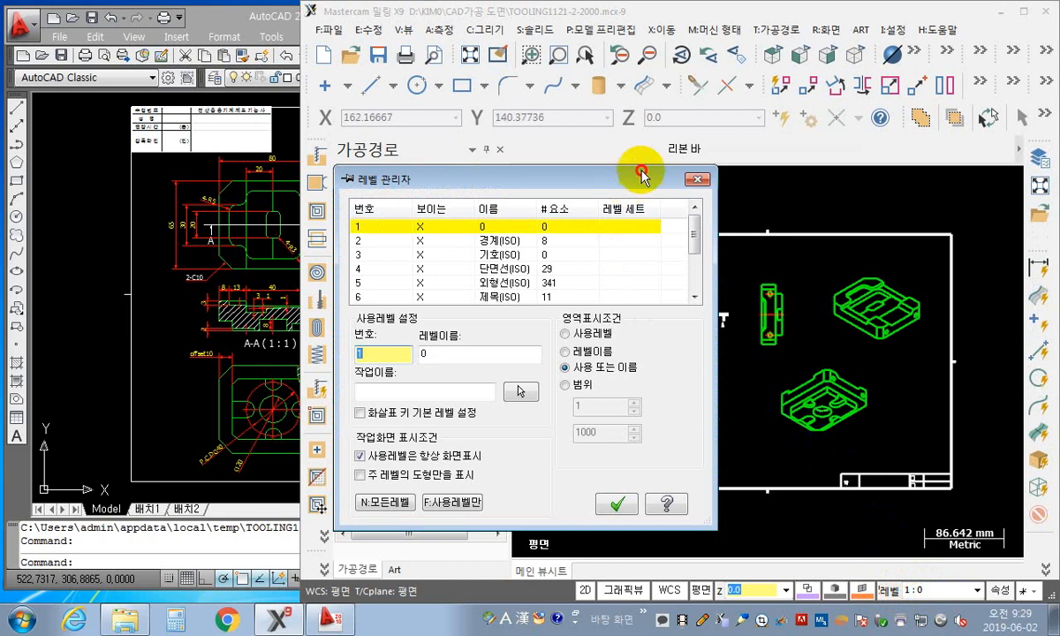
{"action": "left_click_drag", "start_coordinate": [641, 177], "coordinate": [816, 44]}
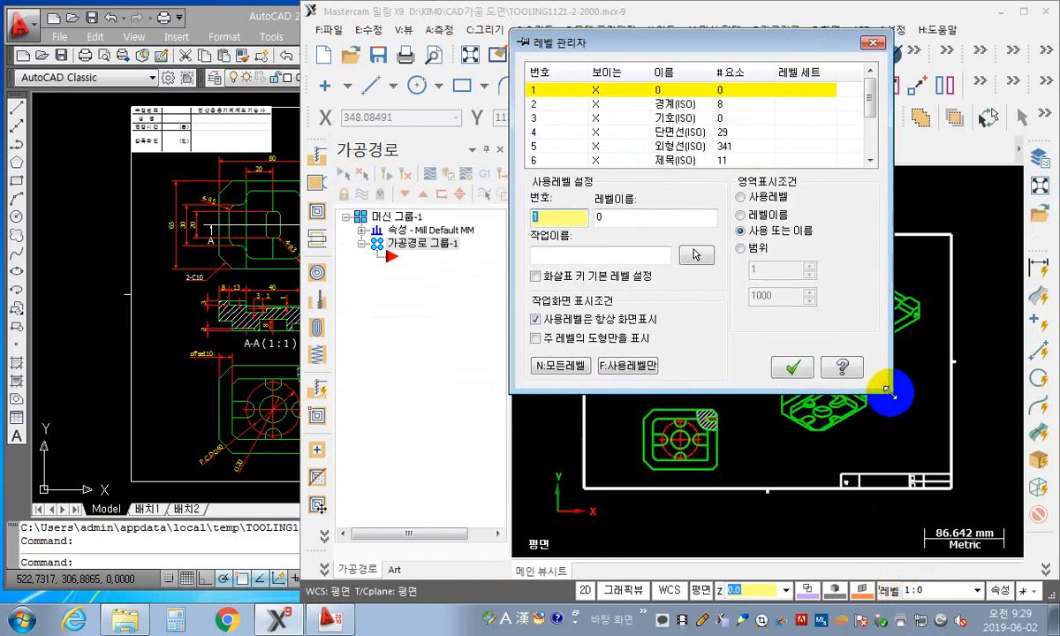
{"action": "left_click_drag", "start_coordinate": [888, 391], "coordinate": [970, 563]}
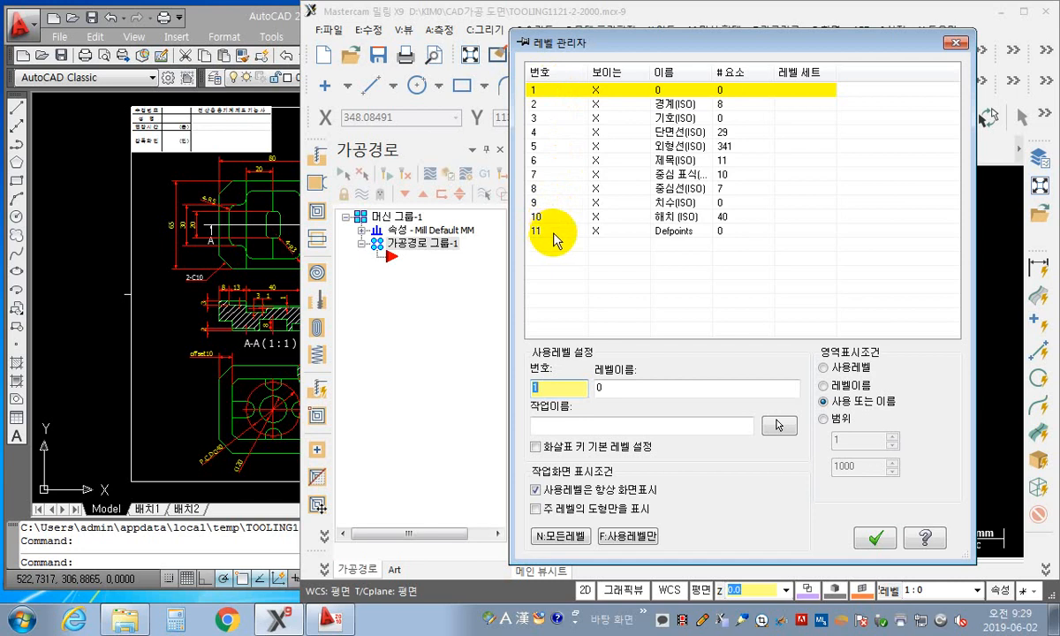
Step: Show only the active level, show all levels again, and try the 사용레벨, 레벨이름 and 범위 options for the level list
{"action": "left_click", "coordinate": [630, 537]}
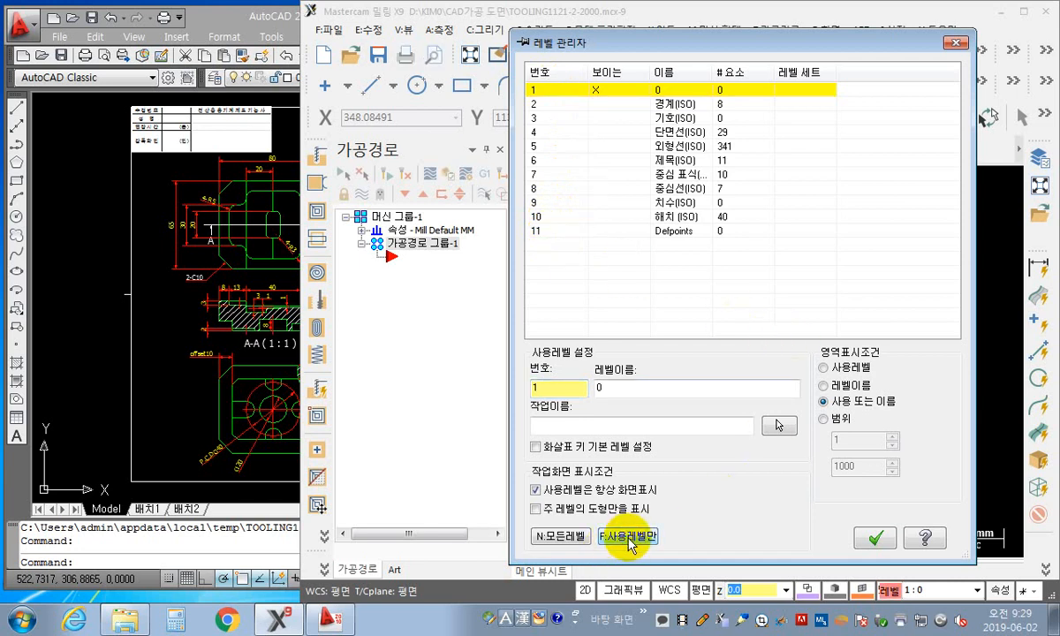
{"action": "left_click", "coordinate": [562, 537]}
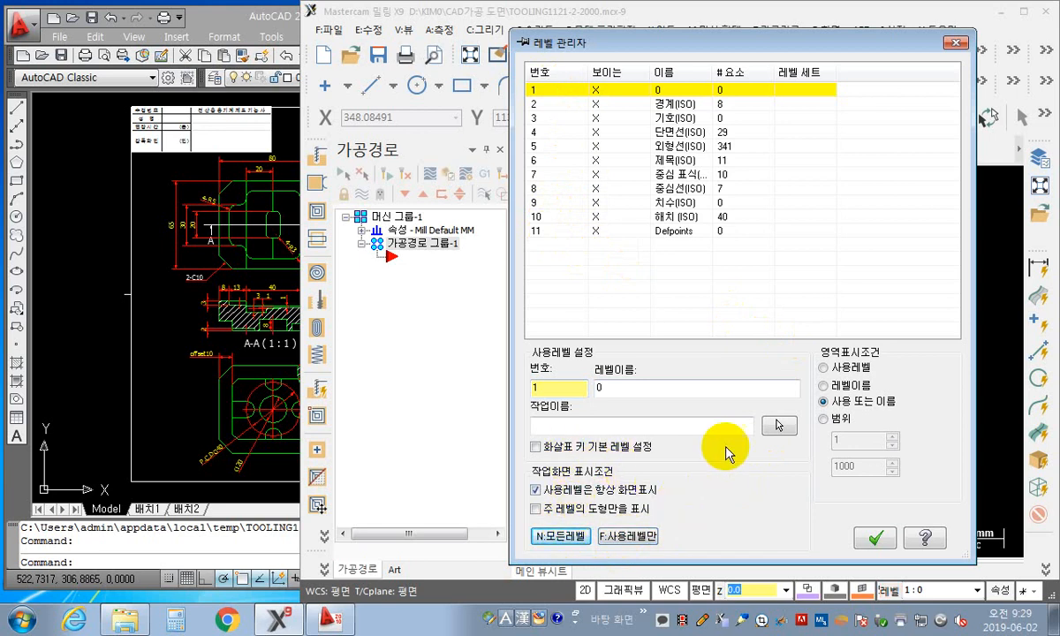
{"action": "left_click", "coordinate": [824, 367]}
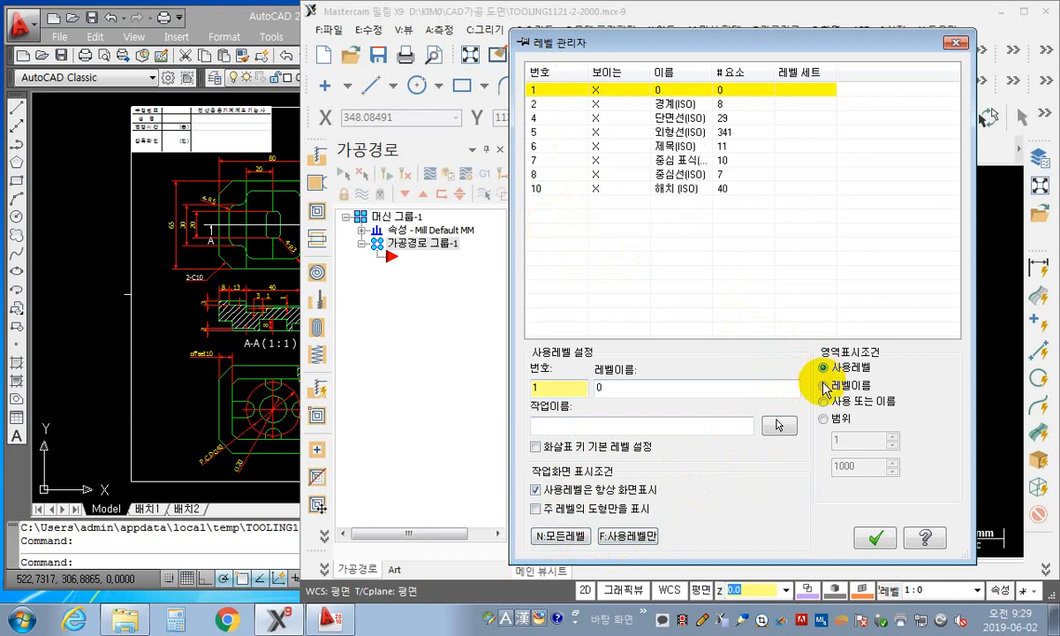
{"action": "left_click", "coordinate": [824, 387]}
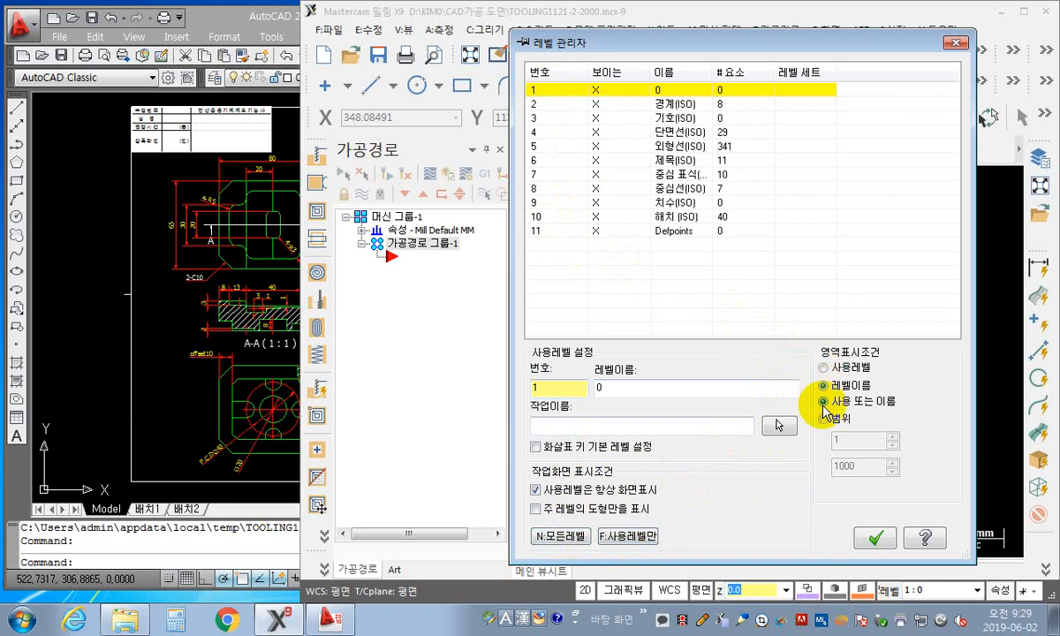
{"action": "left_click", "coordinate": [824, 419]}
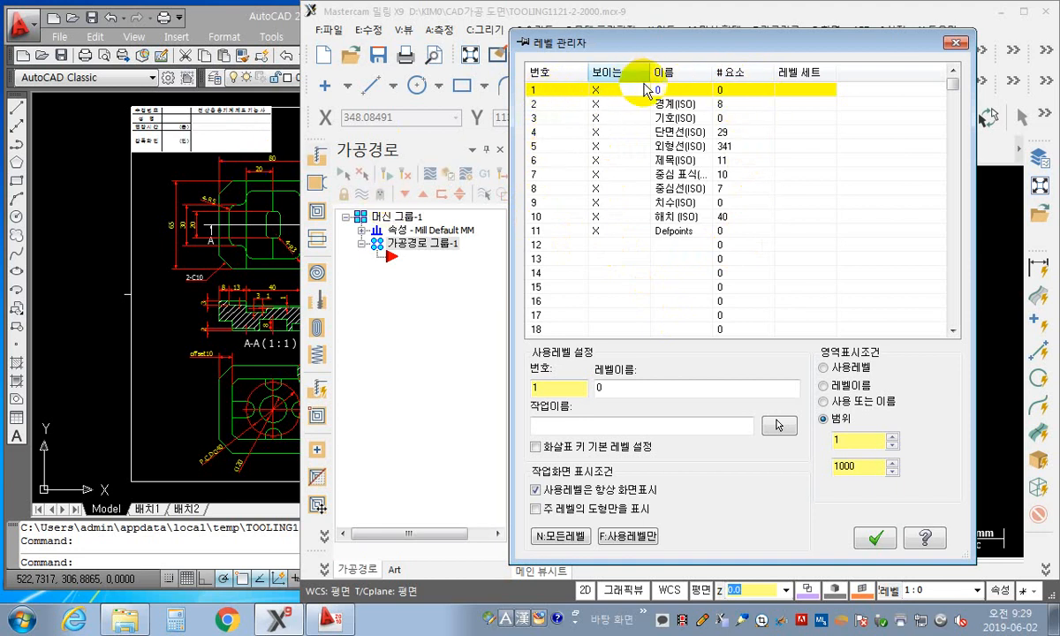
Step: Switch to AutoCAD, compare its layer list with the Mastercam level names, close the layer manager and return to Mastercam
{"action": "left_click", "coordinate": [81, 221]}
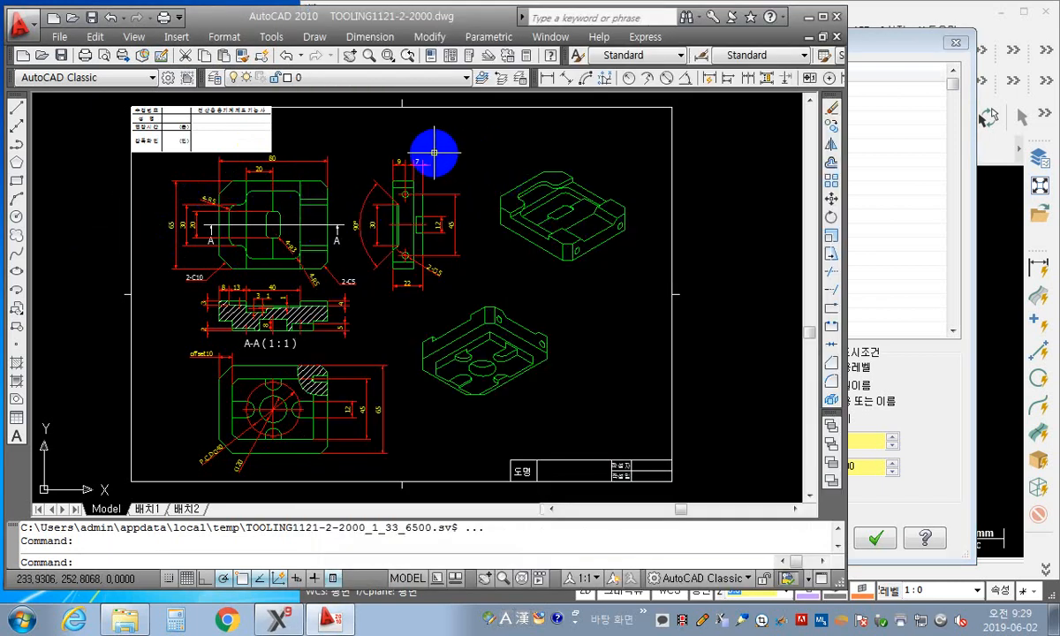
{"action": "key", "text": "Return"}
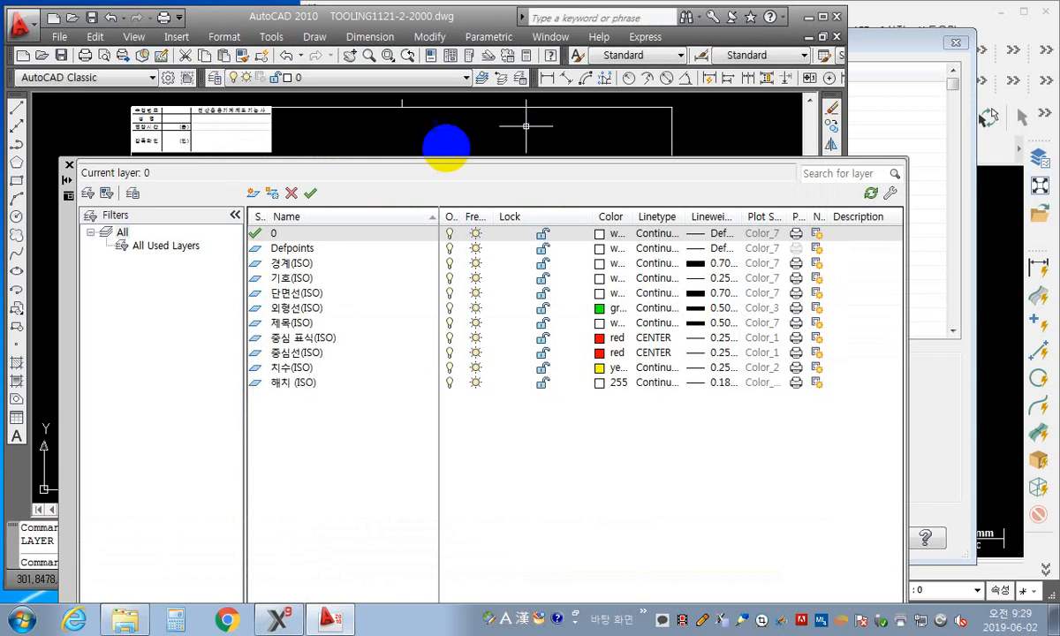
{"action": "mouse_move", "coordinate": [66, 276]}
{"action": "left_mouse_down"}
{"action": "mouse_move", "coordinate": [28, 229]}
{"action": "mouse_move", "coordinate": [72, 268]}
{"action": "mouse_move", "coordinate": [52, 269]}
{"action": "left_mouse_up"}
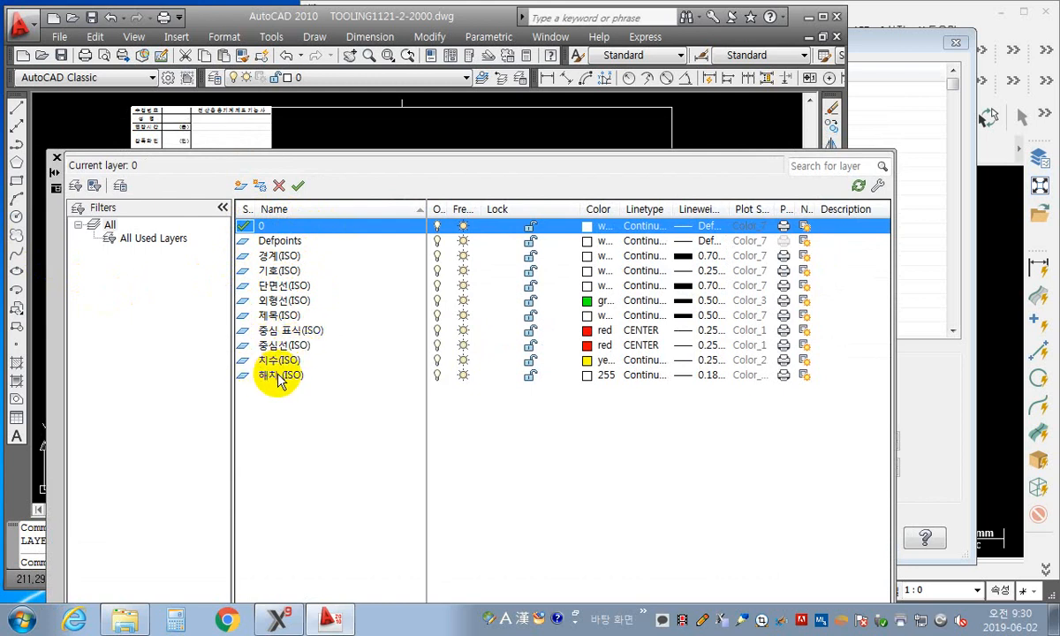
{"action": "left_click", "coordinate": [949, 393]}
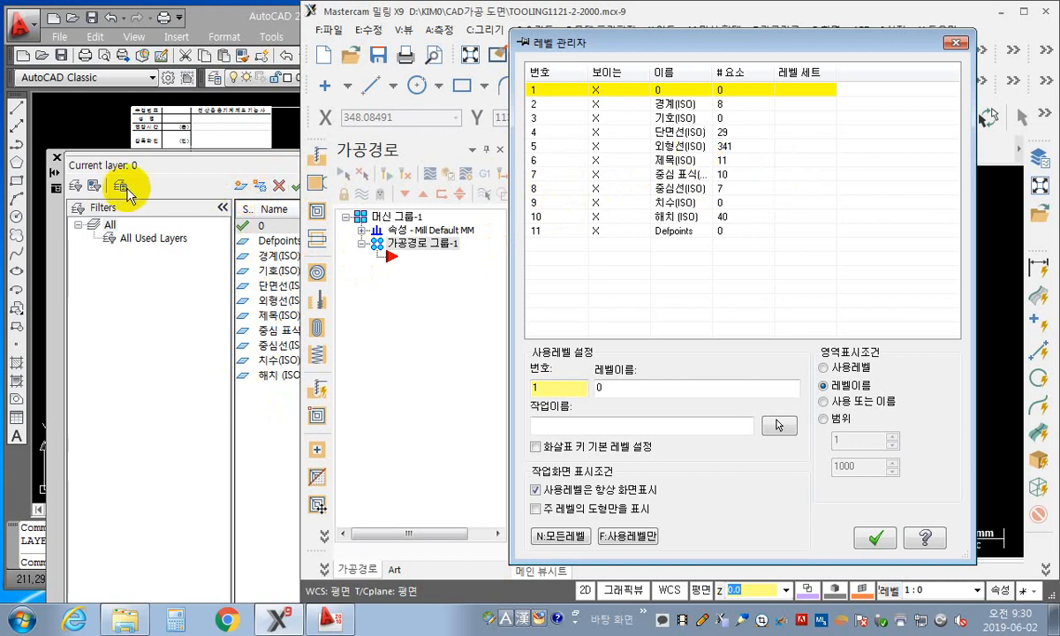
{"action": "left_click", "coordinate": [47, 253]}
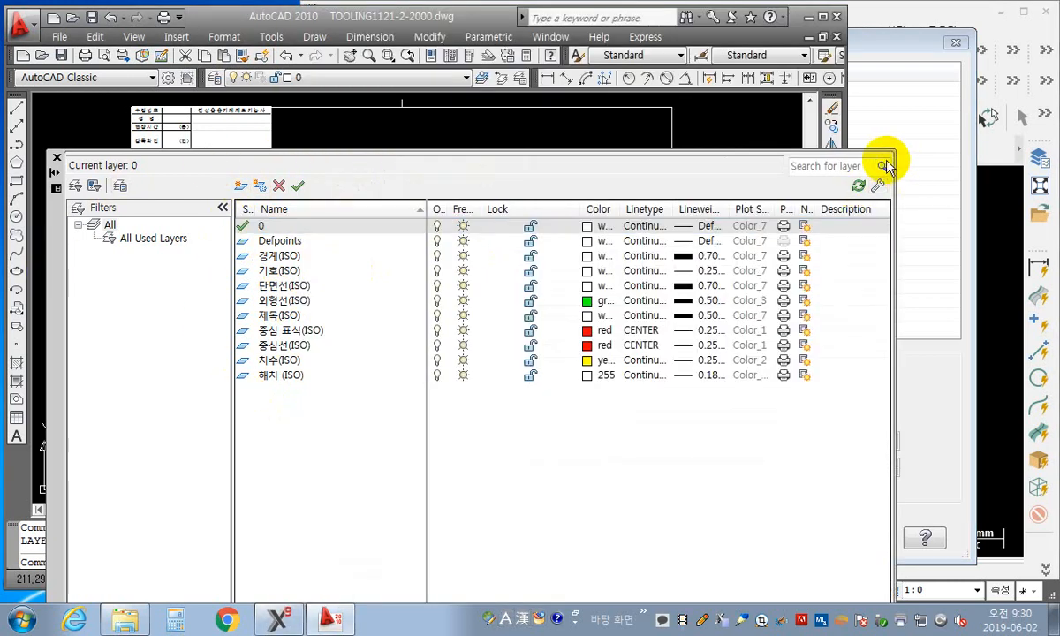
{"action": "left_click", "coordinate": [58, 159]}
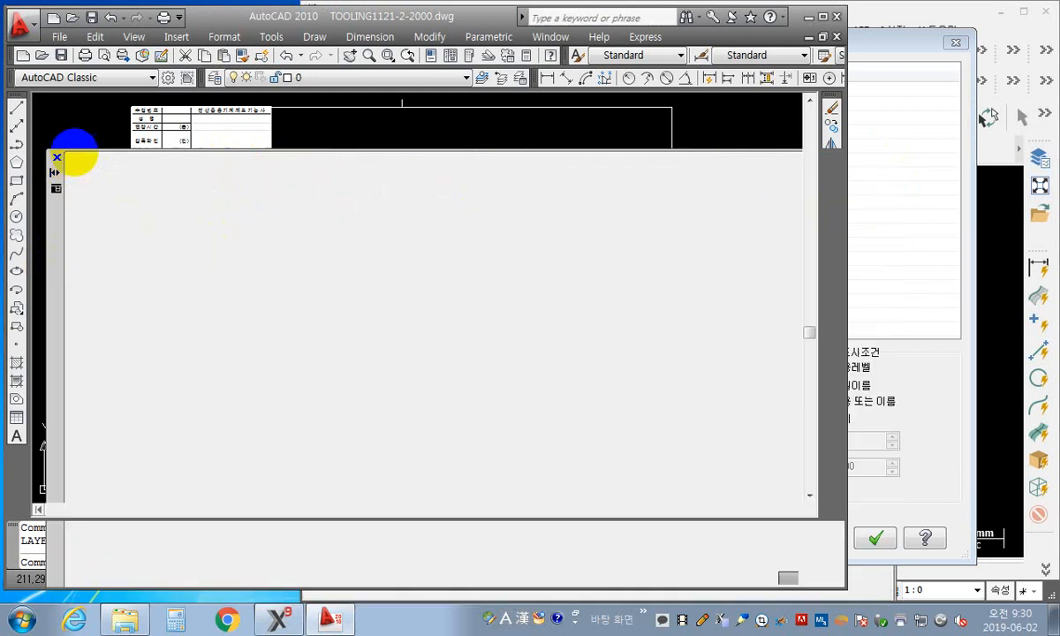
{"action": "left_click", "coordinate": [862, 208]}
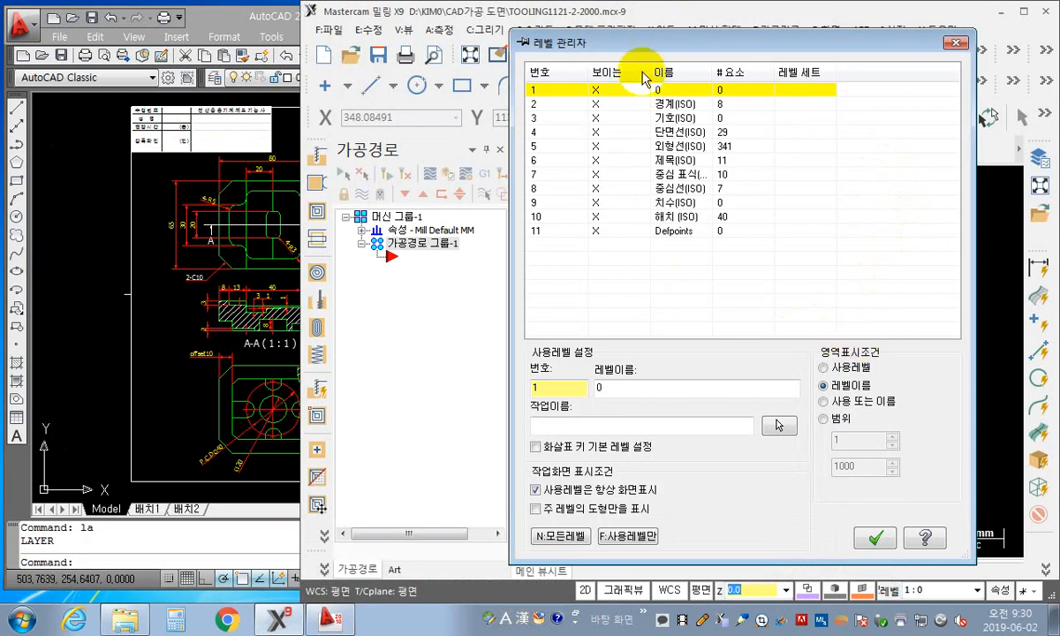
Step: Set the level list to display by 범위, with a range from 1 to 30
{"action": "left_click_drag", "start_coordinate": [642, 46], "coordinate": [637, 33]}
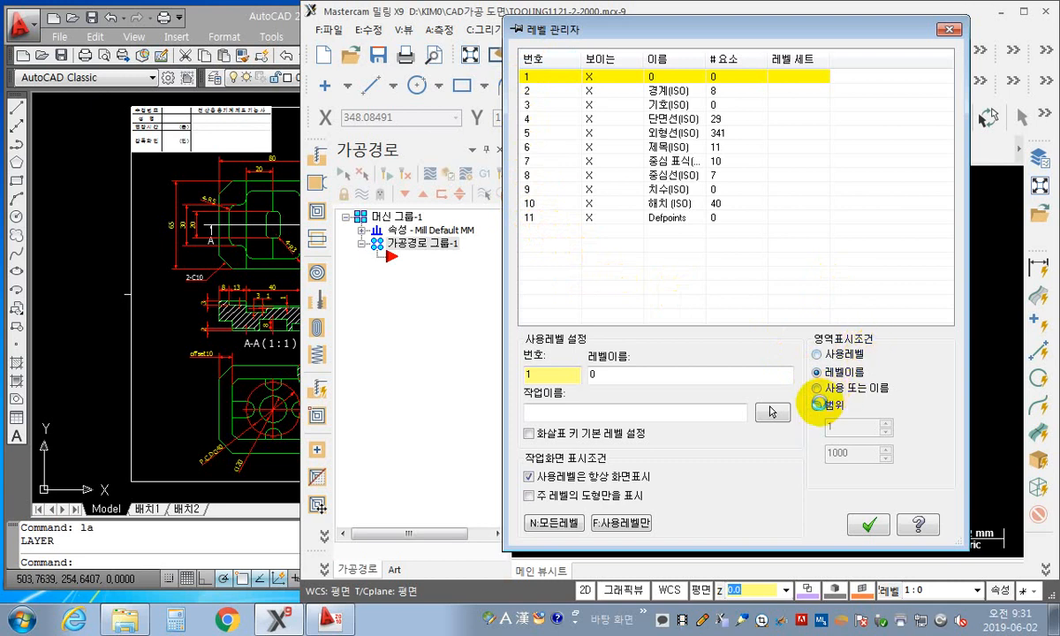
{"action": "left_click", "coordinate": [817, 403]}
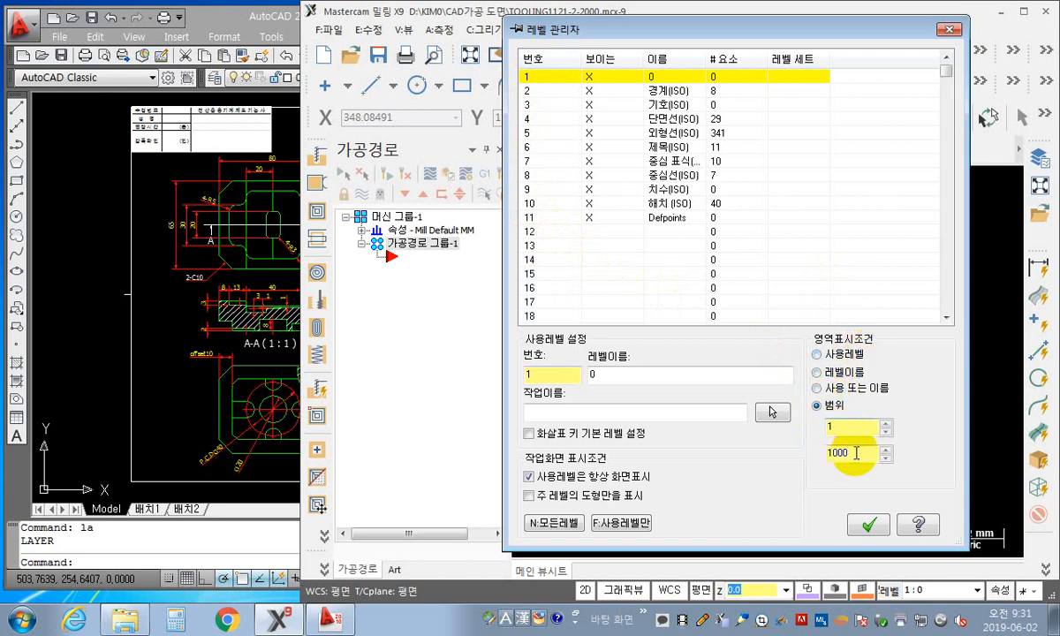
{"action": "double_click", "coordinate": [834, 453]}
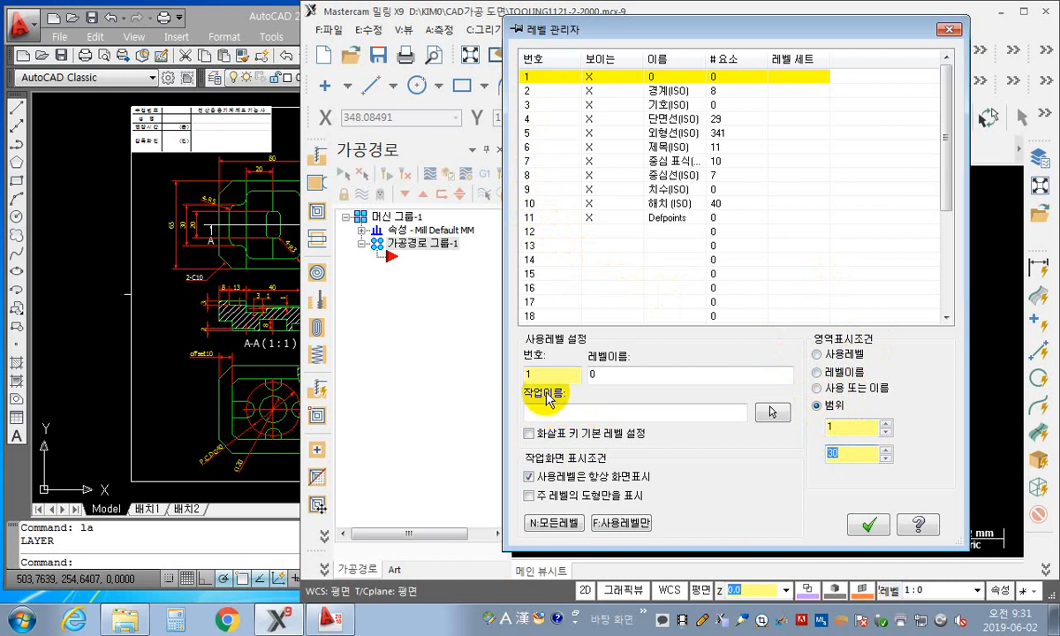
{"action": "double_click", "coordinate": [844, 453]}
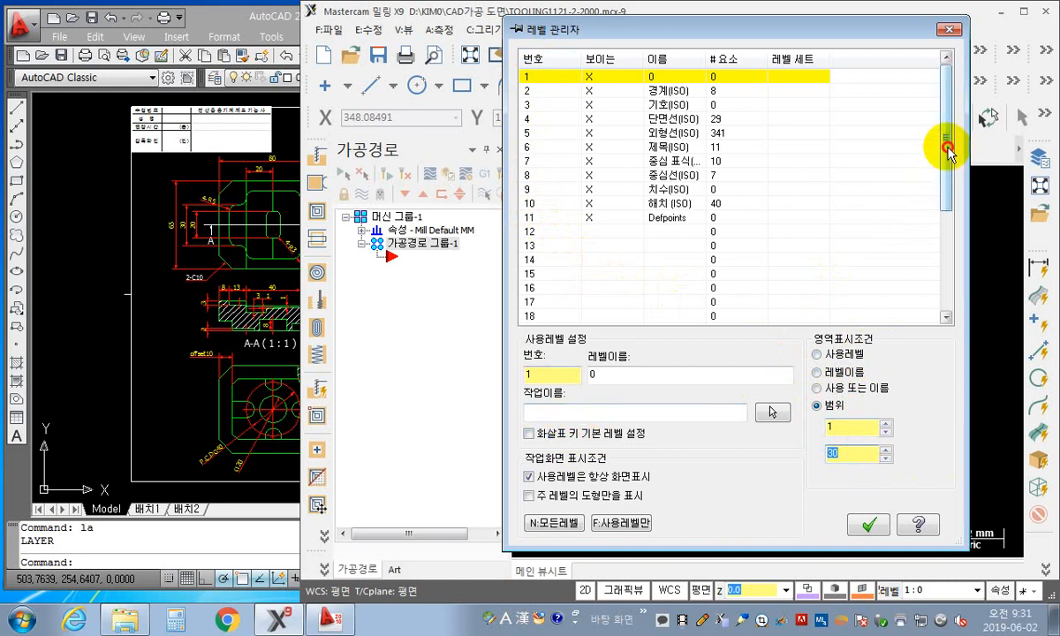
{"action": "left_click_drag", "start_coordinate": [947, 147], "coordinate": [945, 201]}
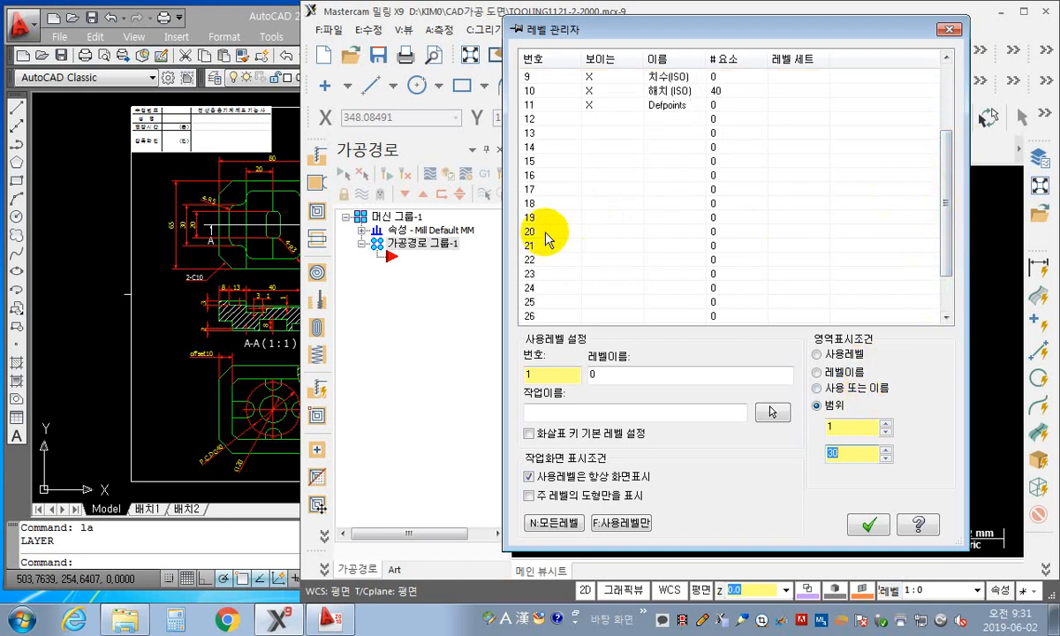
Step: Make level 21 the active level and name it top
{"action": "left_click", "coordinate": [550, 247]}
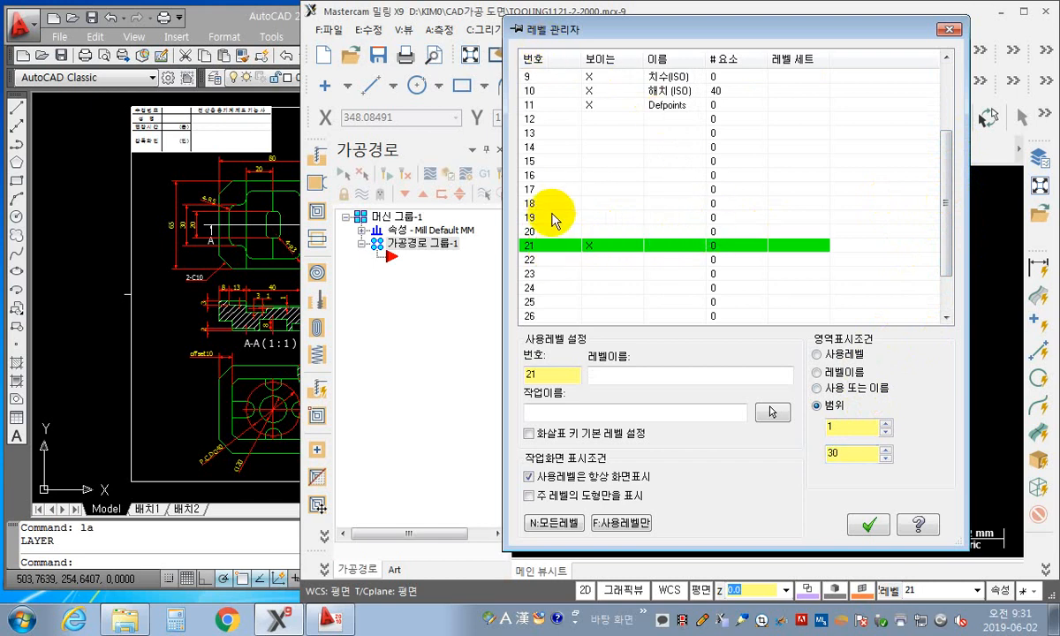
{"action": "left_click", "coordinate": [548, 247]}
{"action": "scroll", "coordinate": [654, 254], "scroll_direction": "up", "scroll_amount": 3}
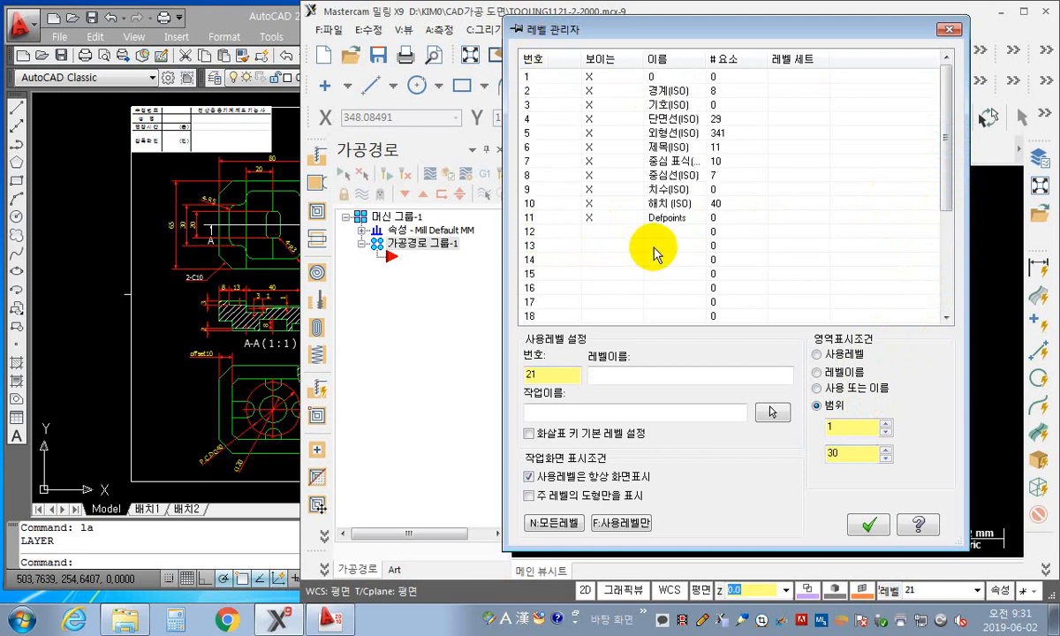
{"action": "scroll", "coordinate": [654, 254], "scroll_direction": "down", "scroll_amount": 4}
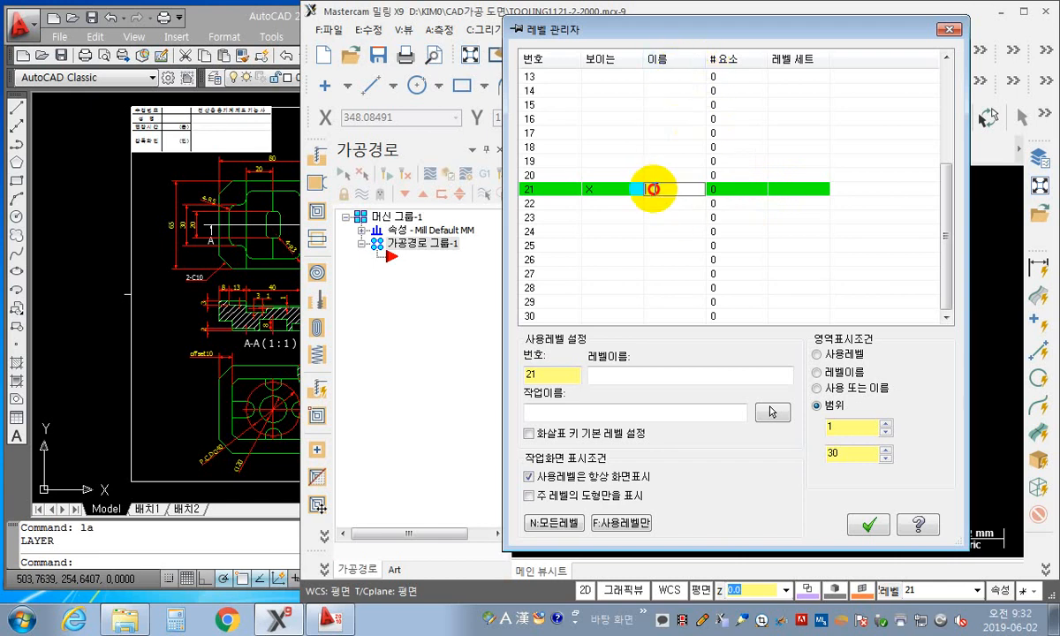
{"action": "left_click", "coordinate": [653, 190]}
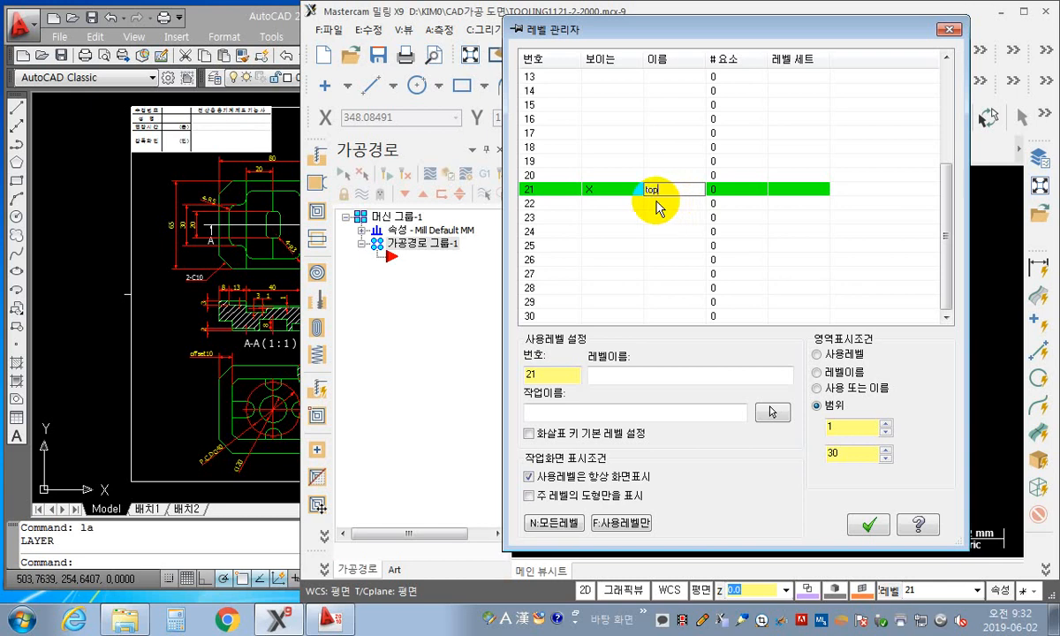
{"action": "left_click", "coordinate": [657, 202]}
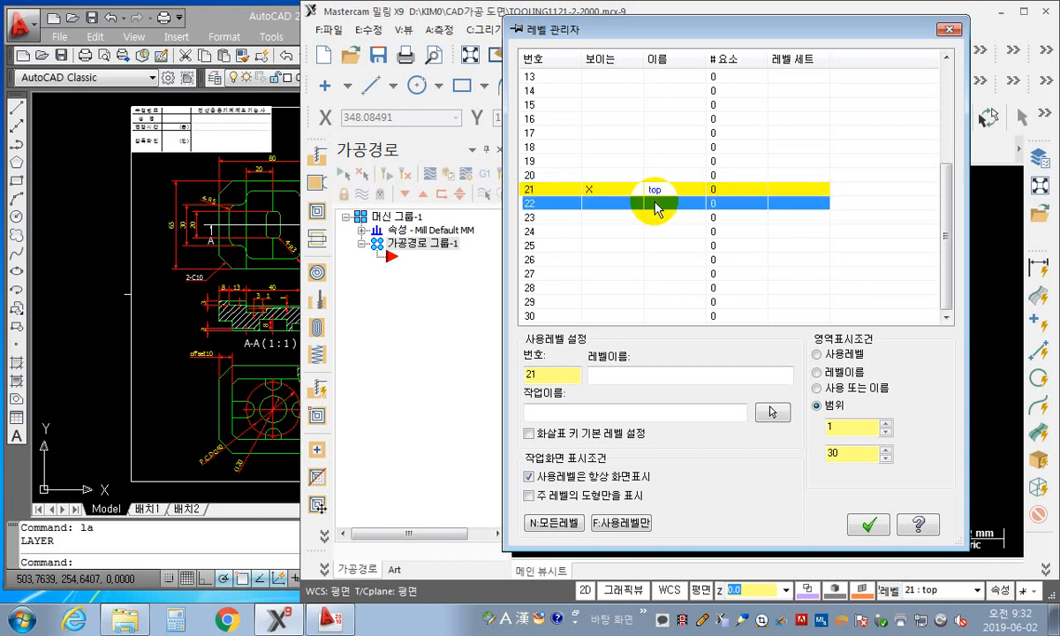
Step: Make level 22 the active level, check the AutoCAD drawing, and name the level top-c0.3
{"action": "left_click", "coordinate": [531, 208]}
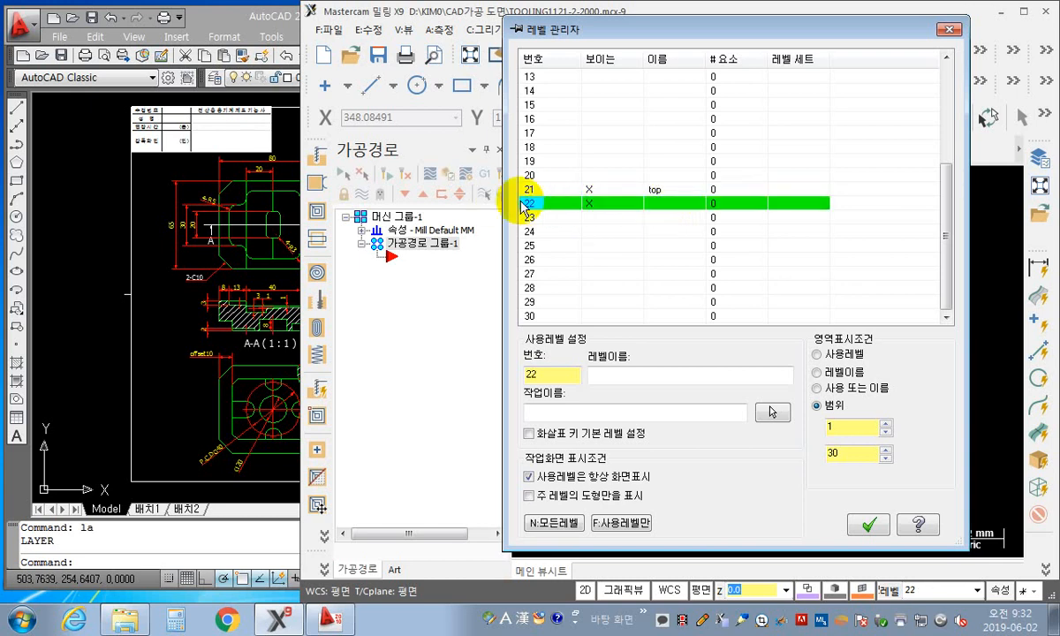
{"action": "left_click", "coordinate": [654, 205]}
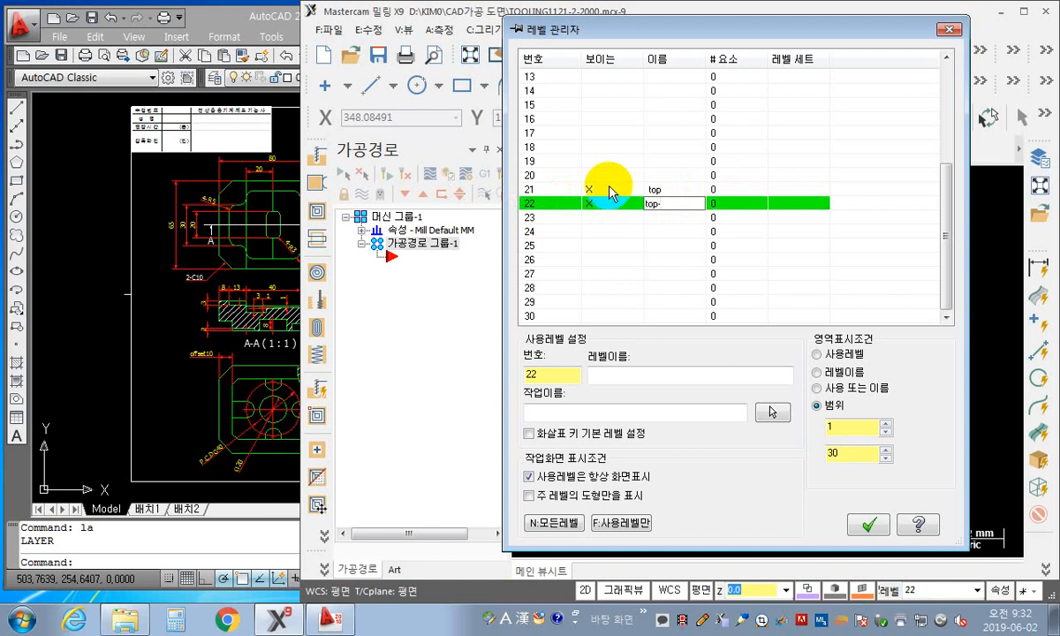
{"action": "left_click", "coordinate": [165, 310]}
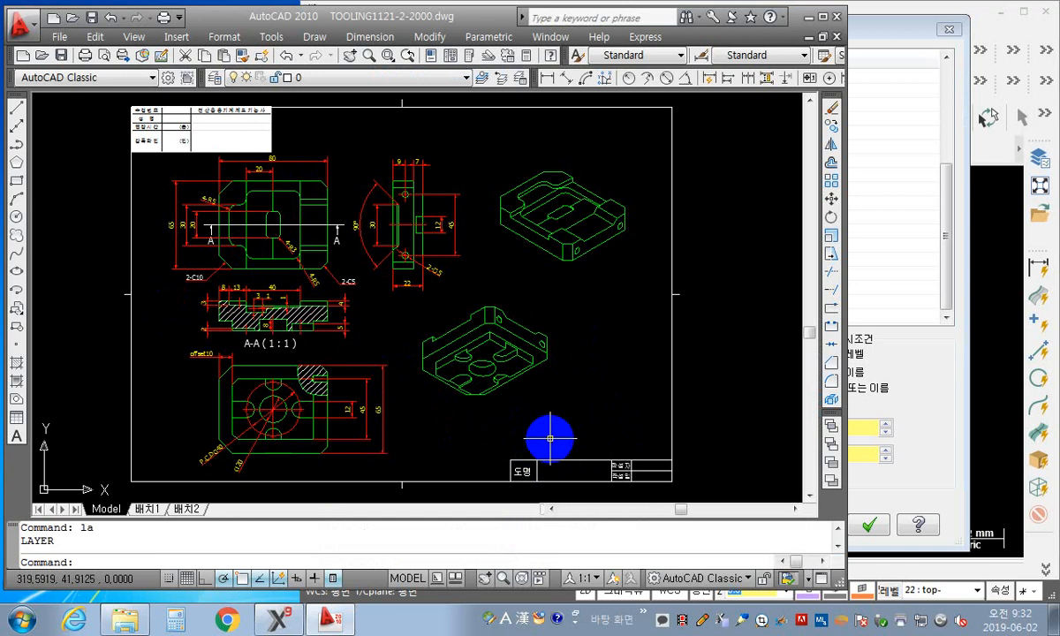
{"action": "left_click", "coordinate": [881, 31]}
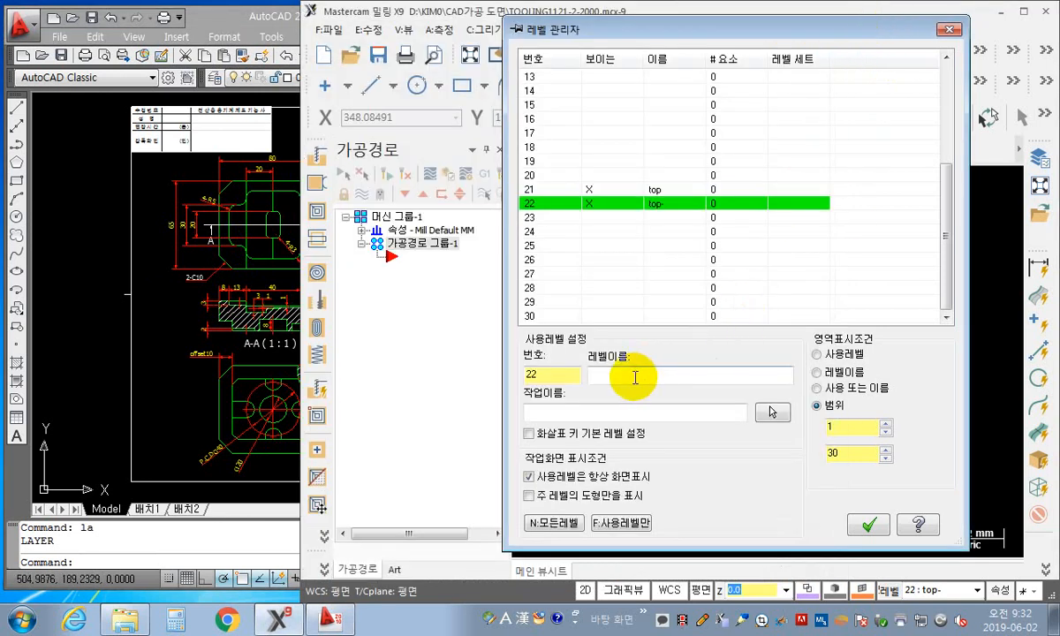
{"action": "double_click", "coordinate": [676, 206]}
{"action": "left_click", "coordinate": [676, 204]}
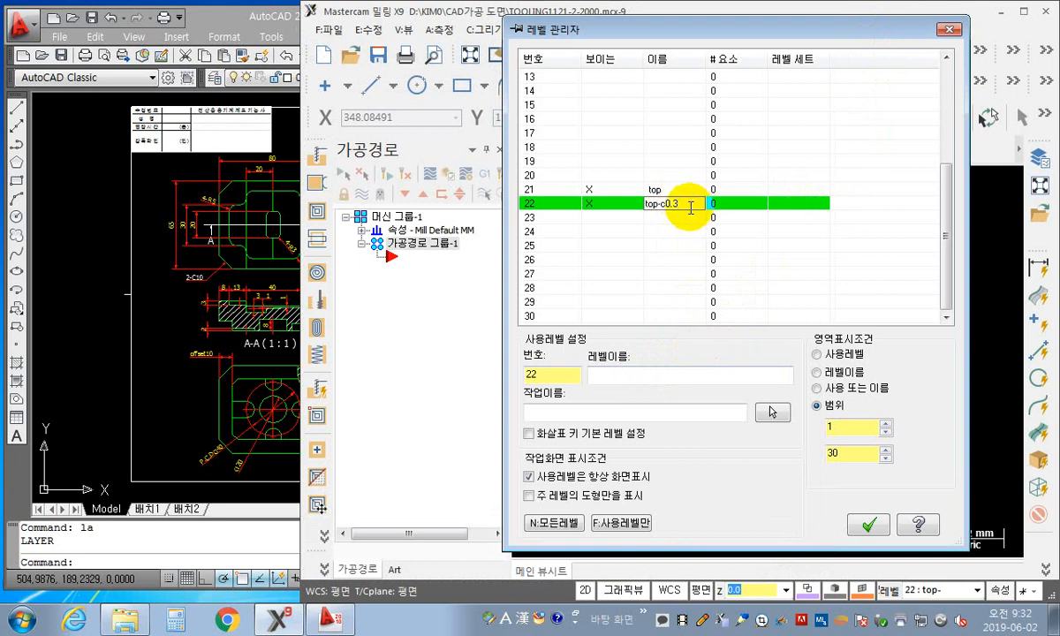
Step: Activate levels 23 and 24 in turn, naming level 23 bottom and level 24 bottom-c0.3
{"action": "left_click", "coordinate": [575, 217]}
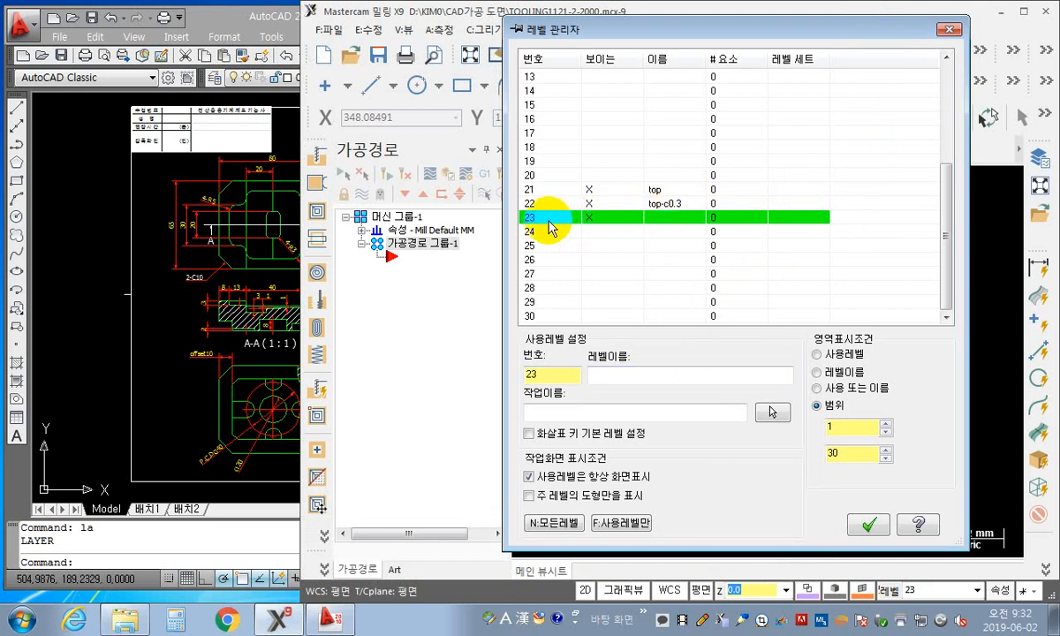
{"action": "left_click", "coordinate": [662, 216]}
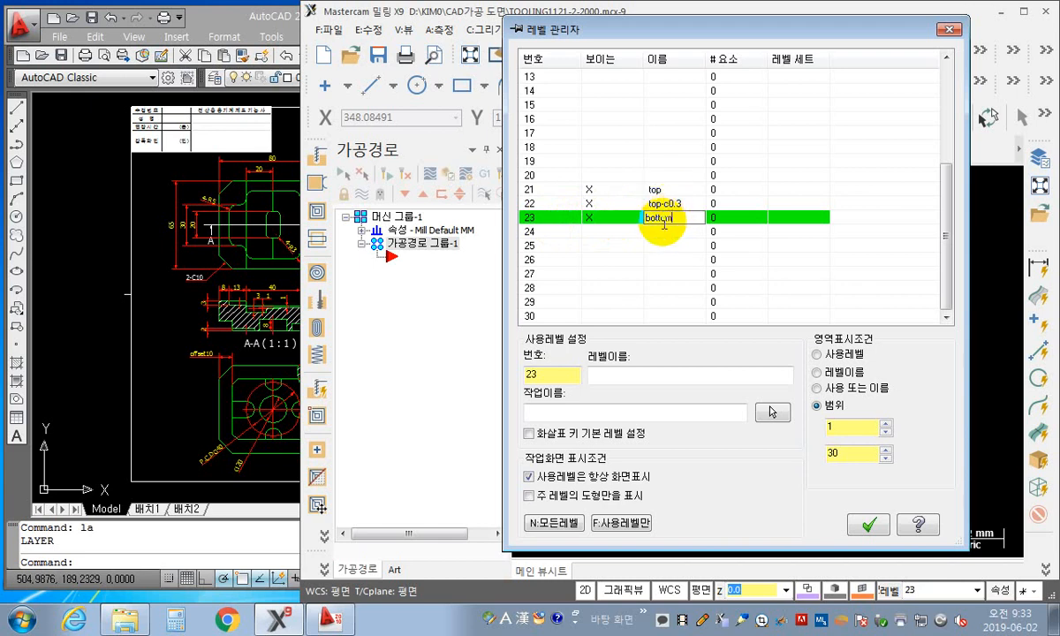
{"action": "left_click", "coordinate": [551, 233]}
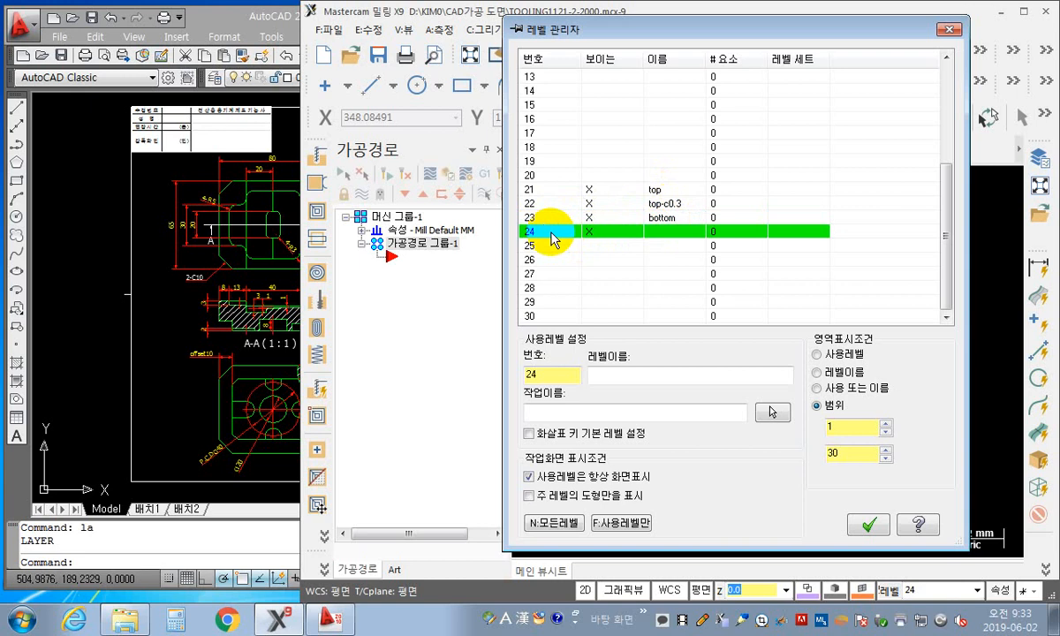
{"action": "left_click", "coordinate": [656, 233]}
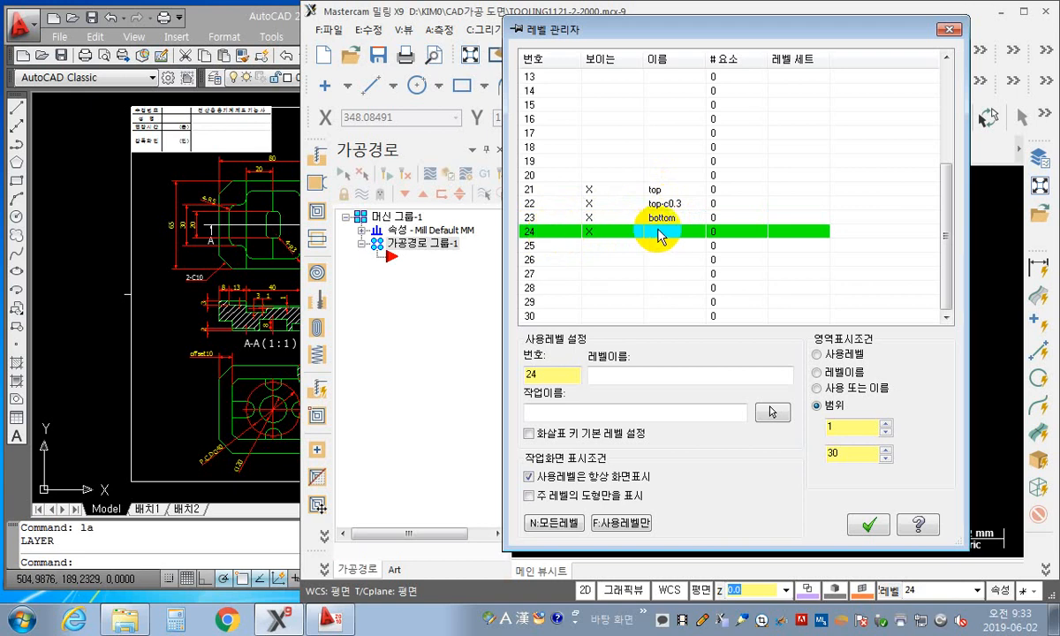
{"action": "left_click", "coordinate": [658, 234]}
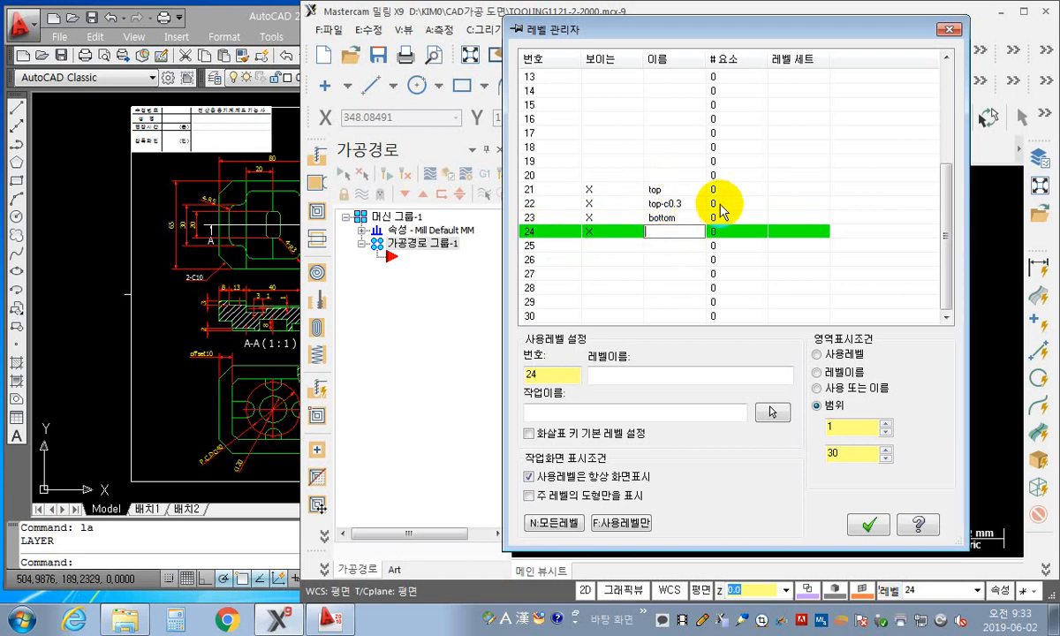
{"action": "type", "text": "b"}
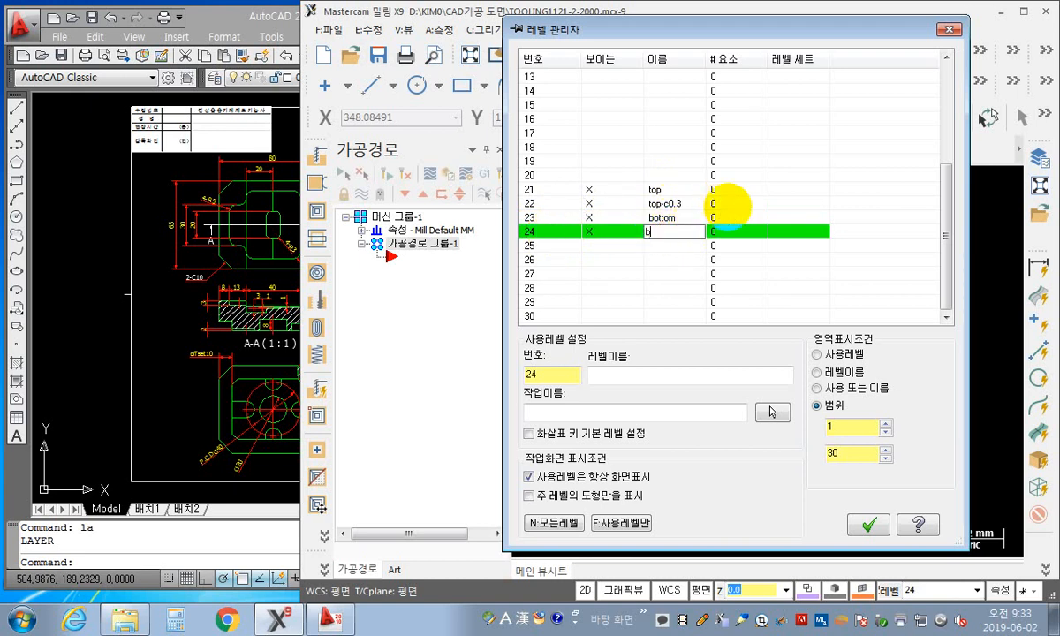
{"action": "type", "text": "ottom-c0.3"}
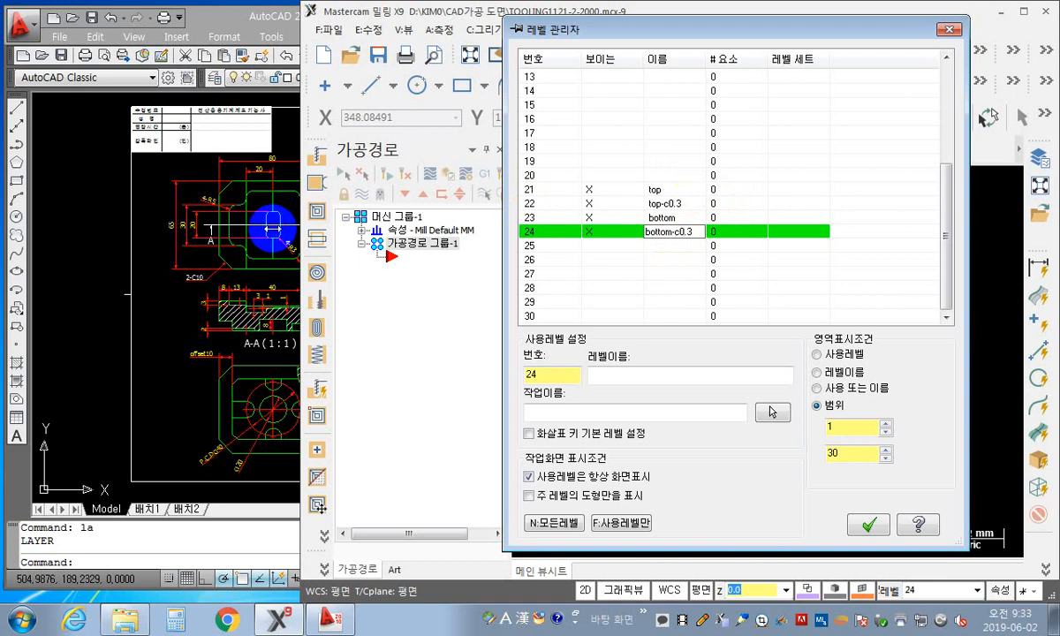
Step: Make level 25 the active level, name it side, and check the AutoCAD drawing
{"action": "left_click", "coordinate": [550, 247]}
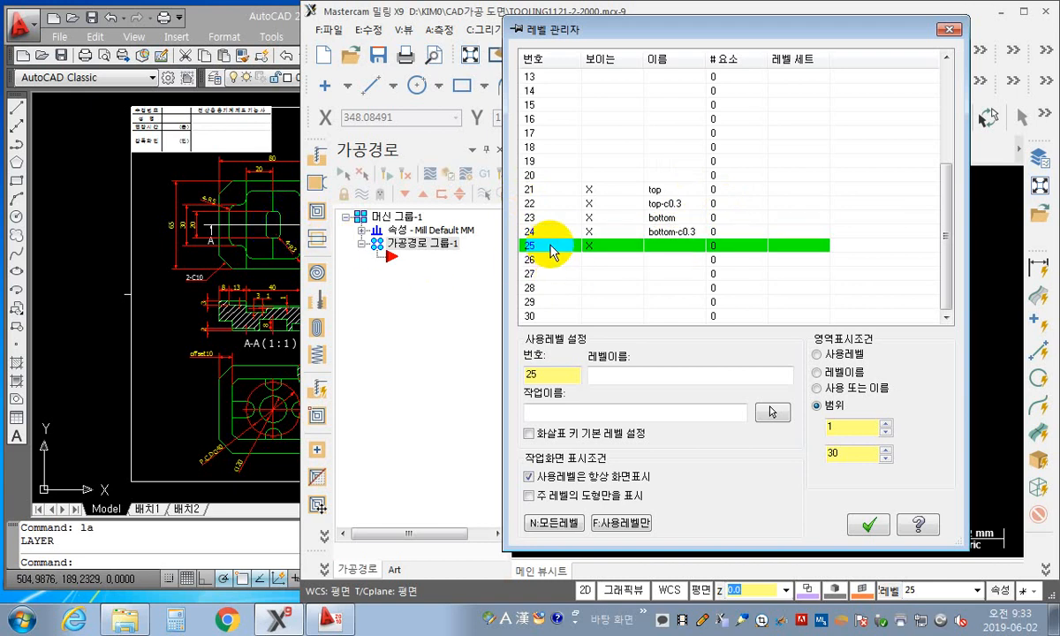
{"action": "left_click", "coordinate": [658, 245]}
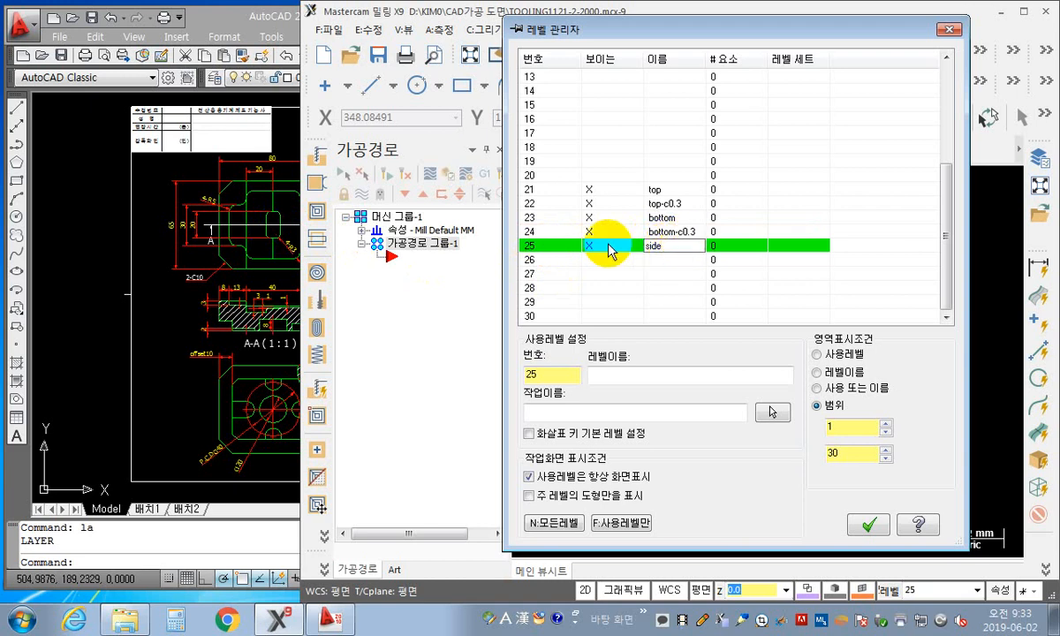
{"action": "left_click", "coordinate": [102, 233]}
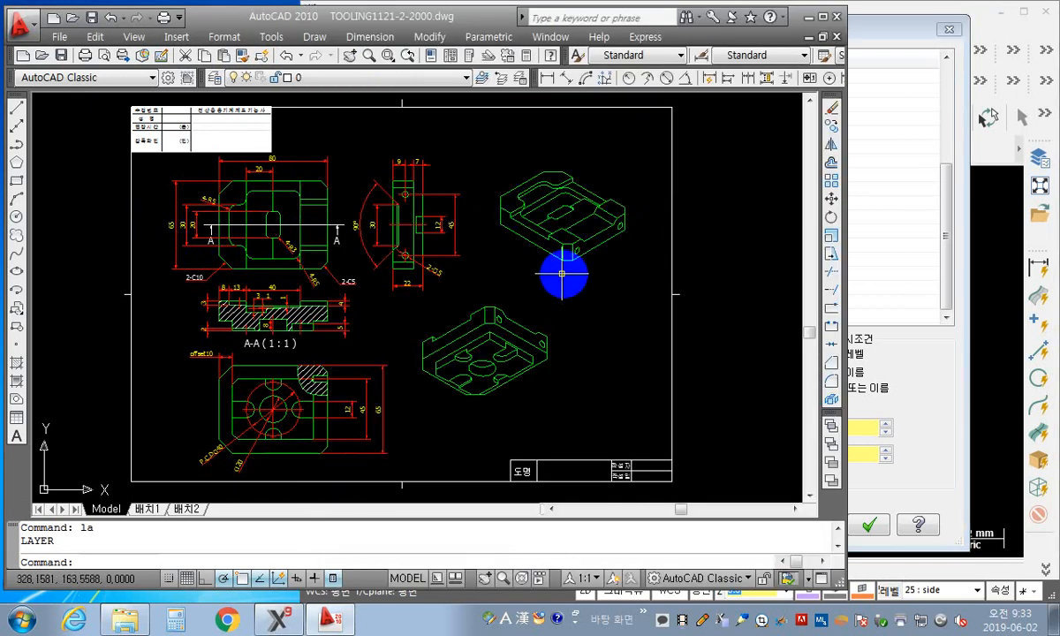
{"action": "left_click", "coordinate": [671, 122]}
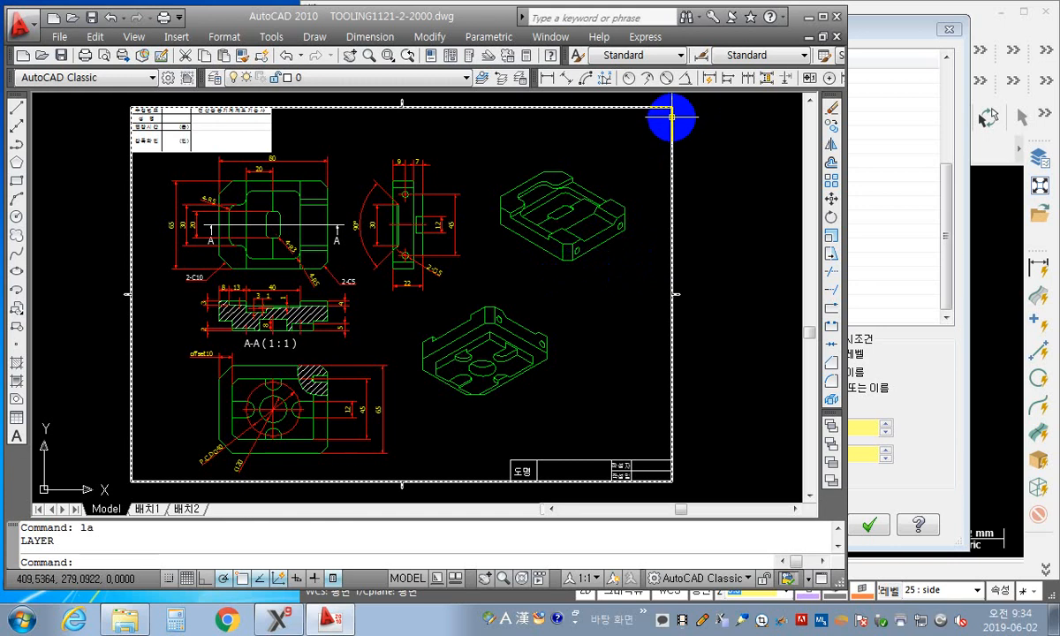
{"action": "key", "text": "Escape"}
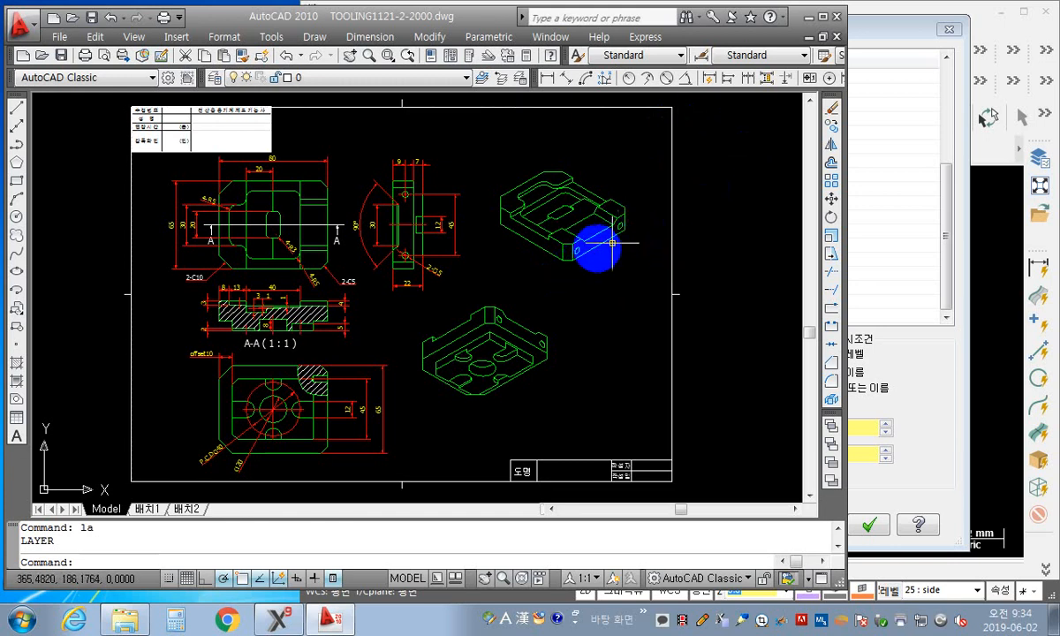
Step: Compare the level list displayed by 레벨이름 with the 범위 display, examining levels 1 to 30
{"action": "left_click", "coordinate": [936, 367]}
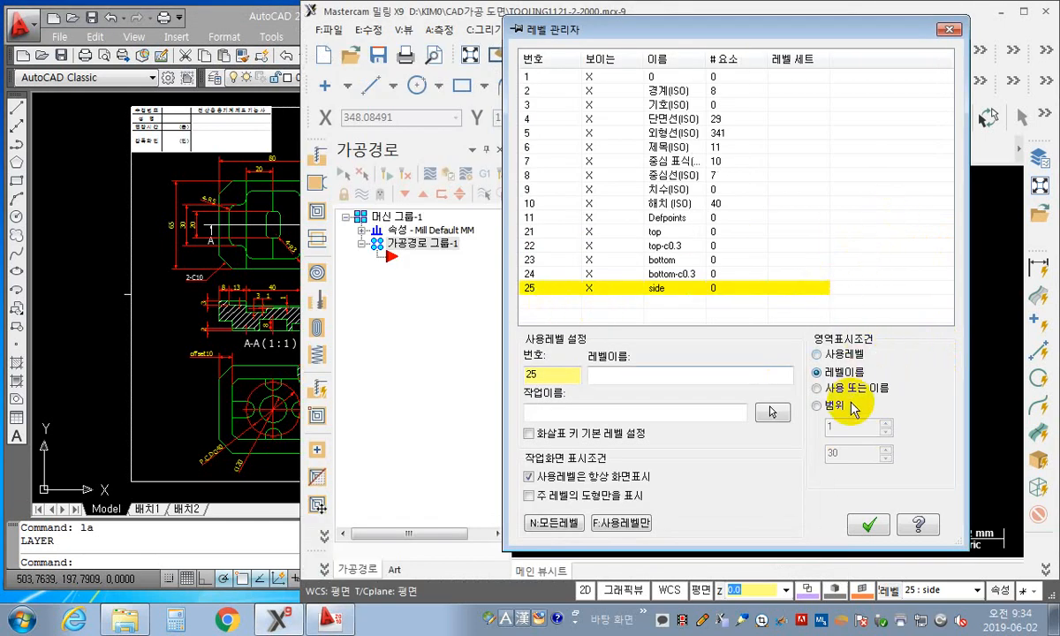
{"action": "left_click", "coordinate": [820, 404]}
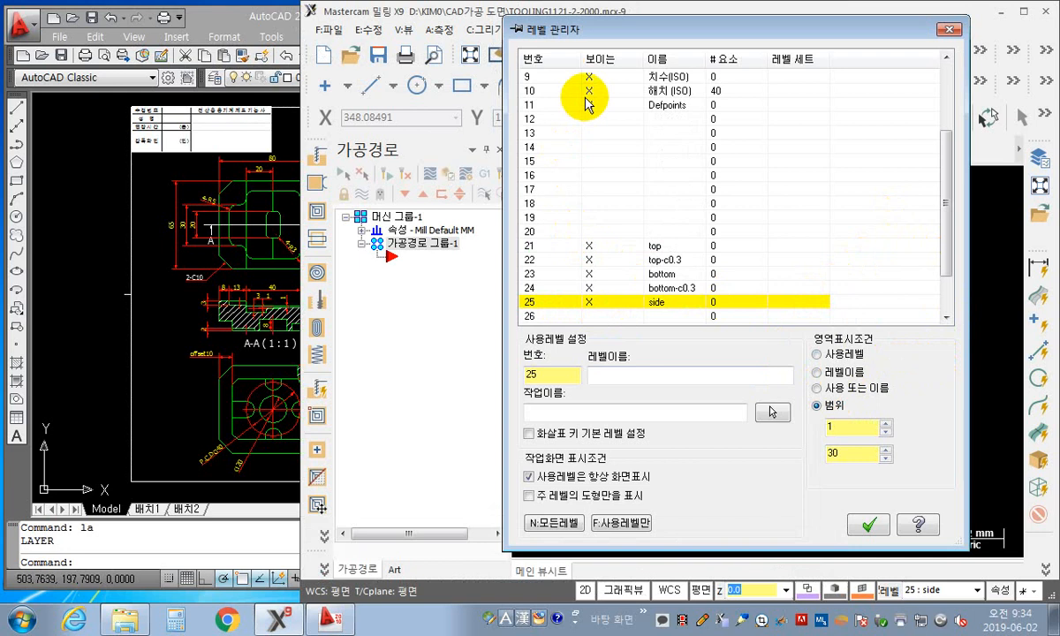
{"action": "mouse_move", "coordinate": [946, 220]}
{"action": "left_mouse_down"}
{"action": "mouse_move", "coordinate": [949, 244]}
{"action": "mouse_move", "coordinate": [942, 164]}
{"action": "mouse_move", "coordinate": [934, 203]}
{"action": "left_mouse_up"}
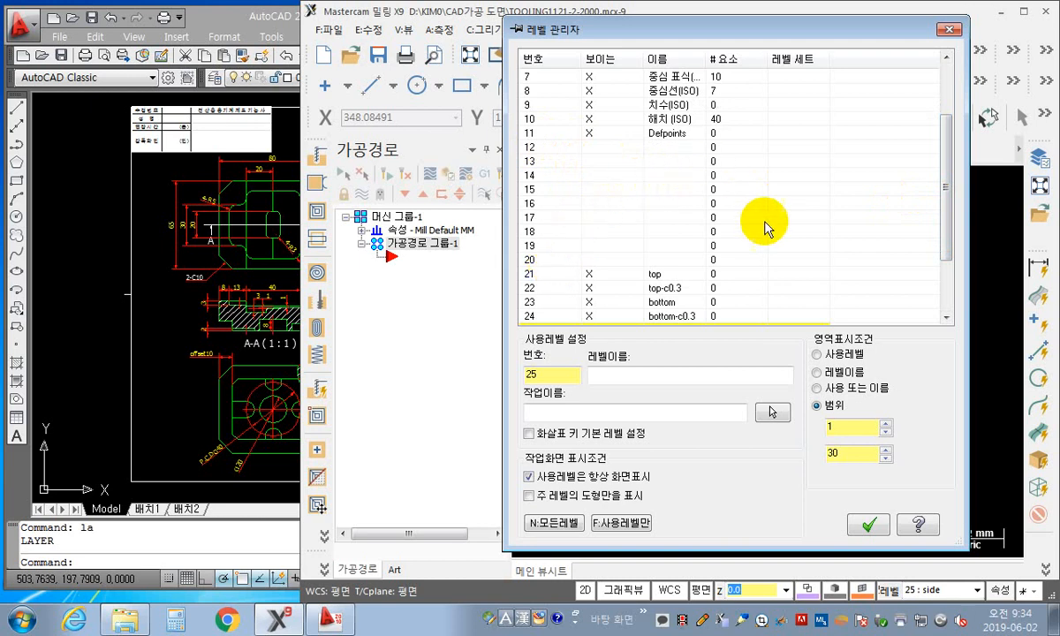
{"action": "left_click", "coordinate": [946, 222]}
{"action": "left_click_drag", "start_coordinate": [946, 223], "coordinate": [942, 150]}
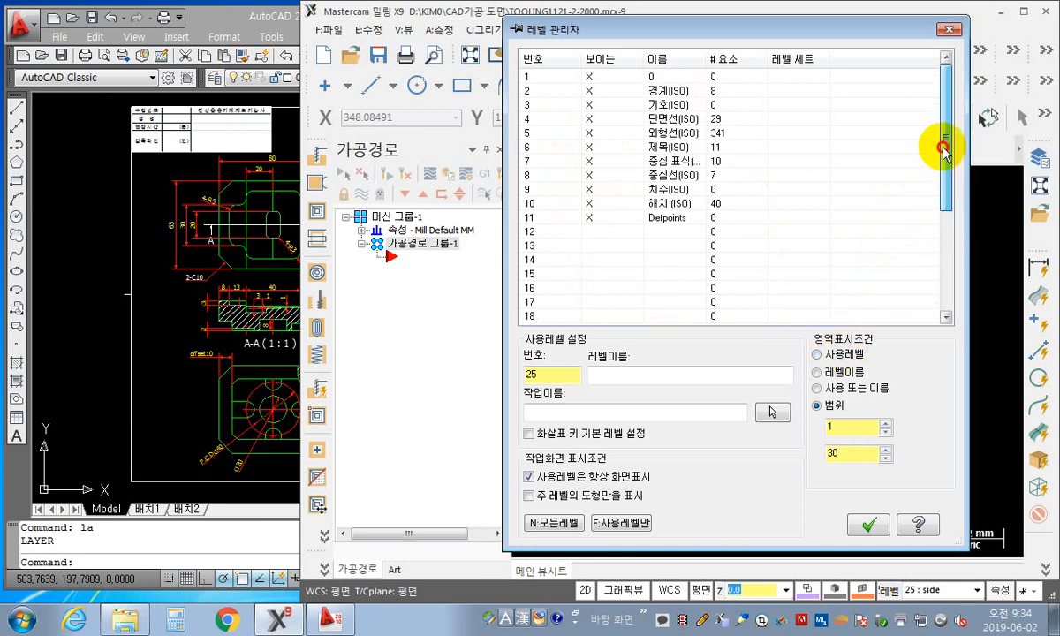
{"action": "left_click", "coordinate": [839, 430]}
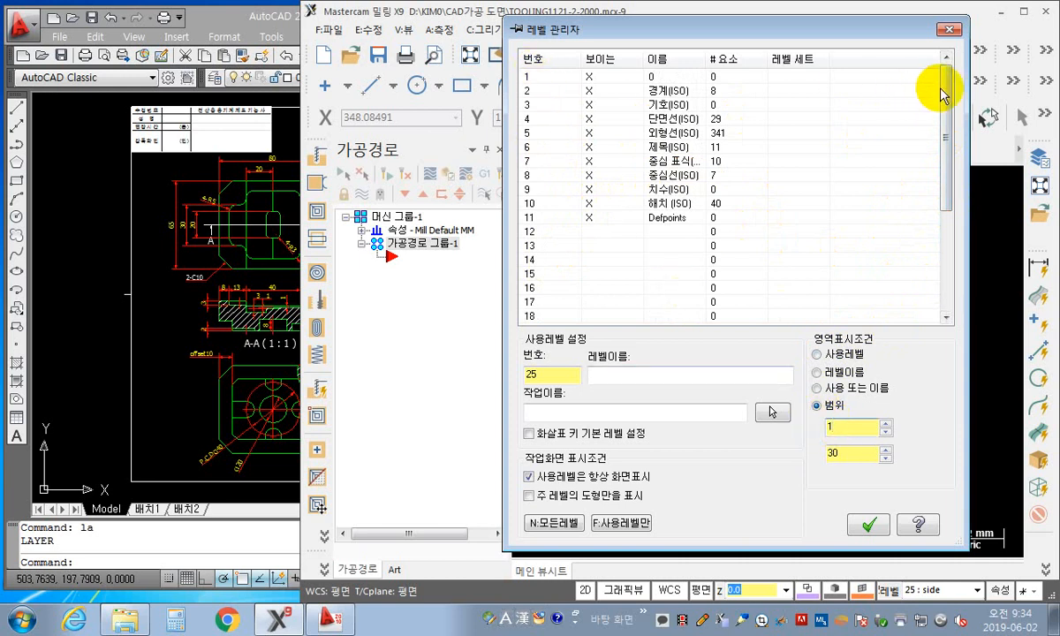
{"action": "left_click_drag", "start_coordinate": [940, 92], "coordinate": [947, 228]}
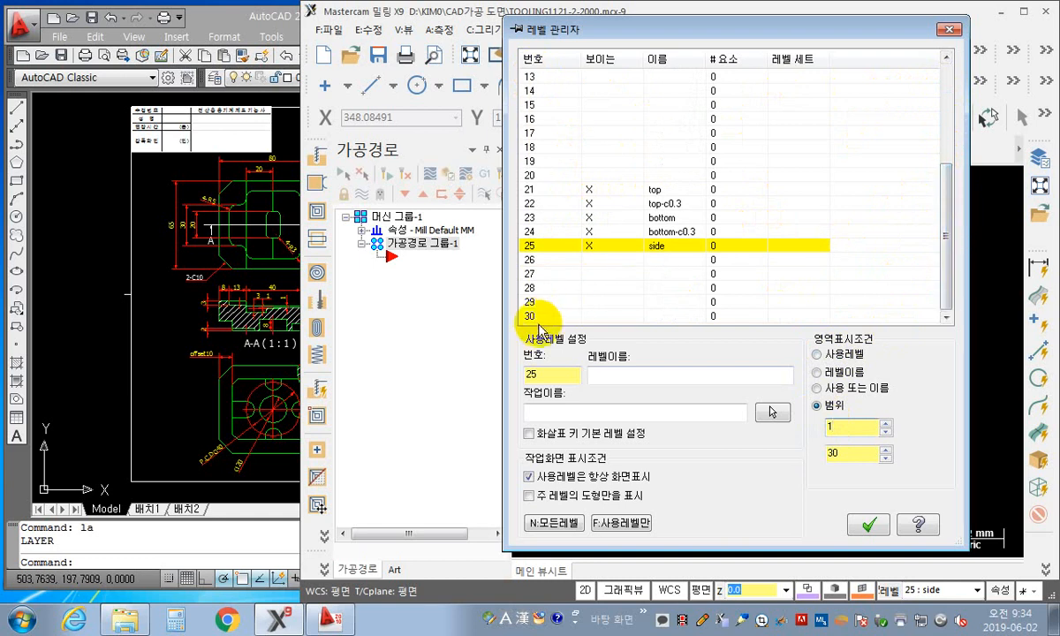
{"action": "left_click", "coordinate": [851, 427]}
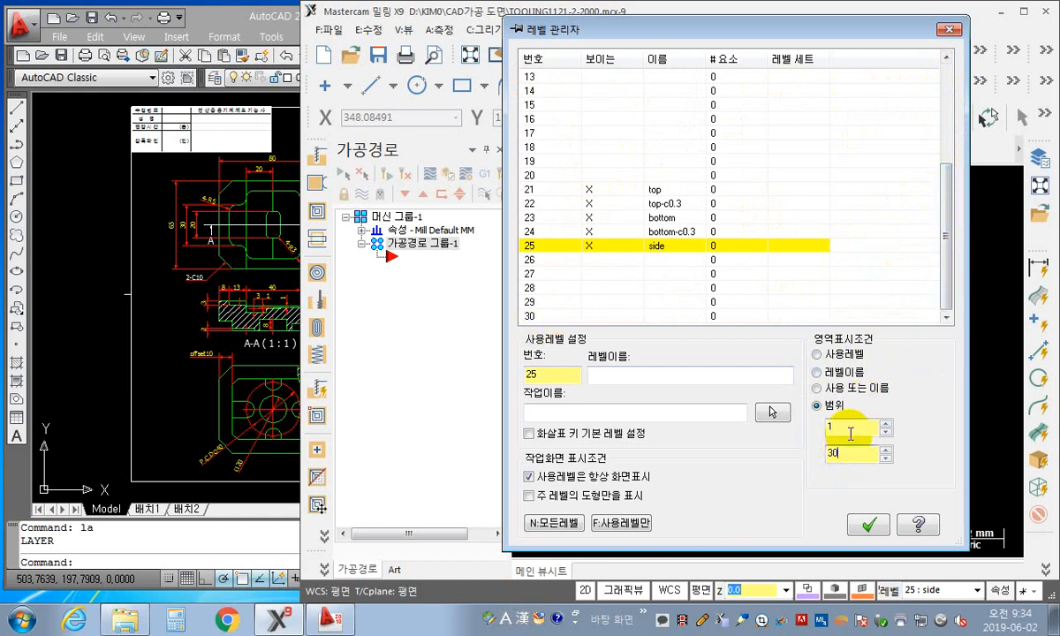
{"action": "left_click", "coordinate": [849, 430]}
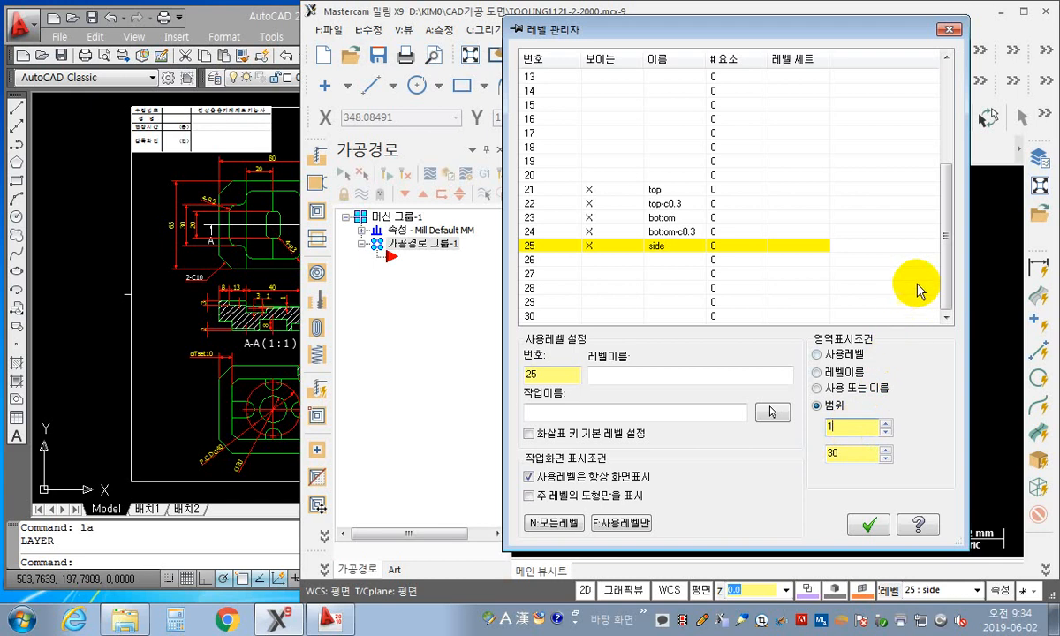
{"action": "left_click_drag", "start_coordinate": [944, 257], "coordinate": [941, 205]}
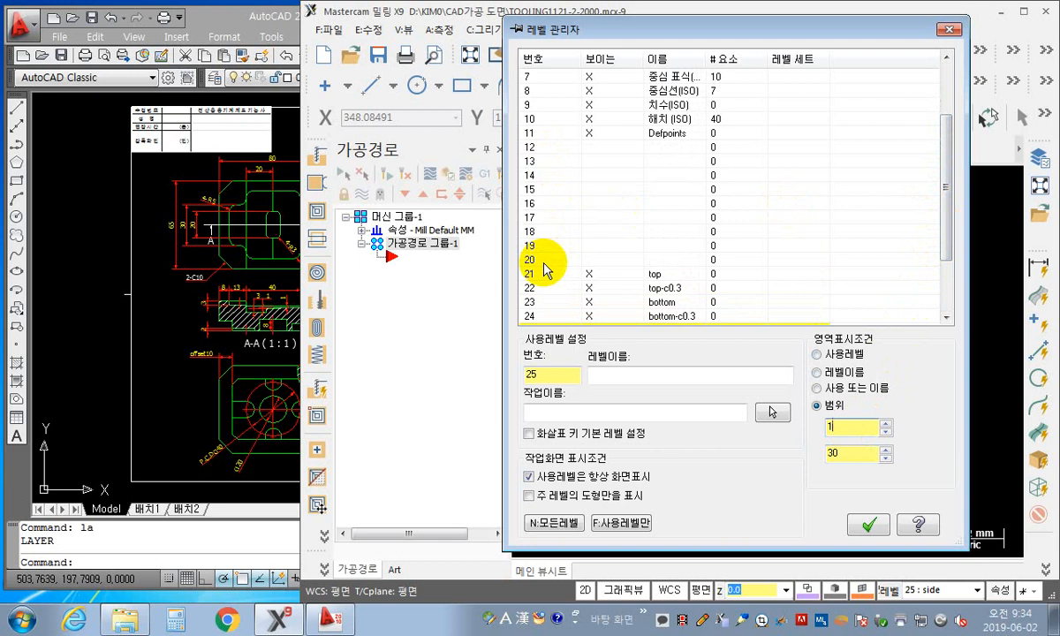
{"action": "left_click_drag", "start_coordinate": [942, 158], "coordinate": [946, 221]}
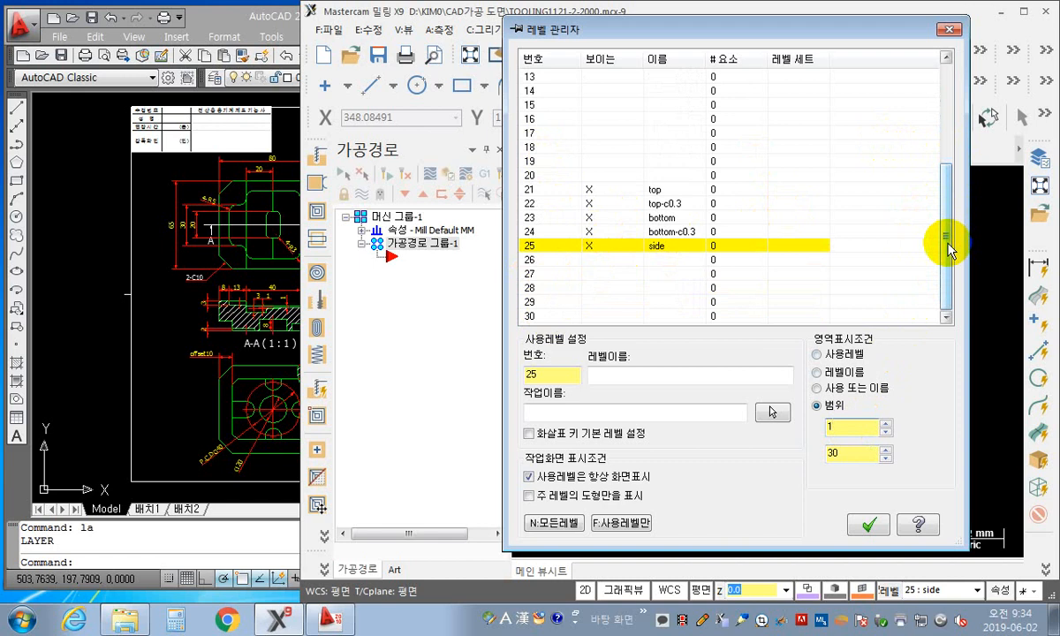
{"action": "left_click_drag", "start_coordinate": [948, 250], "coordinate": [911, 260]}
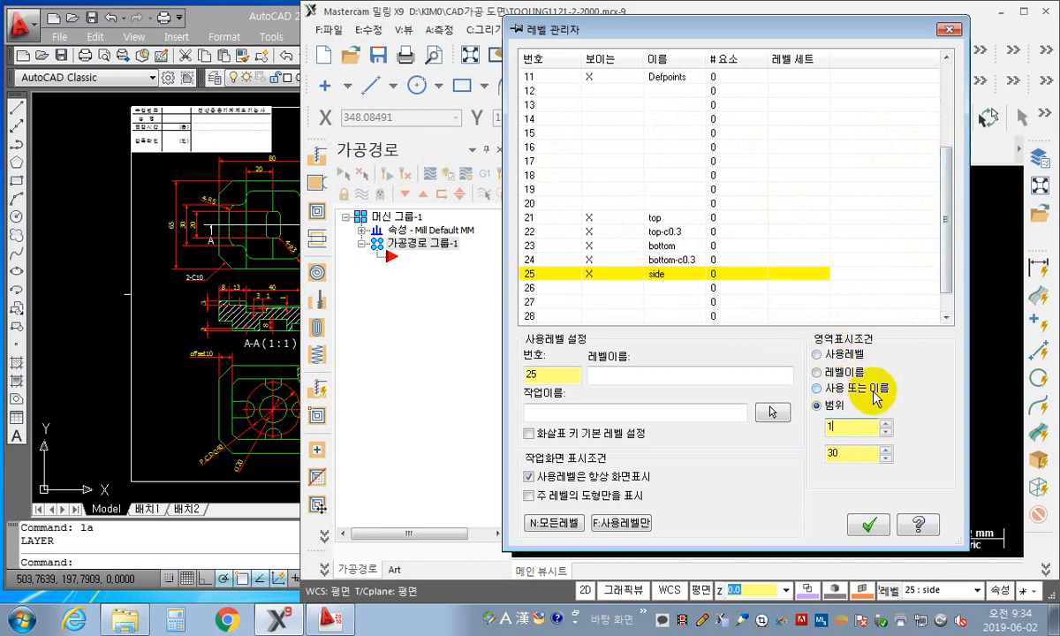
Step: Display the level list by 사용 또는 이름 and make level 5, 외형선(ISO), the active level after trying levels 2 and 4
{"action": "left_click", "coordinate": [817, 388]}
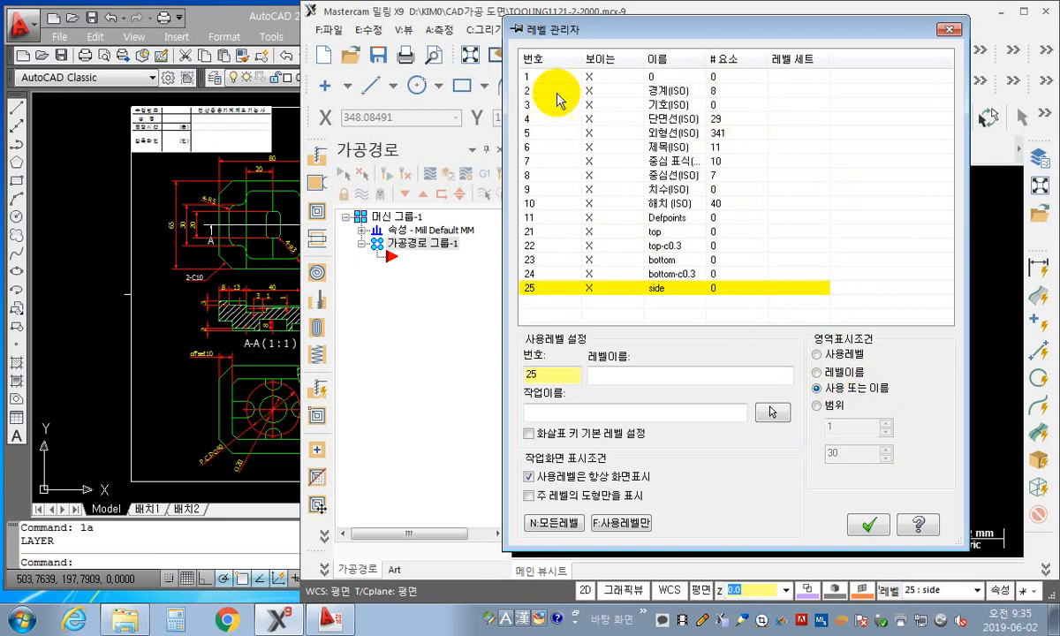
{"action": "left_click", "coordinate": [716, 91]}
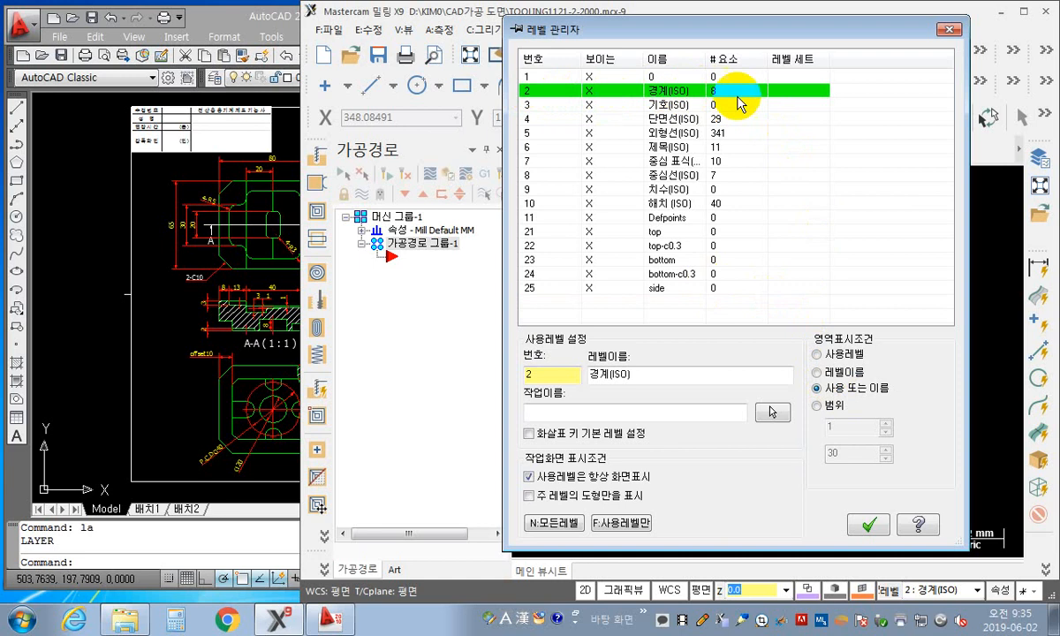
{"action": "left_click", "coordinate": [538, 91]}
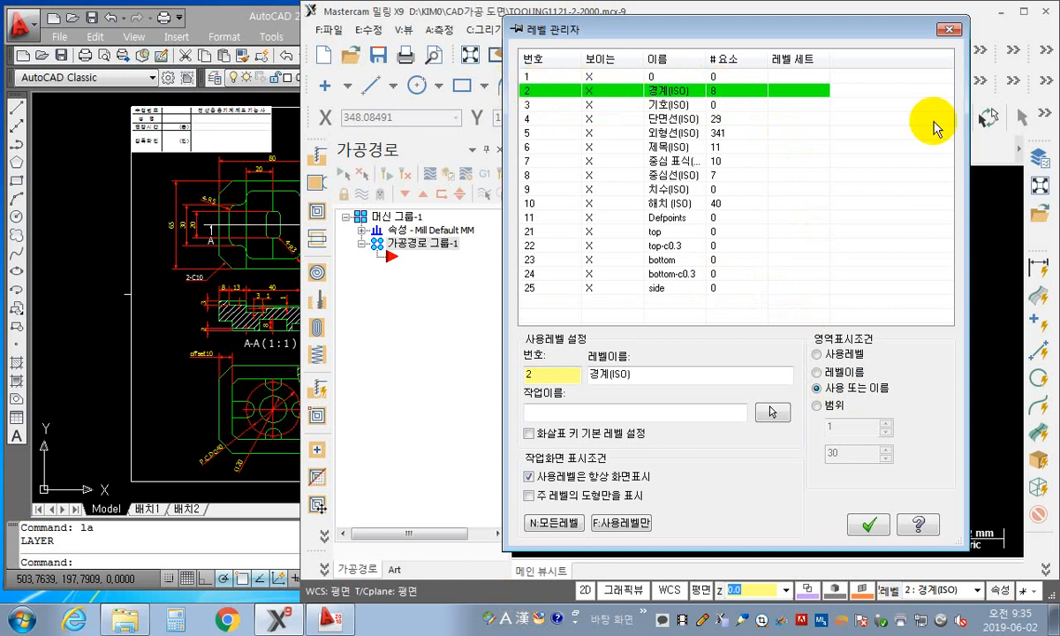
{"action": "left_click", "coordinate": [747, 119]}
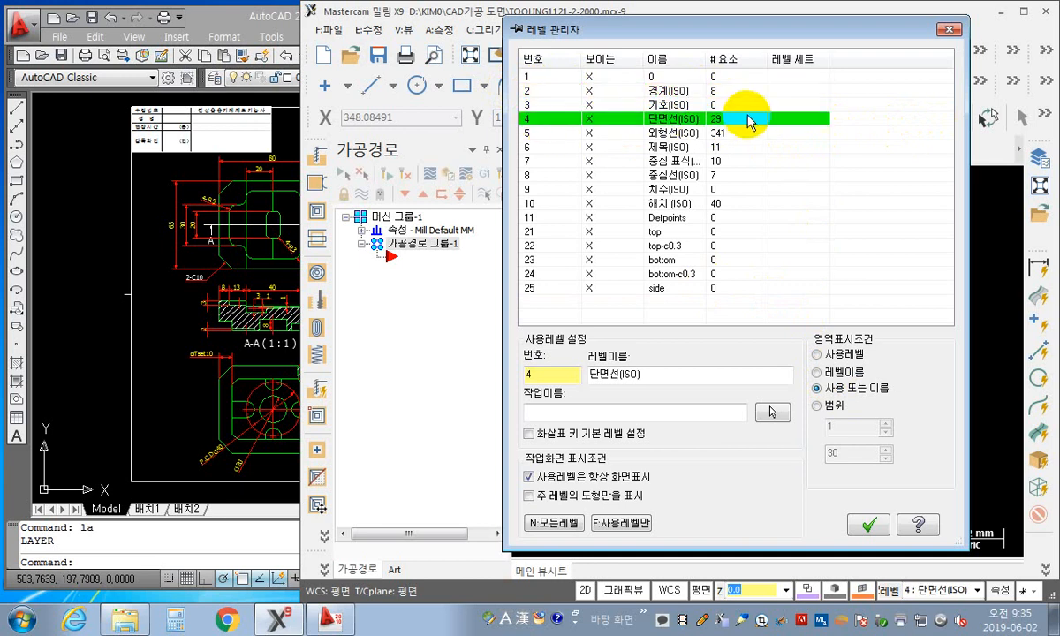
{"action": "left_click", "coordinate": [565, 132]}
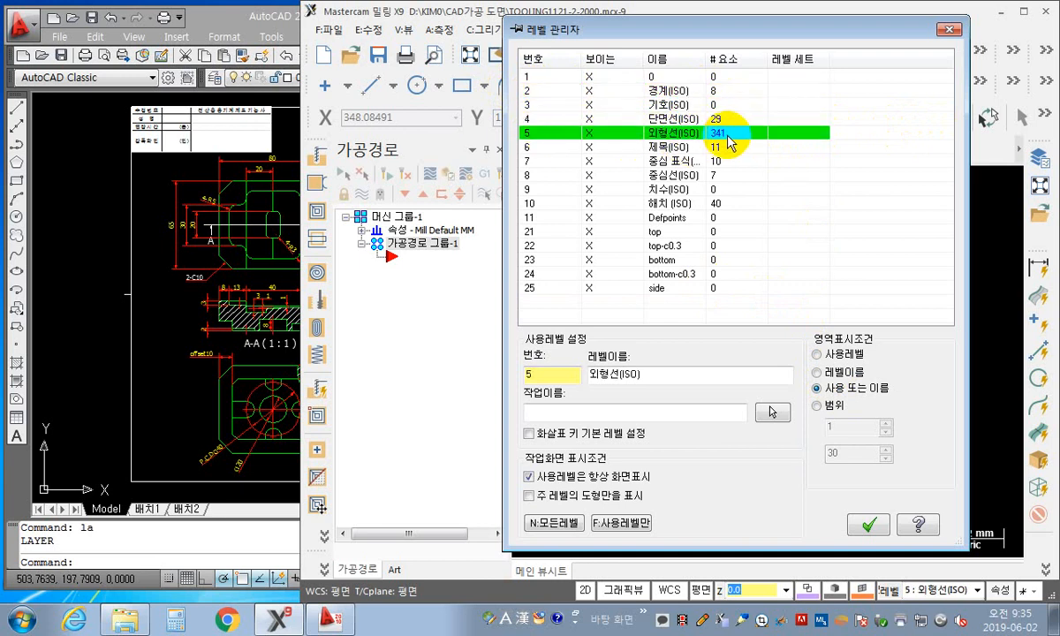
{"action": "left_click", "coordinate": [556, 135]}
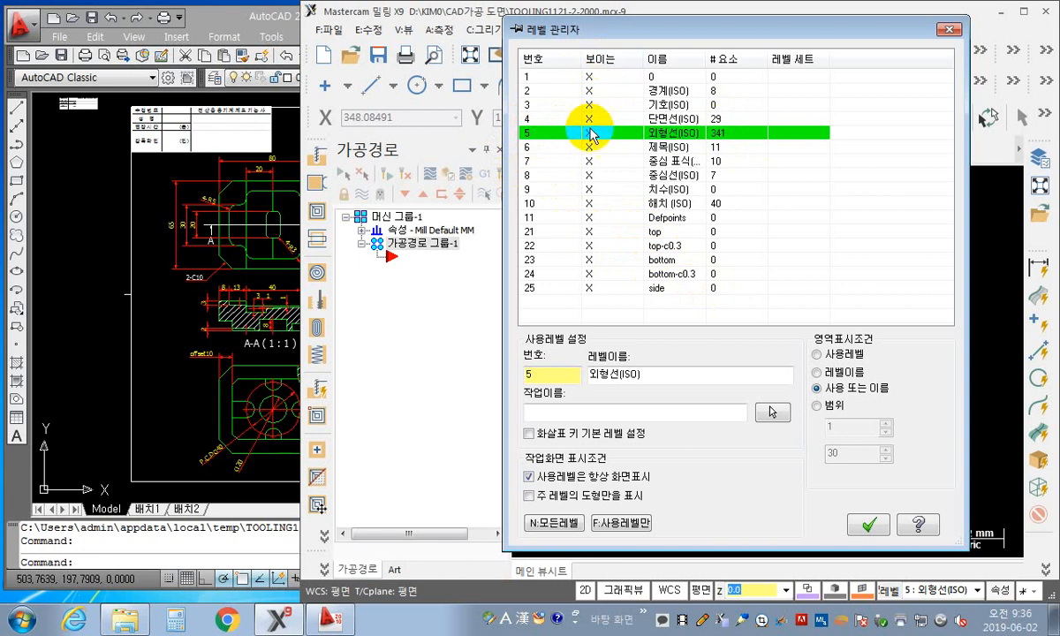
Step: Turn off the visibility of levels 21 to 25, from top to side, and keep level 5 as the active level
{"action": "left_click", "coordinate": [589, 288]}
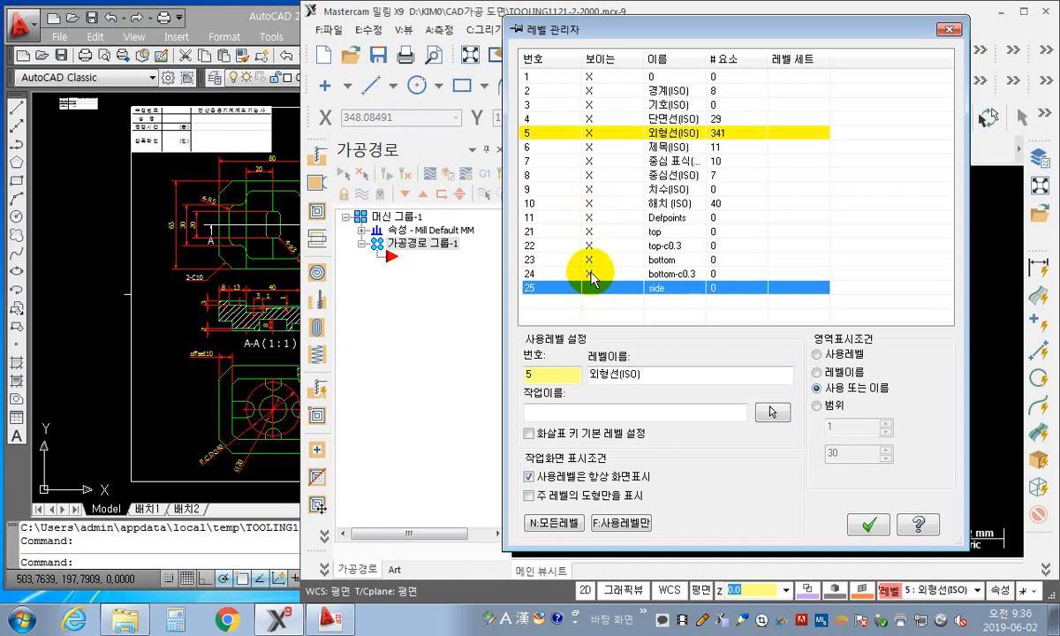
{"action": "left_click", "coordinate": [591, 274]}
{"action": "left_click", "coordinate": [593, 260]}
{"action": "left_click", "coordinate": [594, 244]}
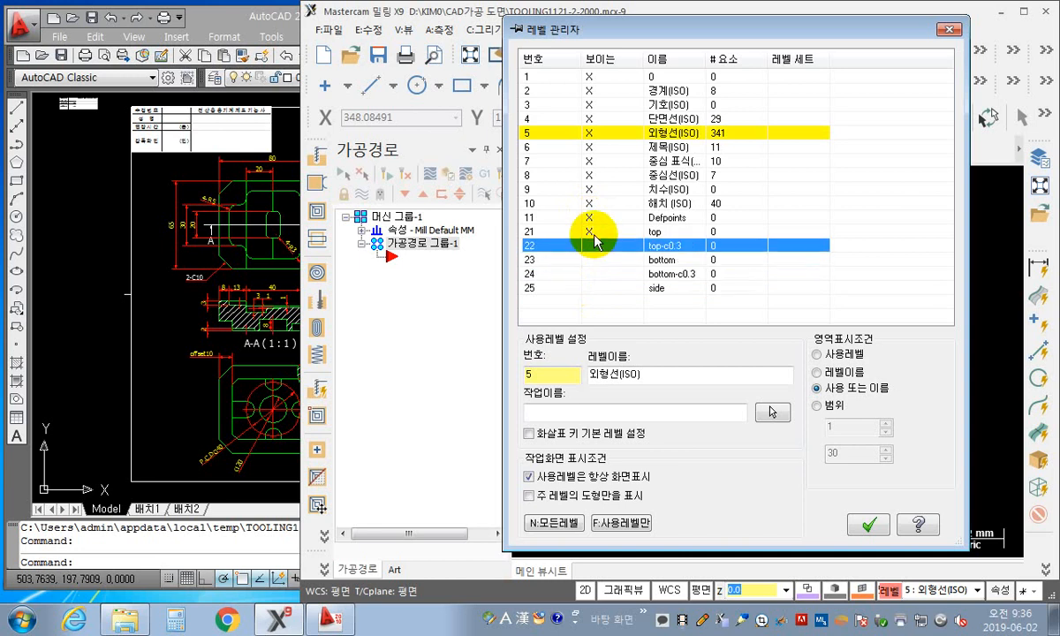
{"action": "left_click", "coordinate": [591, 231]}
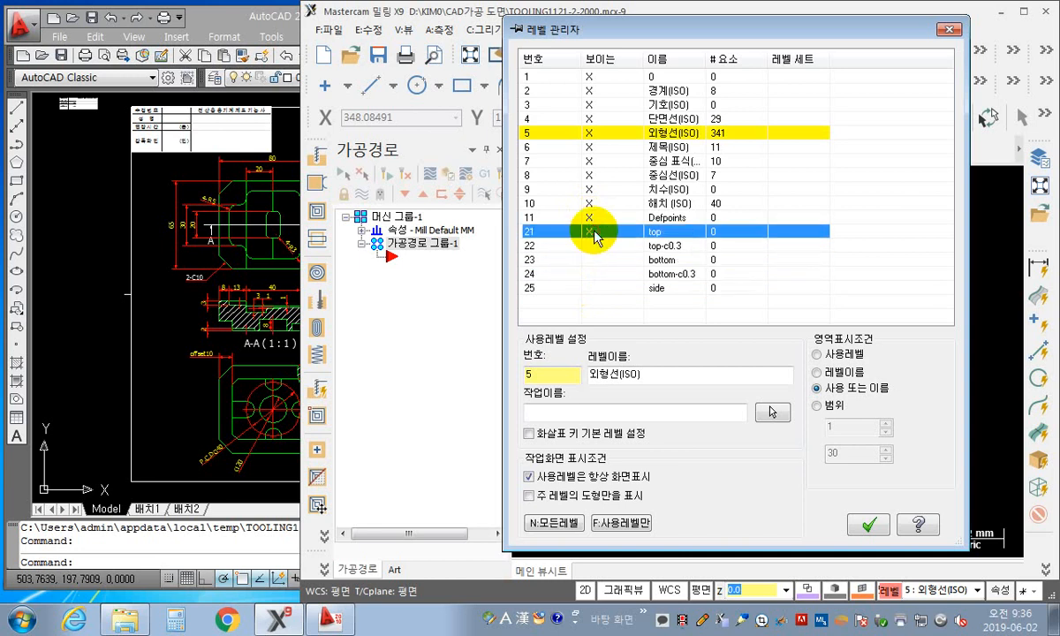
{"action": "left_click", "coordinate": [541, 134]}
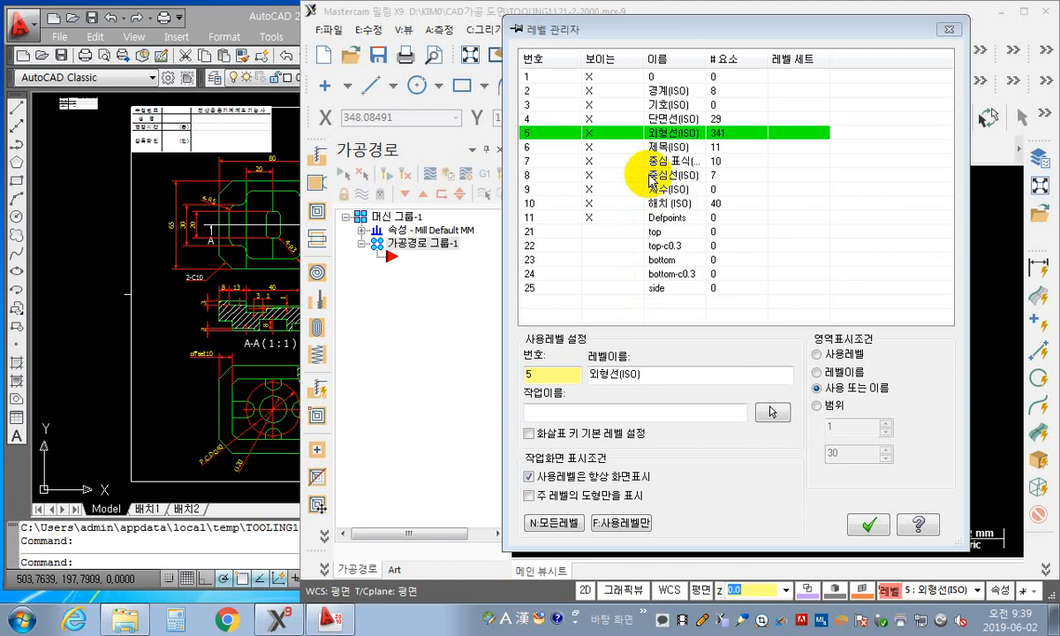
Step: Compare the part views in the AutoCAD drawing with the top, bottom and side levels in Mastercam's level list
{"action": "left_click", "coordinate": [111, 258]}
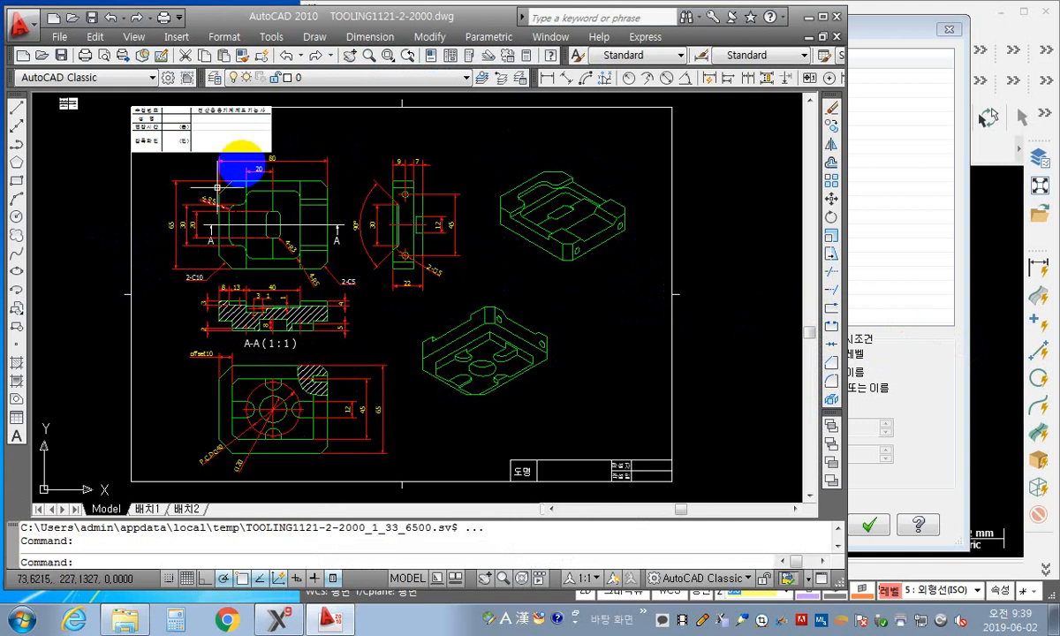
{"action": "left_click", "coordinate": [941, 453]}
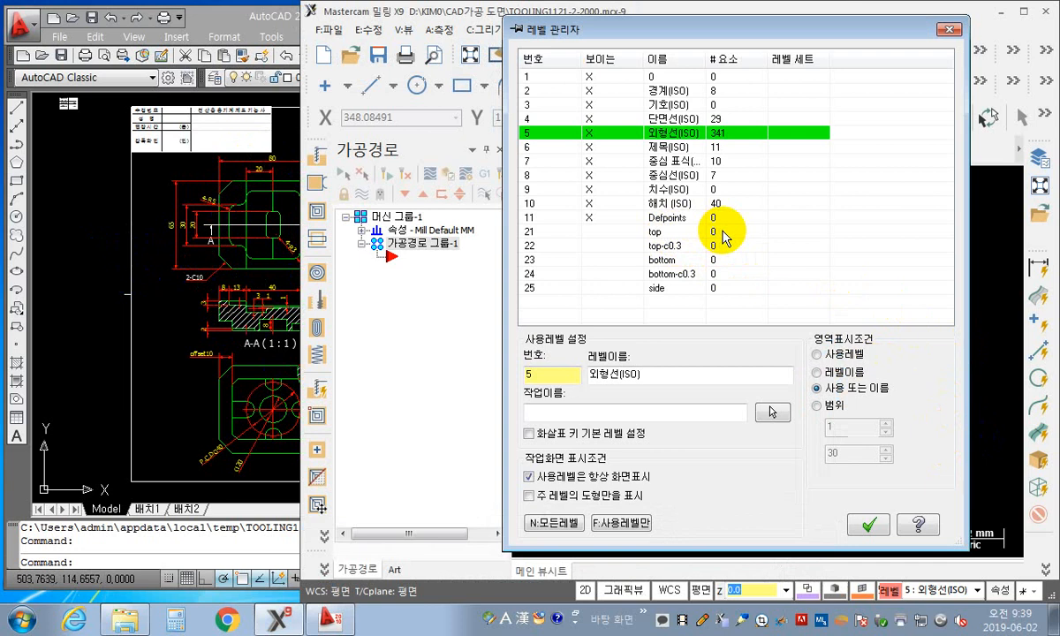
{"action": "left_click", "coordinate": [167, 441]}
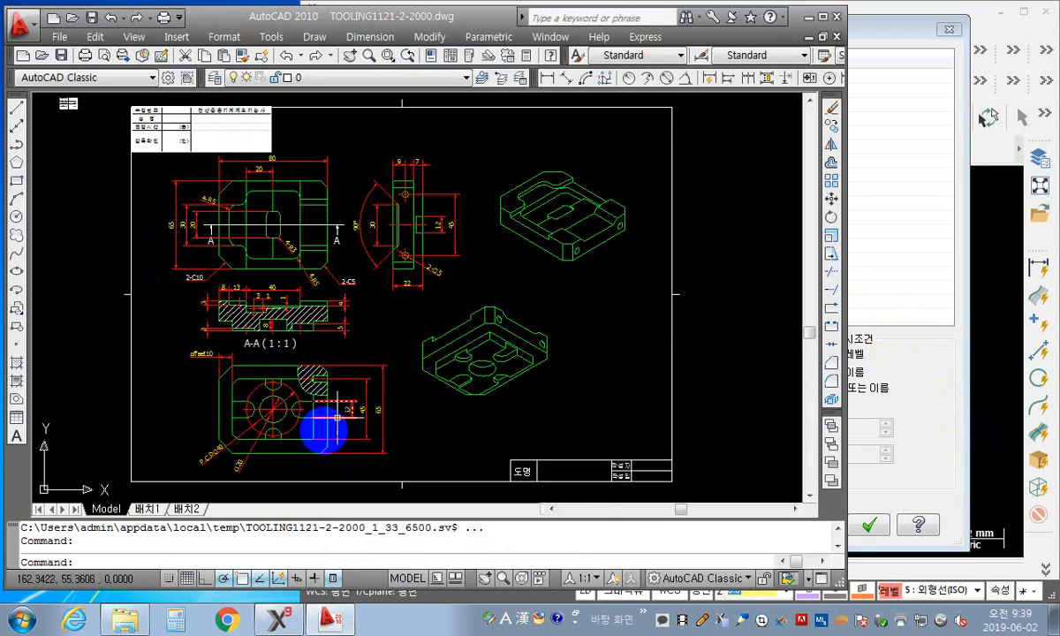
{"action": "left_click", "coordinate": [919, 376]}
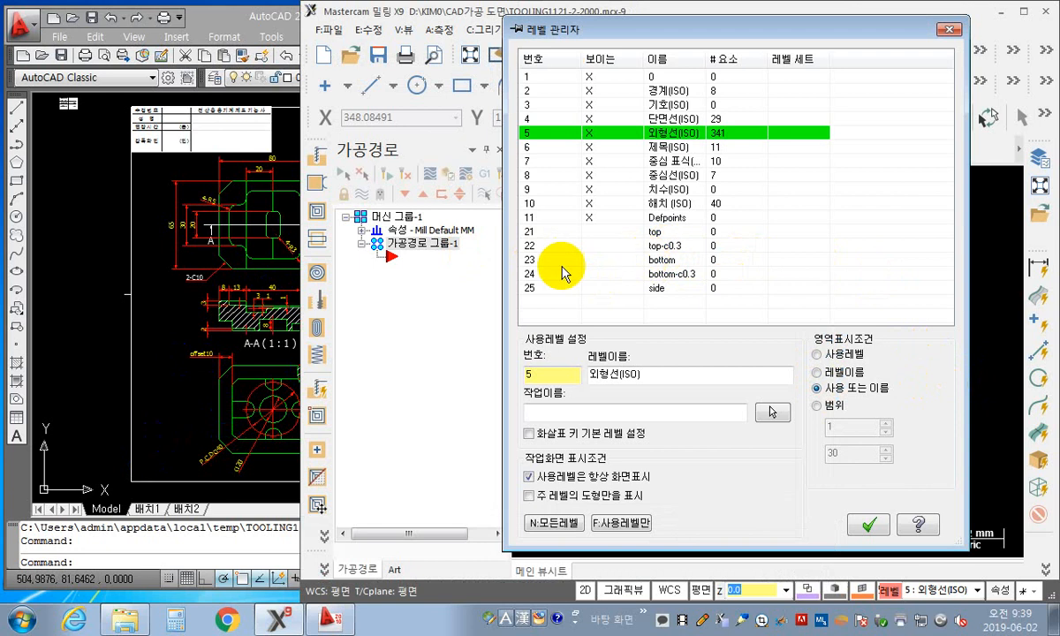
{"action": "left_click", "coordinate": [186, 344]}
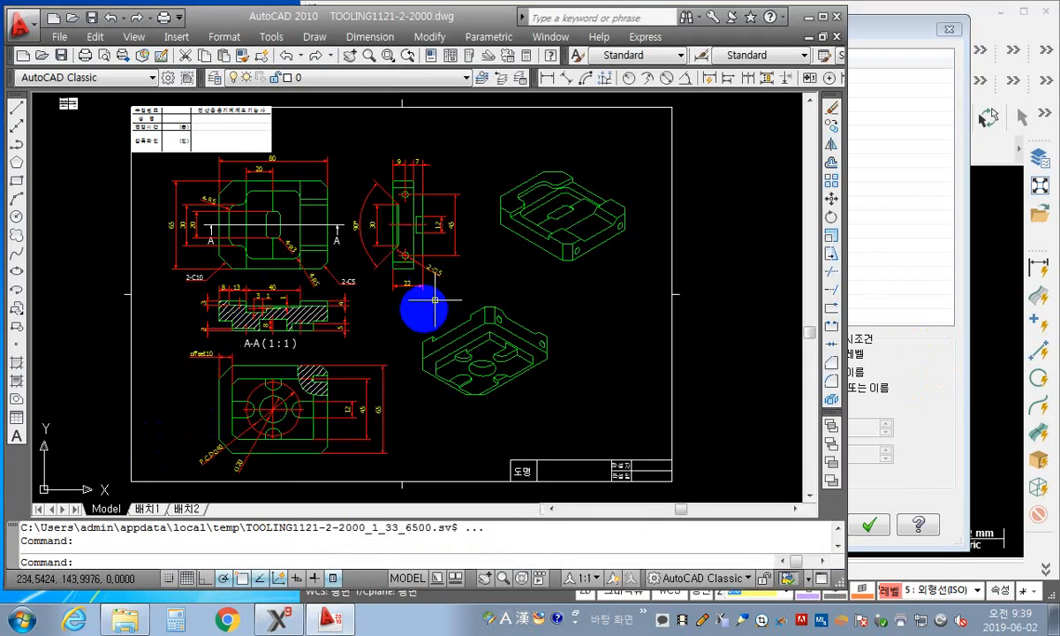
{"action": "left_click", "coordinate": [938, 386]}
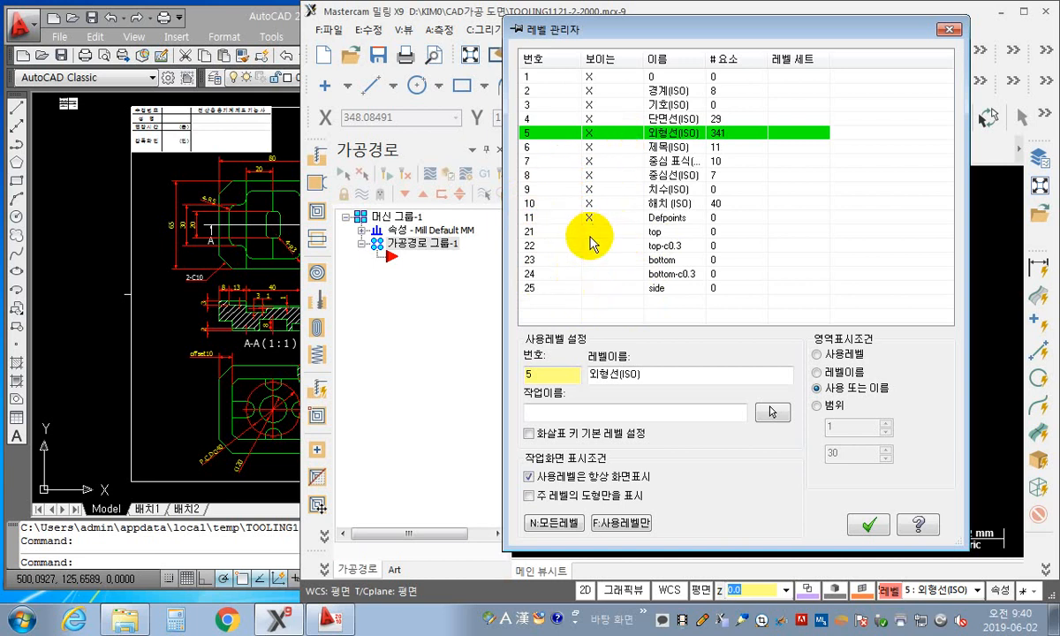
Step: Accept the level settings and maximize the Mastercam window
{"action": "left_click", "coordinate": [865, 521]}
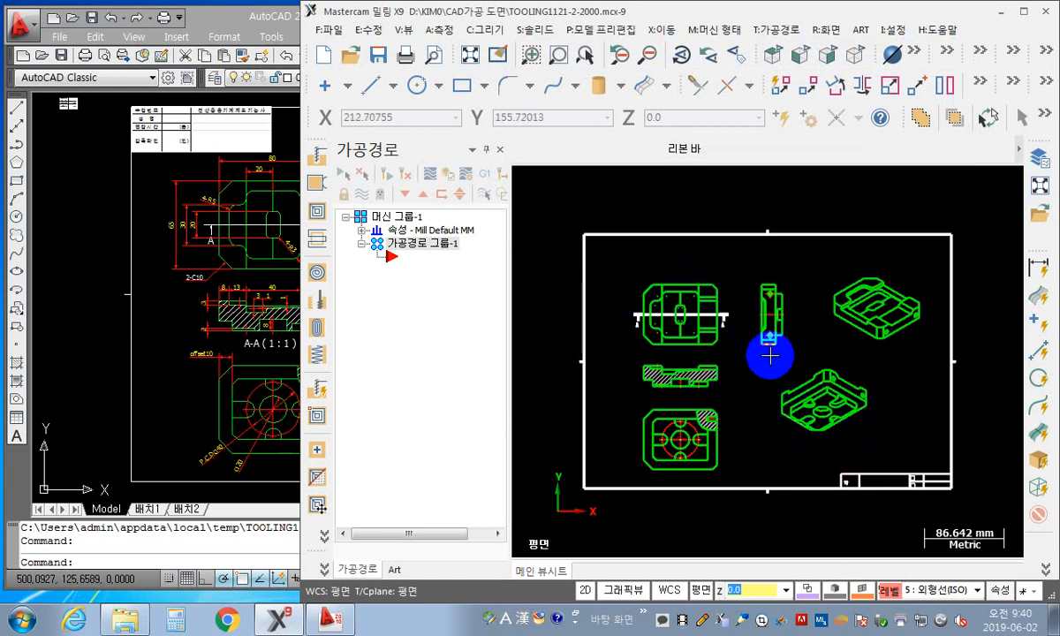
{"action": "scroll", "coordinate": [732, 354], "scroll_direction": "up", "scroll_amount": 1}
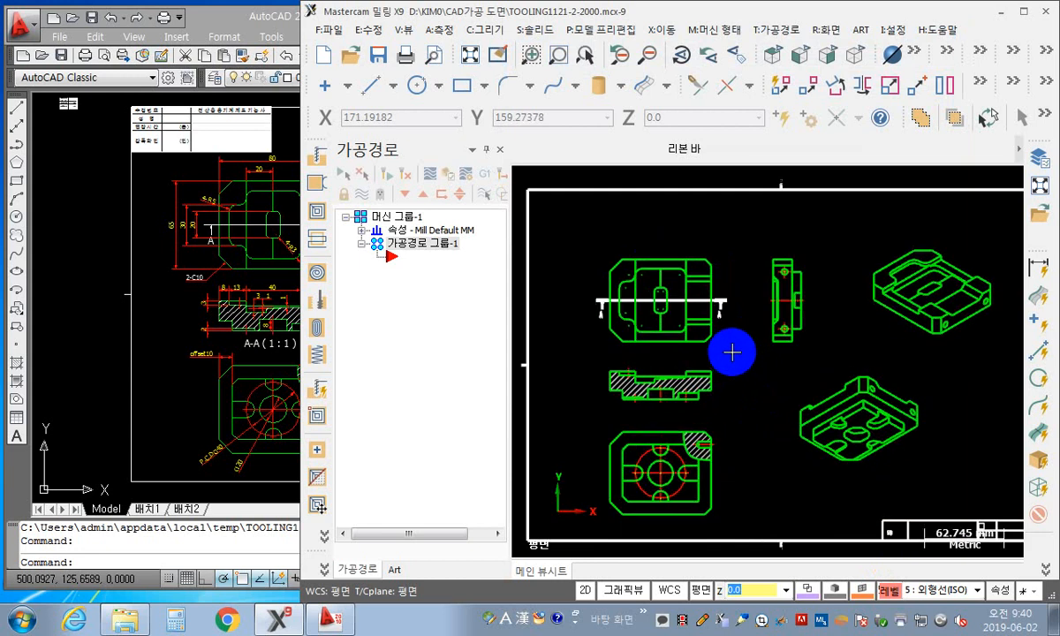
{"action": "left_click", "coordinate": [1024, 15]}
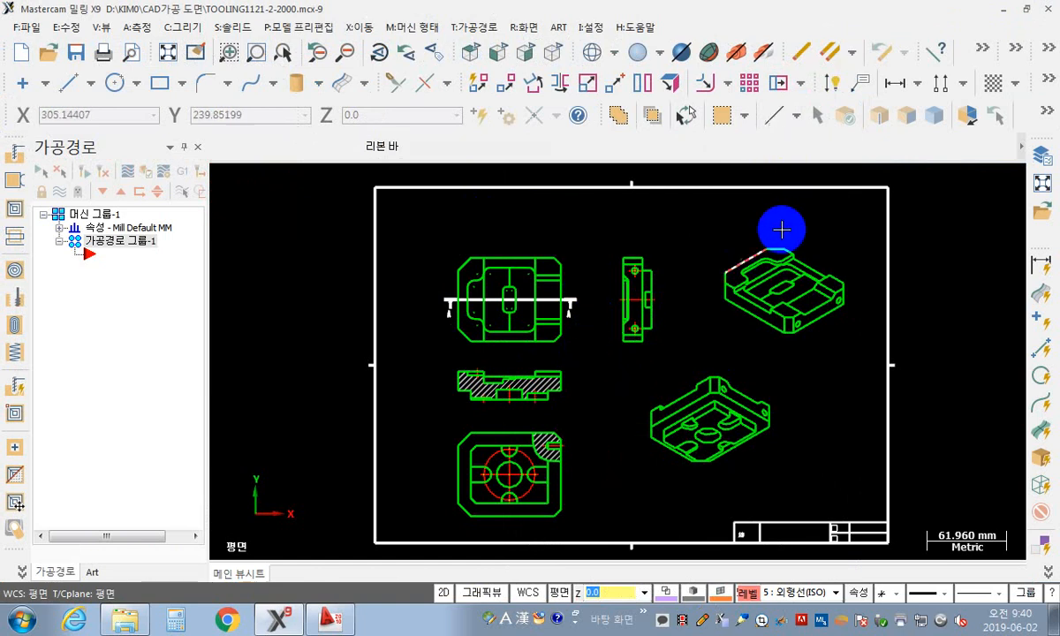
Step: Open the level manager beside the drawing and turn off the visibility of level 2, 경계(ISO)
{"action": "middle_click_drag", "start_coordinate": [601, 406], "coordinate": [594, 392]}
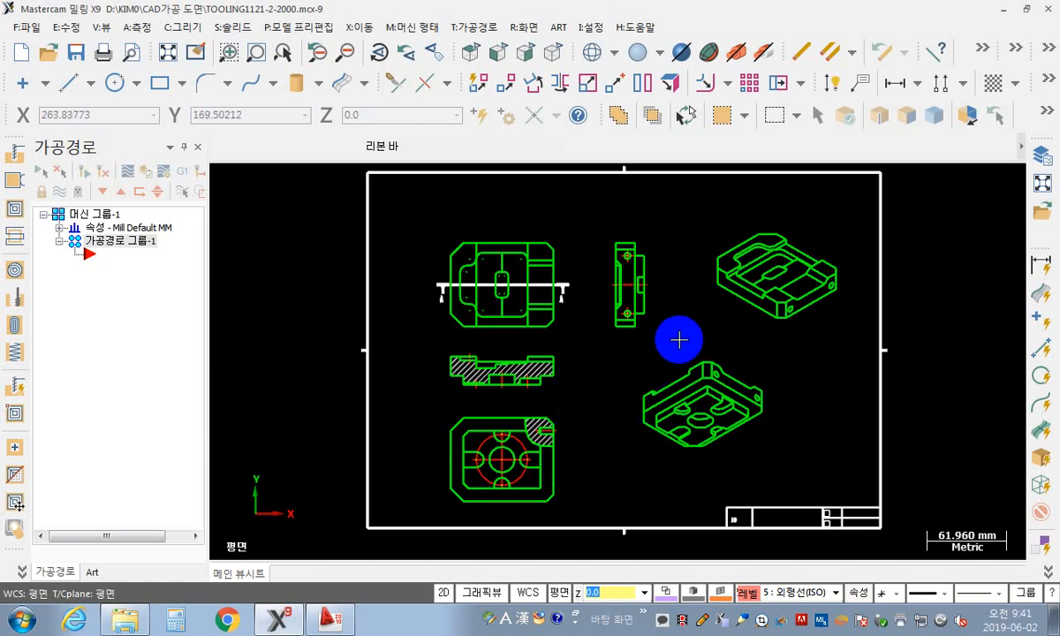
{"action": "left_click", "coordinate": [747, 593]}
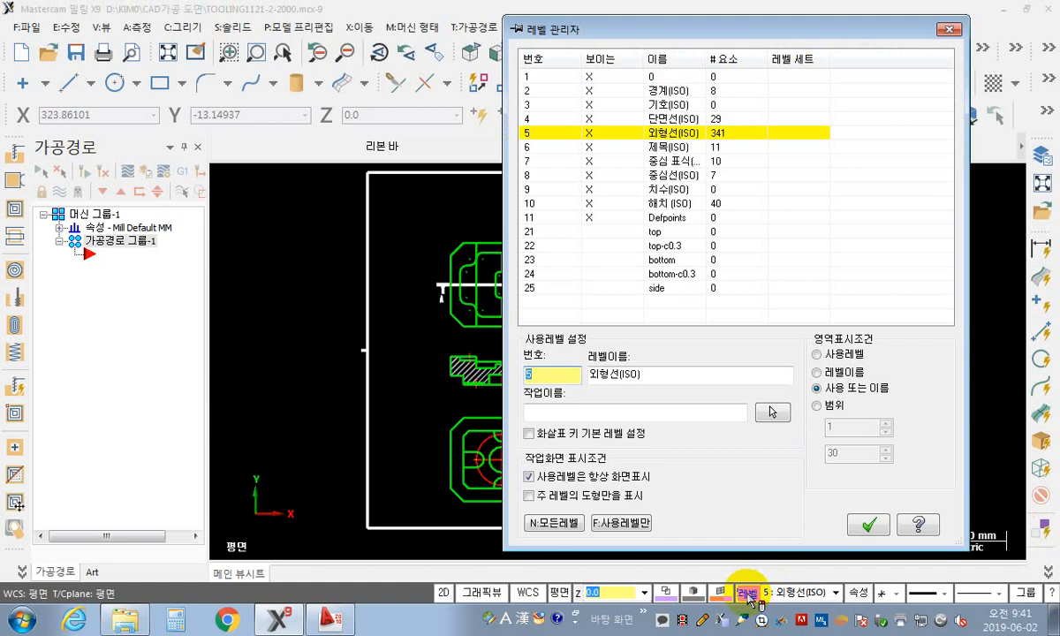
{"action": "left_click", "coordinate": [544, 136]}
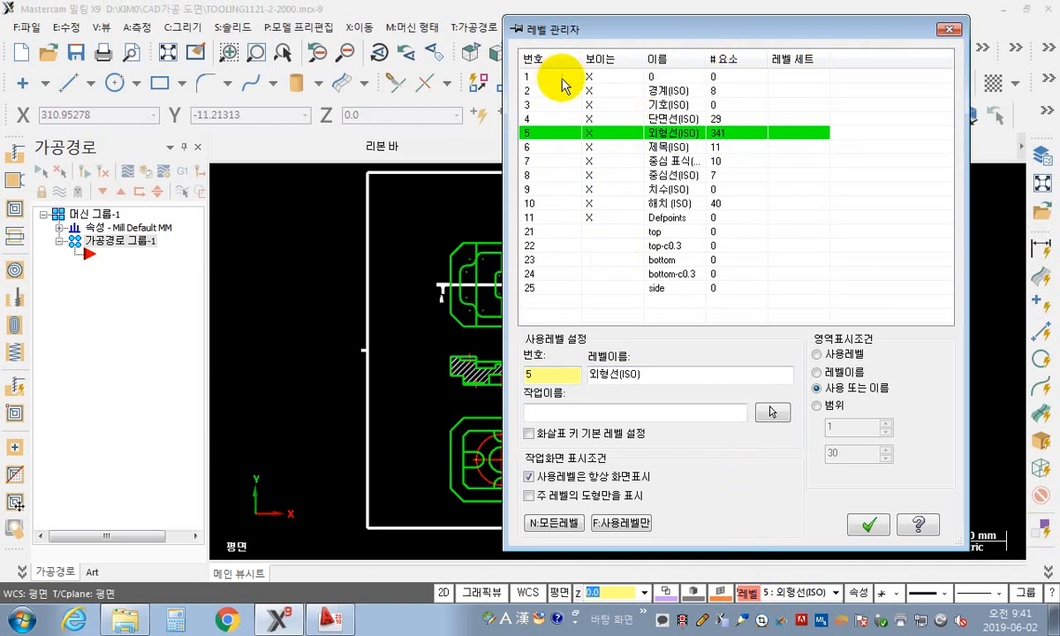
{"action": "mouse_move", "coordinate": [592, 40]}
{"action": "left_mouse_down"}
{"action": "mouse_move", "coordinate": [217, 44]}
{"action": "mouse_move", "coordinate": [124, 55]}
{"action": "mouse_move", "coordinate": [100, 75]}
{"action": "left_mouse_up"}
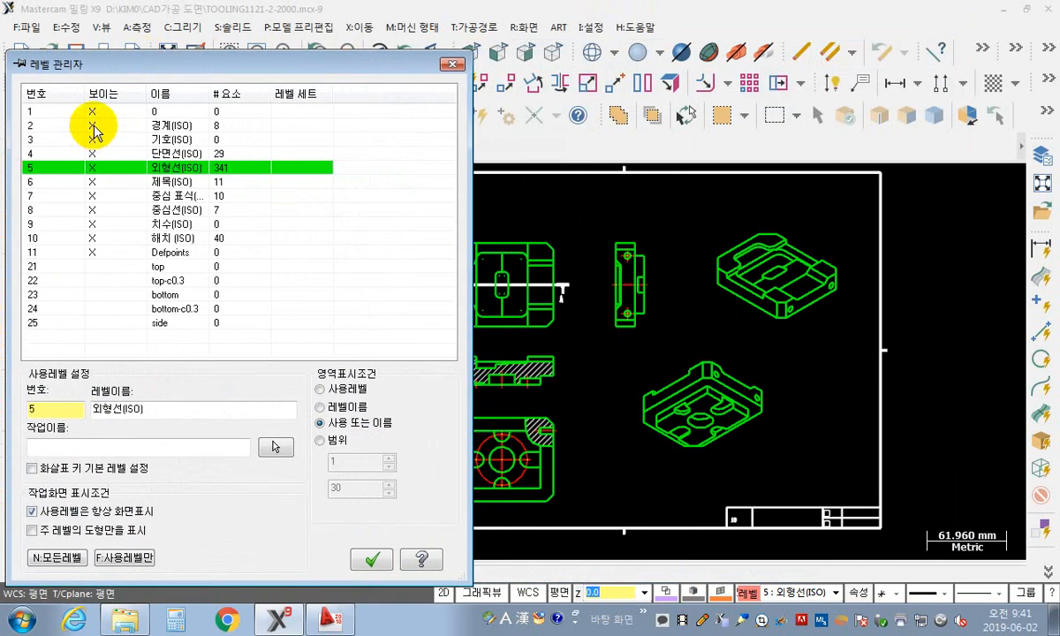
{"action": "left_click", "coordinate": [94, 126]}
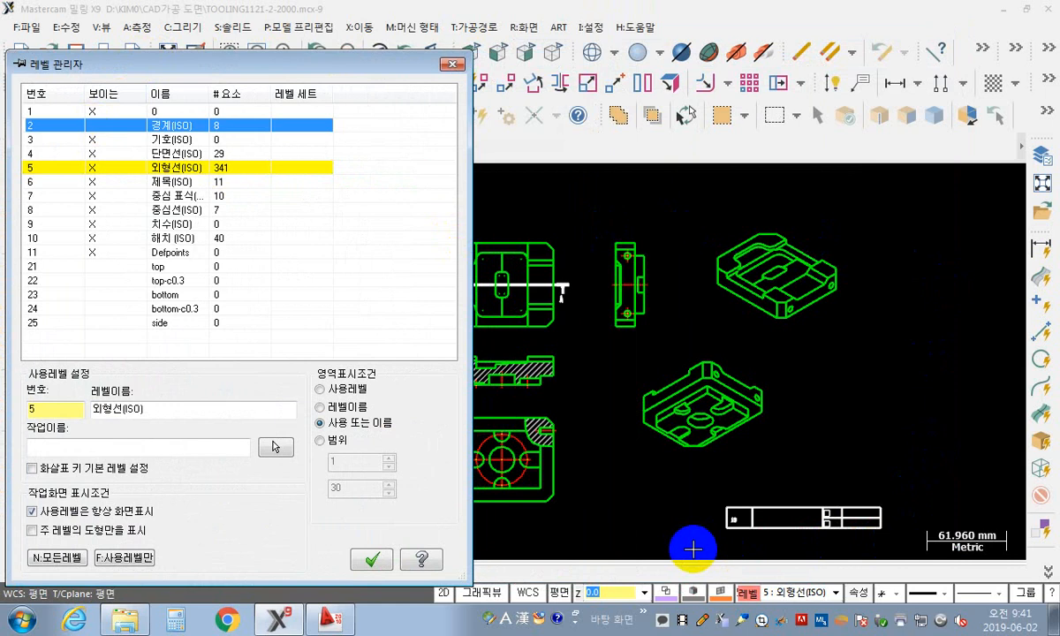
{"action": "left_click", "coordinate": [93, 126]}
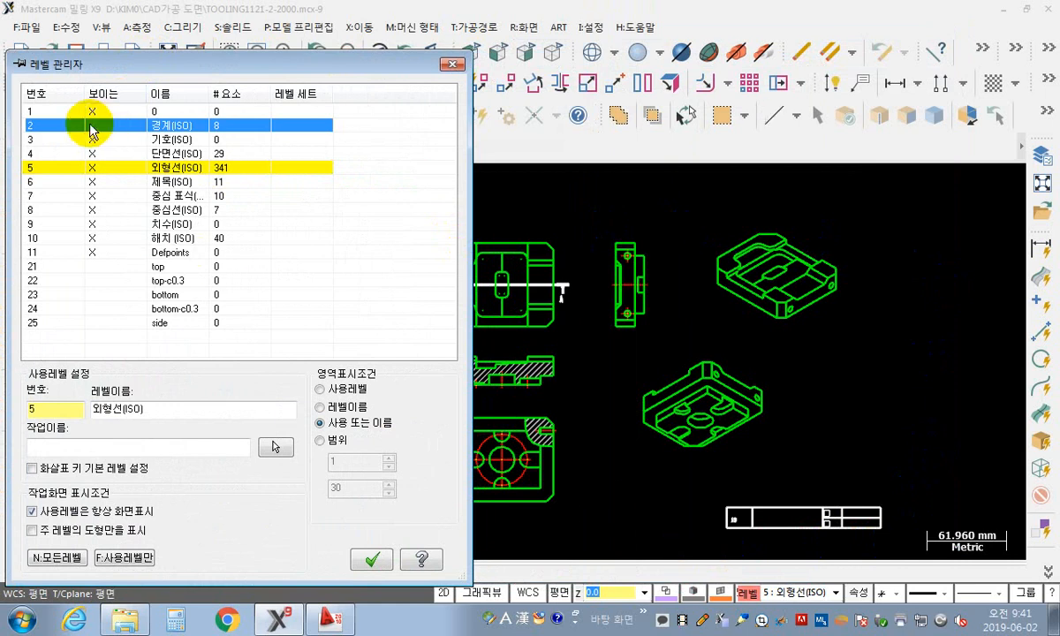
{"action": "left_click", "coordinate": [93, 127]}
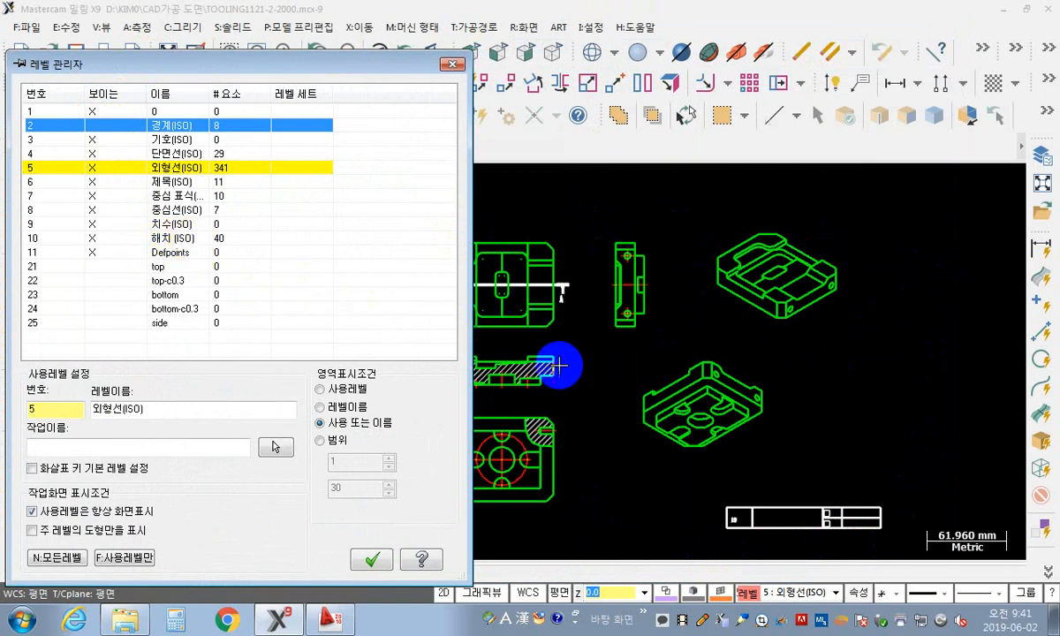
Step: Turn off the visibility of levels 10, 8, 7, 6 and 4, from 해치(ISO) to 단면선(ISO)
{"action": "left_click", "coordinate": [92, 251]}
{"action": "left_click", "coordinate": [92, 238]}
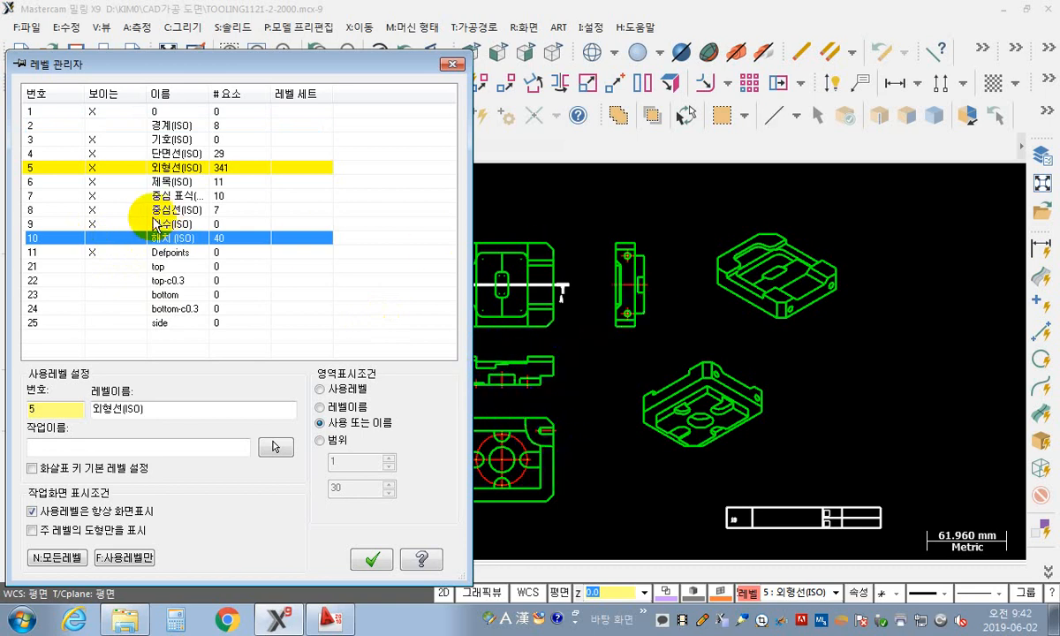
{"action": "left_click", "coordinate": [93, 210]}
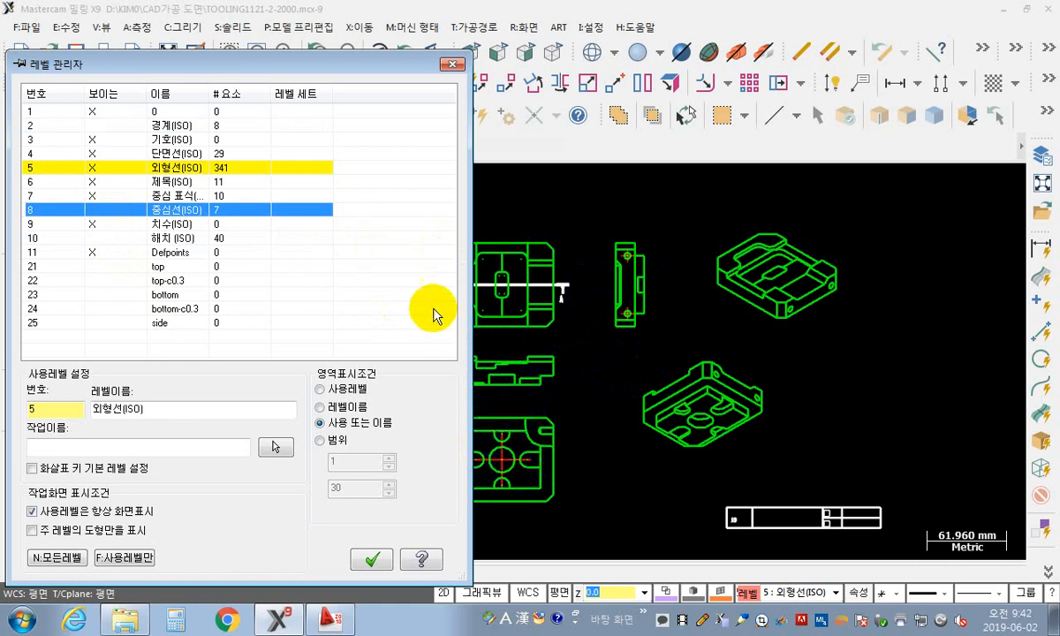
{"action": "left_click", "coordinate": [91, 195]}
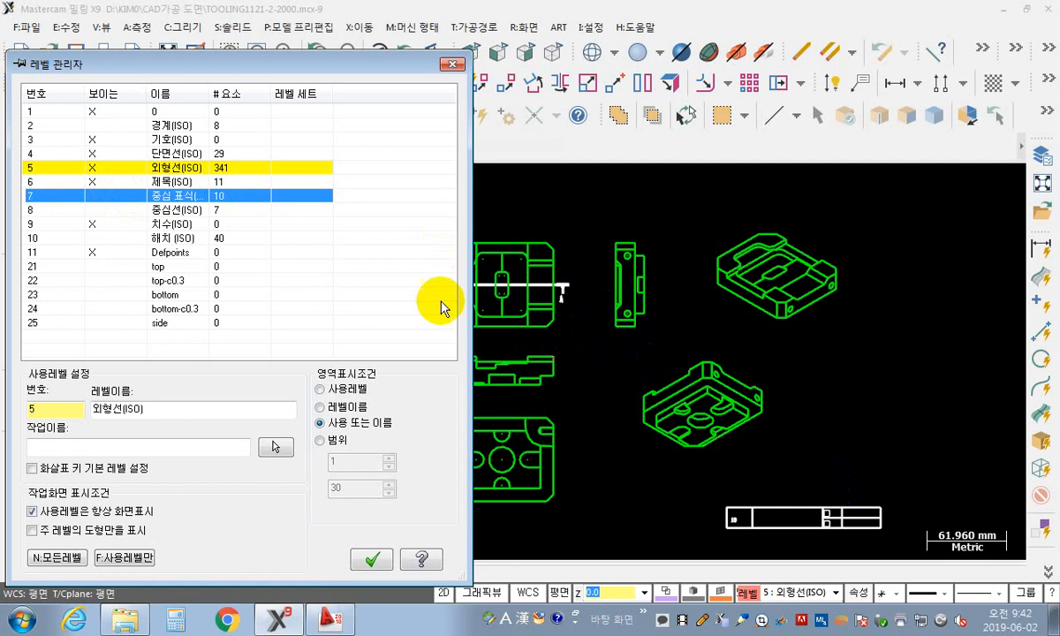
{"action": "left_click", "coordinate": [94, 182]}
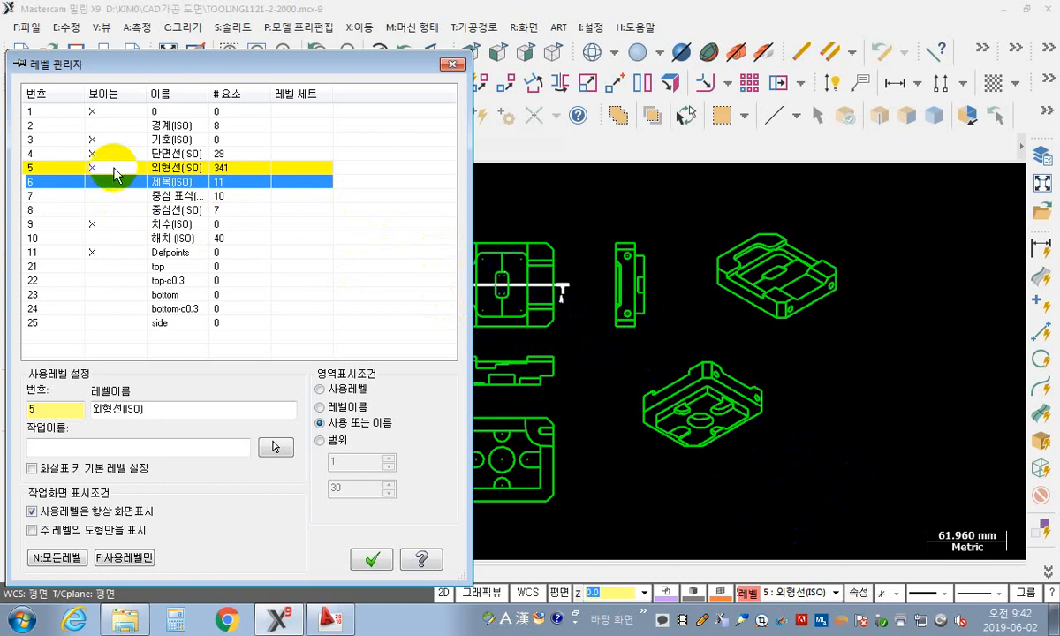
{"action": "left_click", "coordinate": [92, 154]}
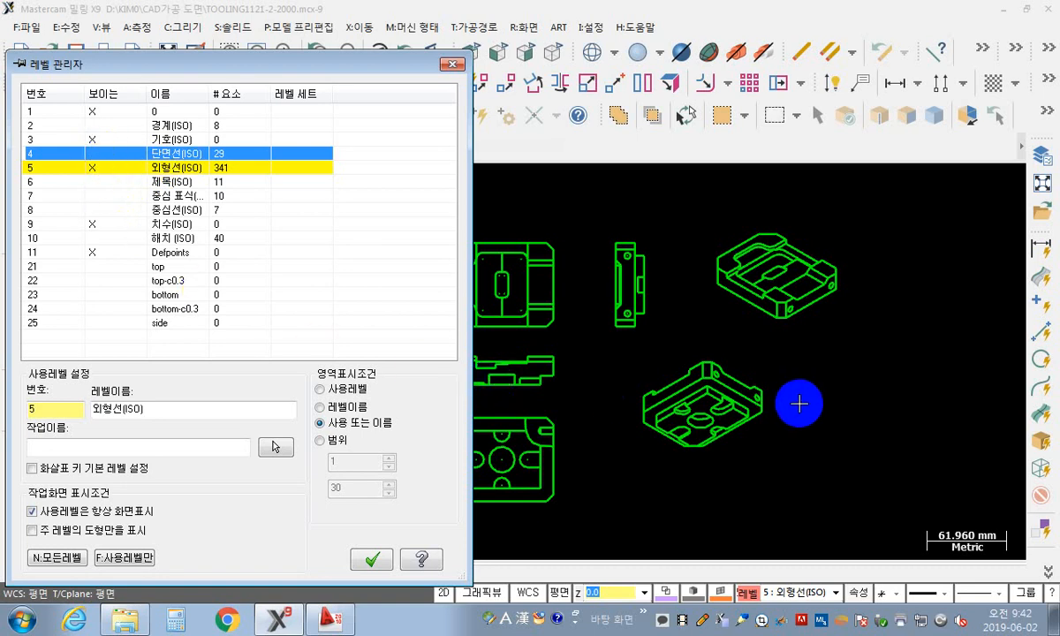
Step: Try level 4, 단면선(ISO), as the active level, then reactivate level 5, 외형선(ISO), and hide level 4
{"action": "left_click", "coordinate": [45, 154]}
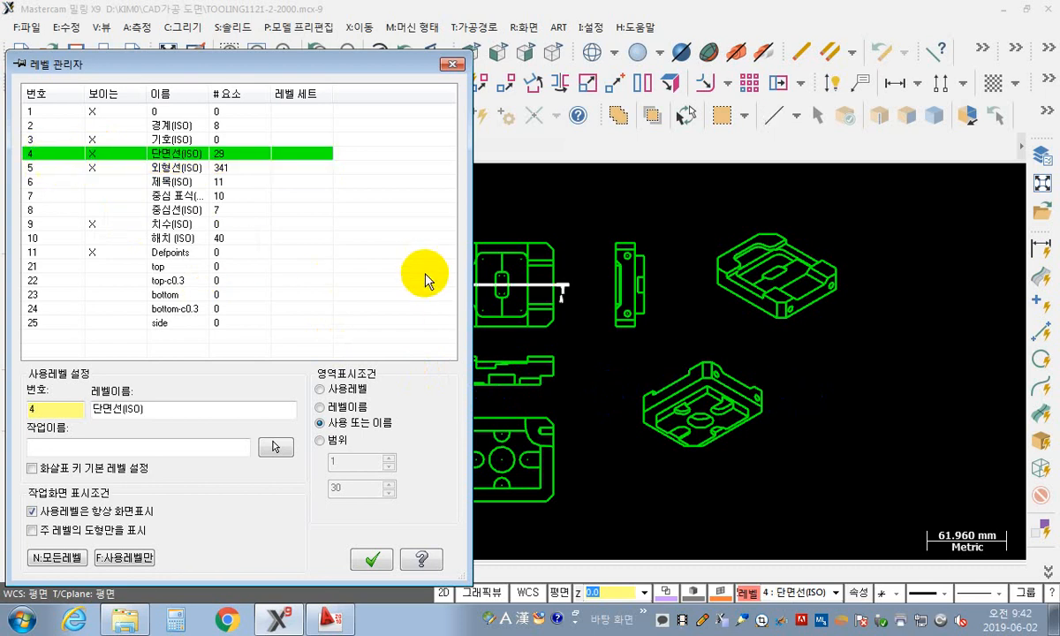
{"action": "left_click", "coordinate": [47, 168]}
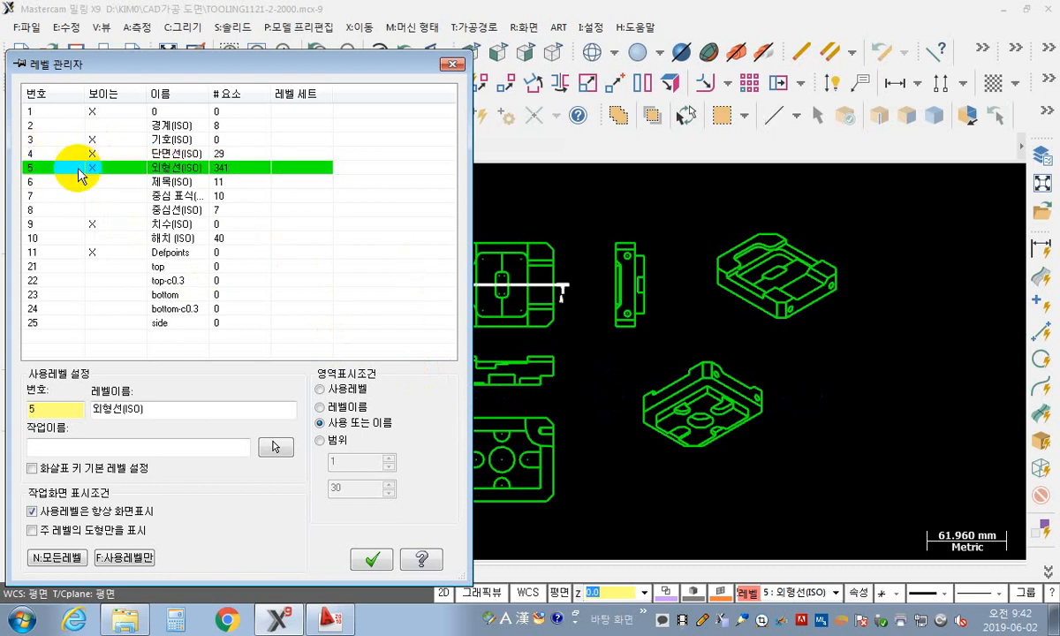
{"action": "left_click", "coordinate": [92, 153]}
{"action": "left_click", "coordinate": [46, 168]}
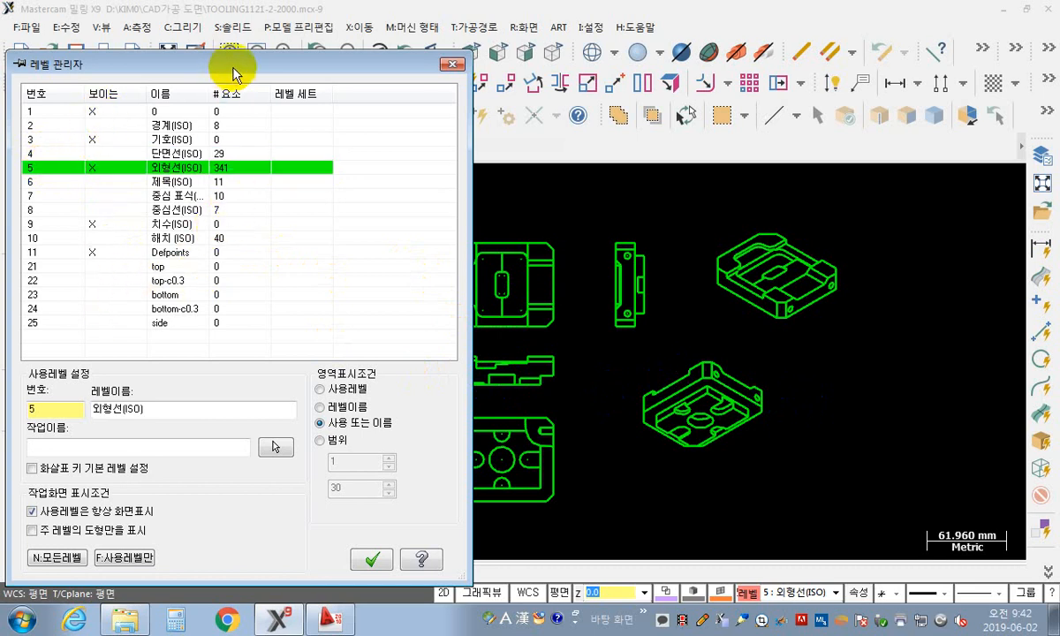
{"action": "left_click_drag", "start_coordinate": [233, 68], "coordinate": [272, 41]}
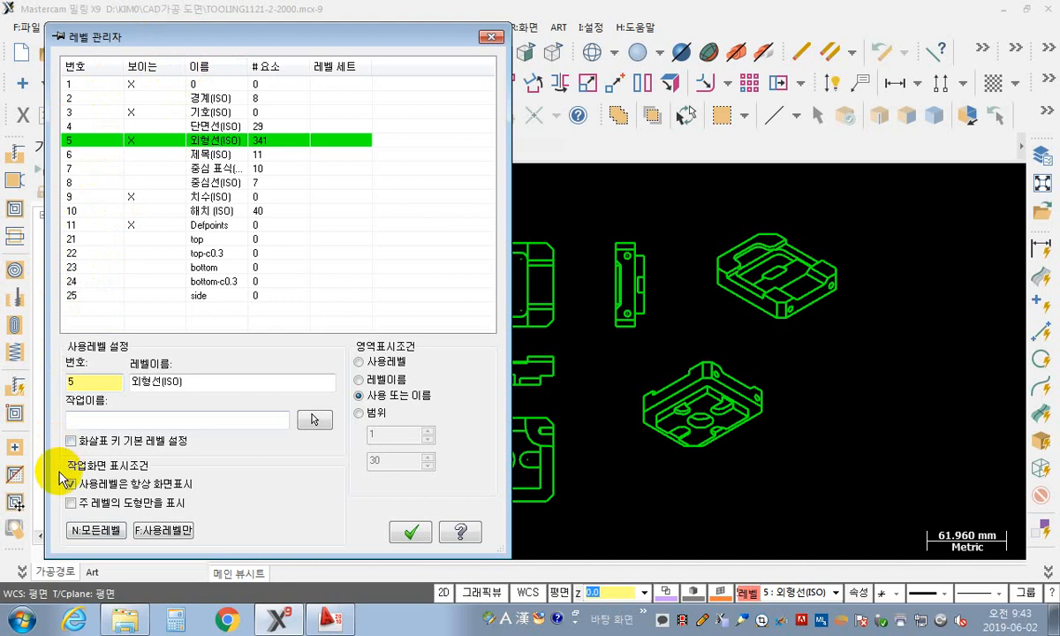
Step: Switch the display between all levels and only the active level 5, ending with all levels shown
{"action": "left_click", "coordinate": [106, 532]}
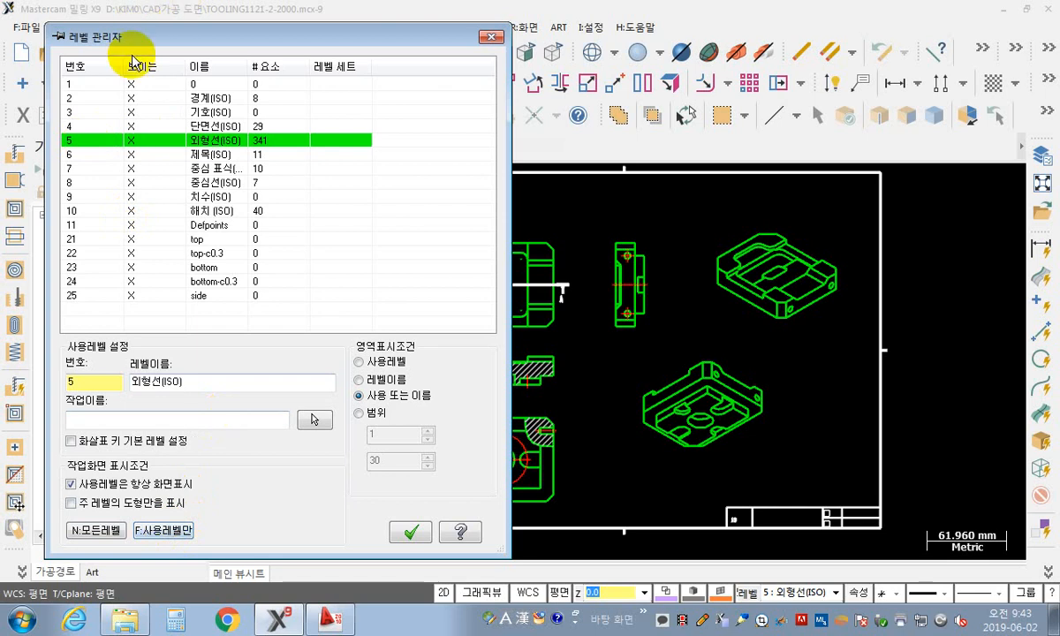
{"action": "left_click", "coordinate": [181, 535]}
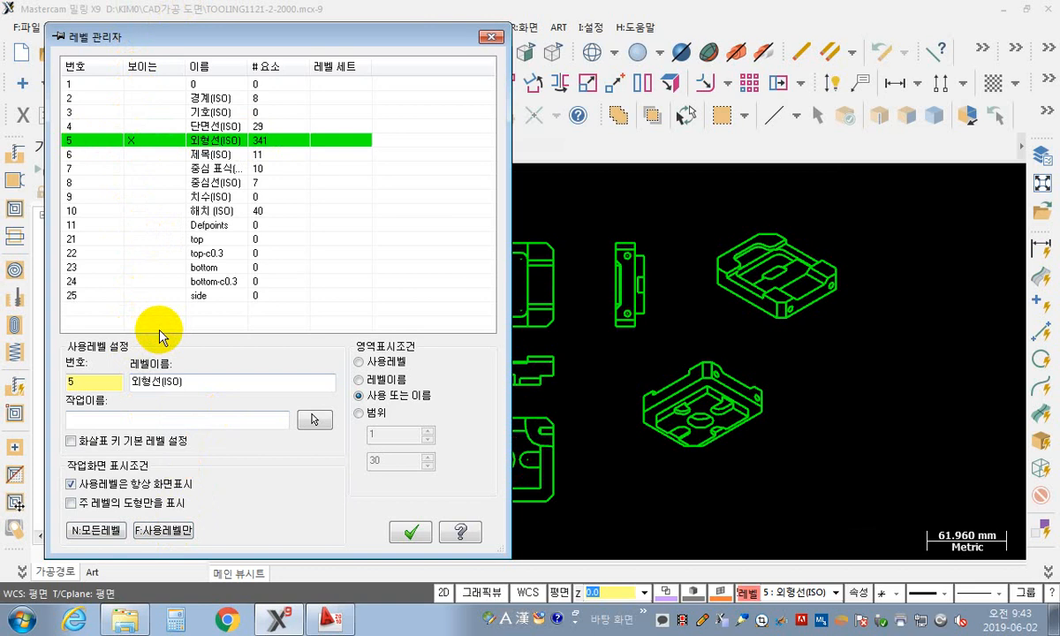
{"action": "left_click", "coordinate": [95, 531]}
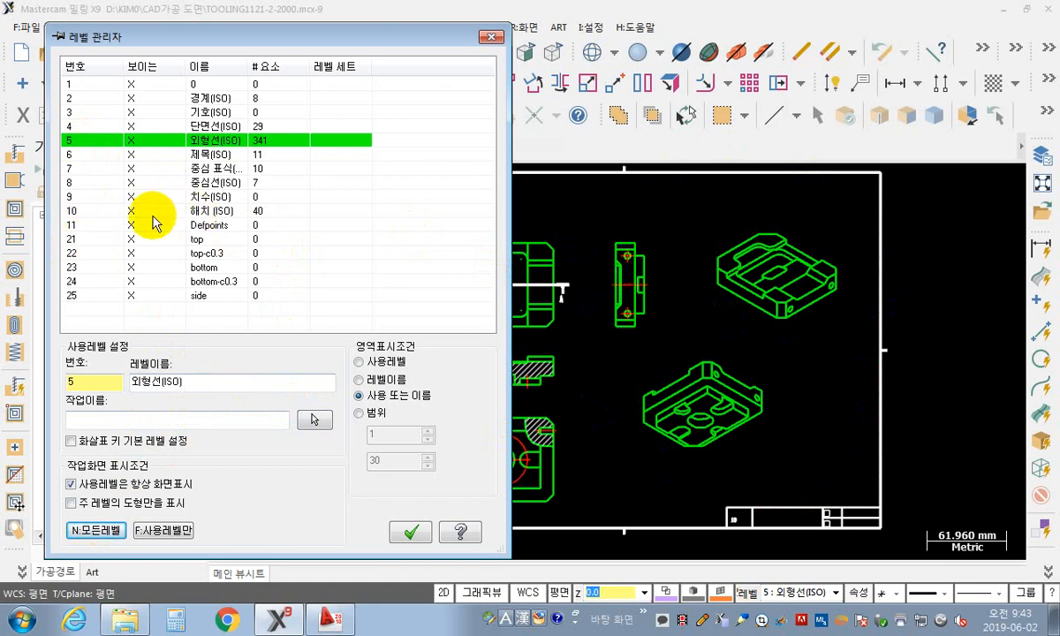
Step: Make level 10, 해치(ISO), the active level and display only that level in the graphics area
{"action": "left_click", "coordinate": [77, 211]}
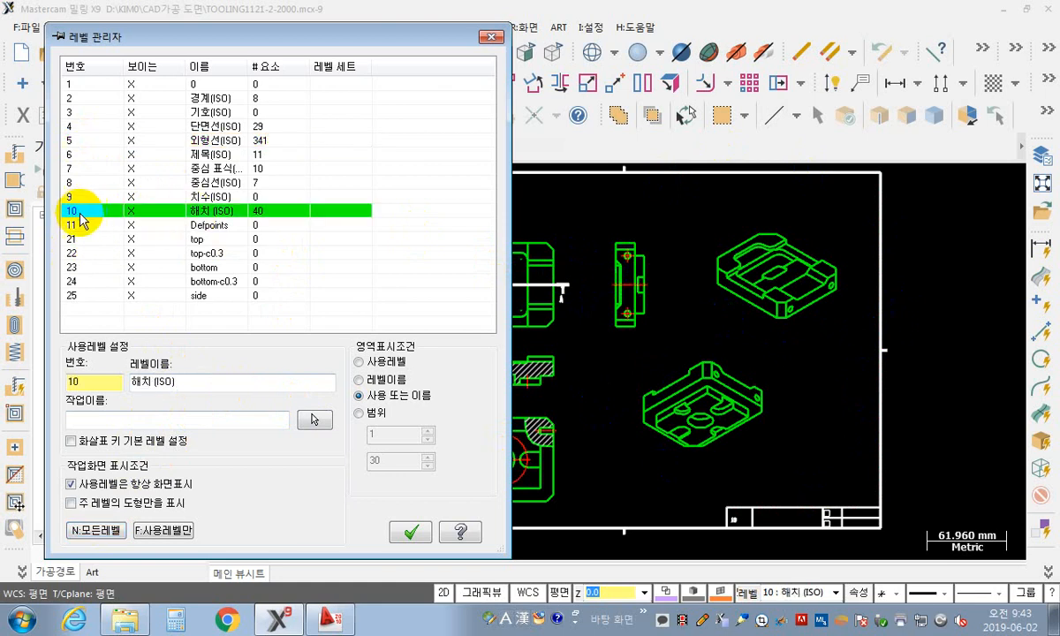
{"action": "left_click", "coordinate": [231, 214]}
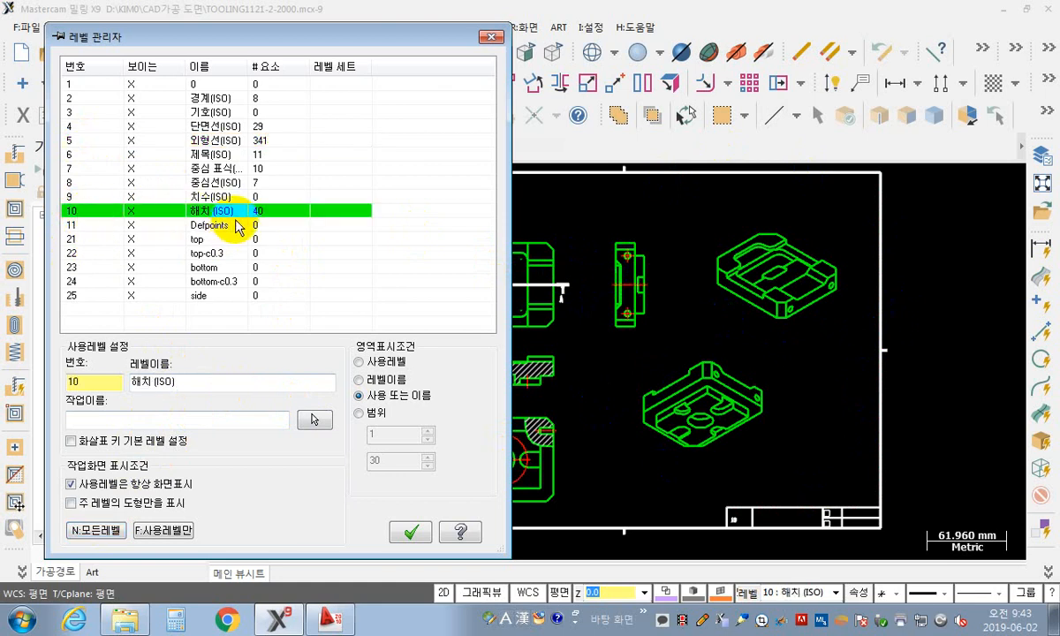
{"action": "left_click", "coordinate": [176, 531]}
{"action": "left_click_drag", "start_coordinate": [354, 38], "coordinate": [187, 35]}
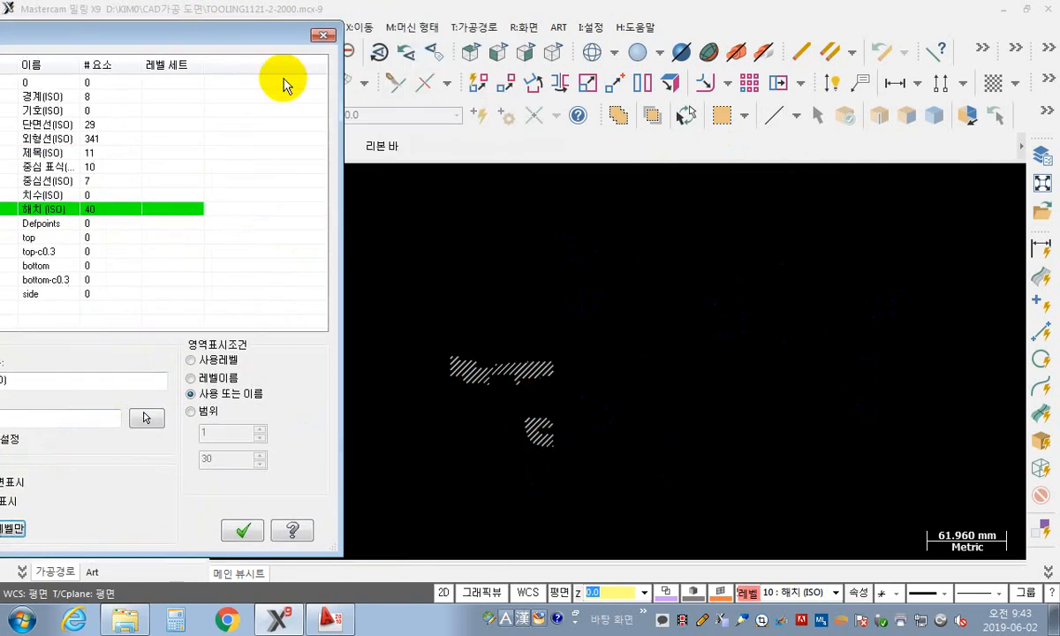
{"action": "left_click_drag", "start_coordinate": [274, 40], "coordinate": [403, 13]}
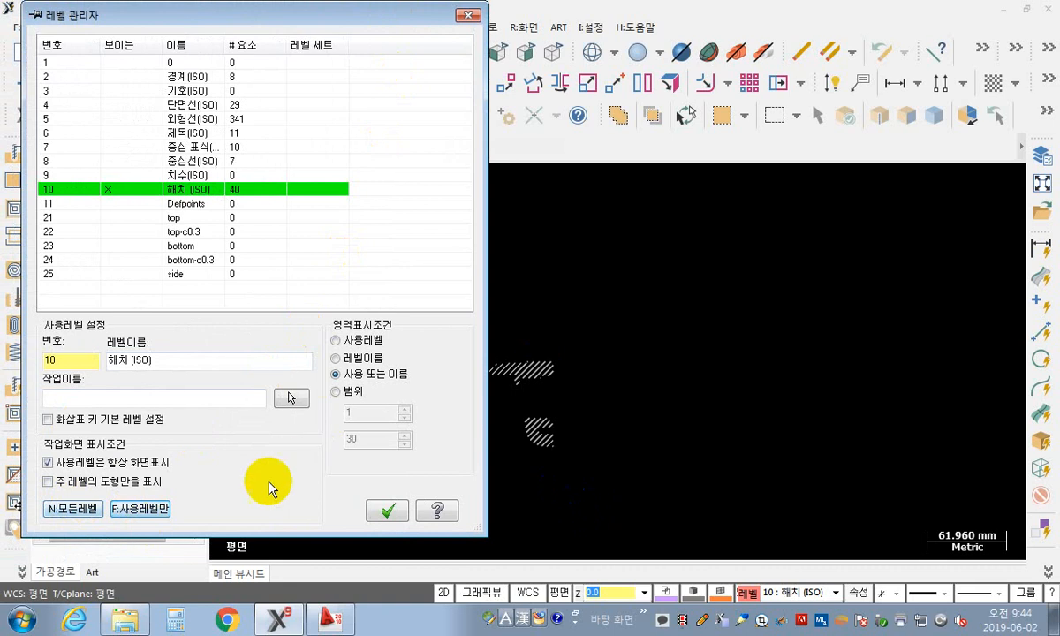
Step: Restore level 5, 외형선(ISO), as the active level, display only that level and accept the level settings
{"action": "left_click", "coordinate": [72, 510]}
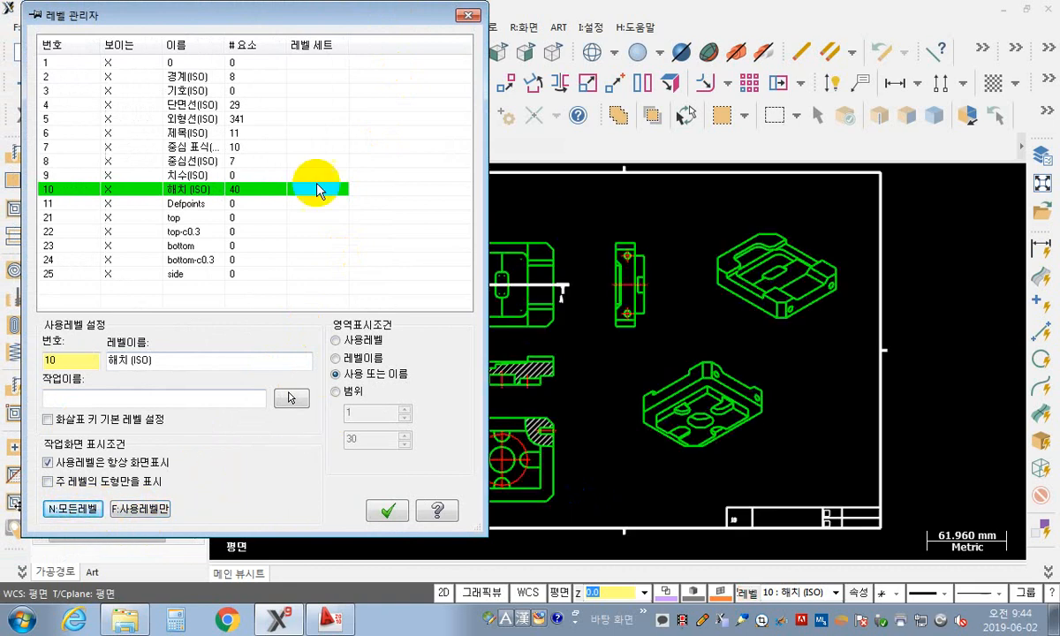
{"action": "left_click", "coordinate": [71, 120]}
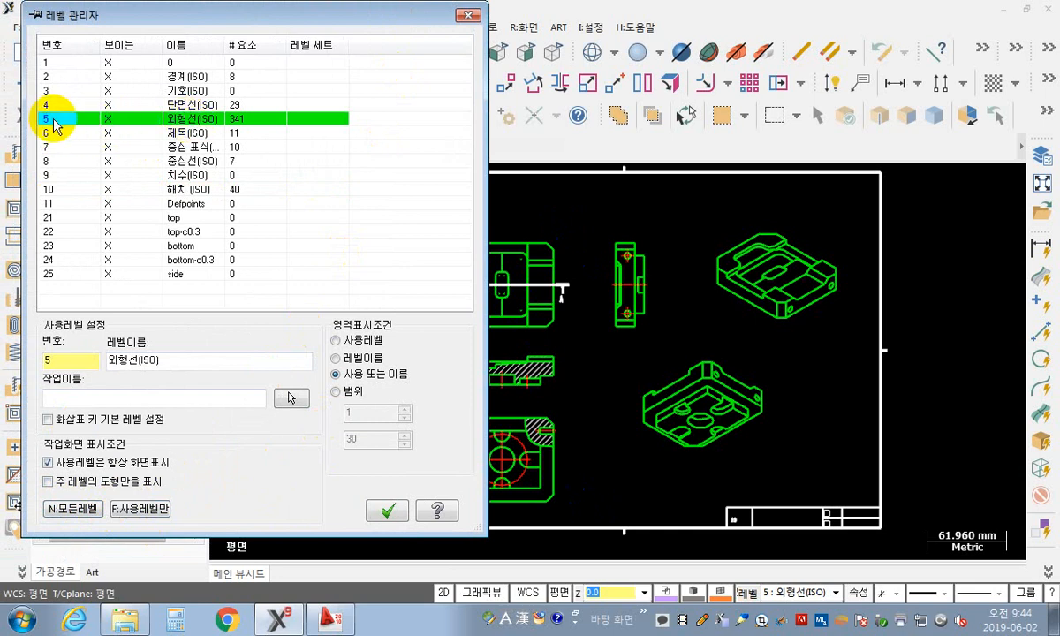
{"action": "left_click", "coordinate": [141, 509]}
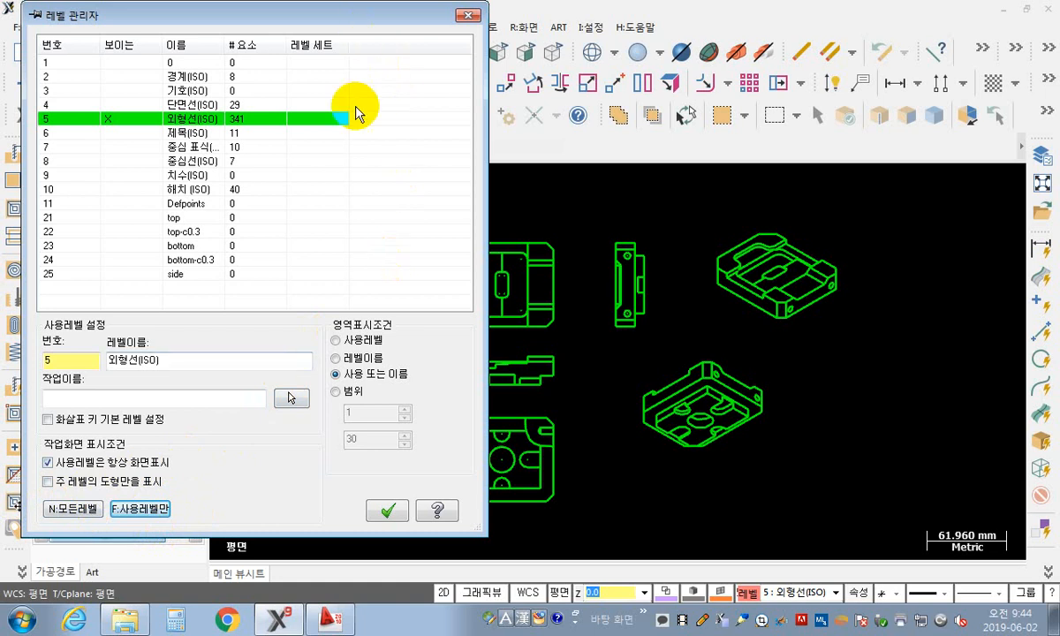
{"action": "left_click", "coordinate": [395, 515]}
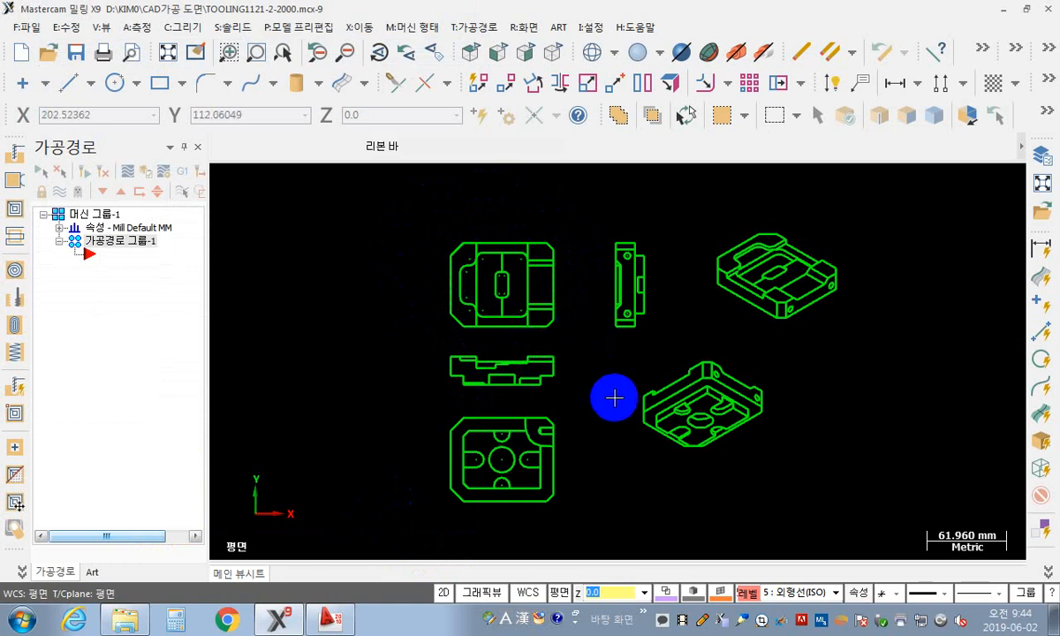
{"action": "left_click", "coordinate": [748, 593]}
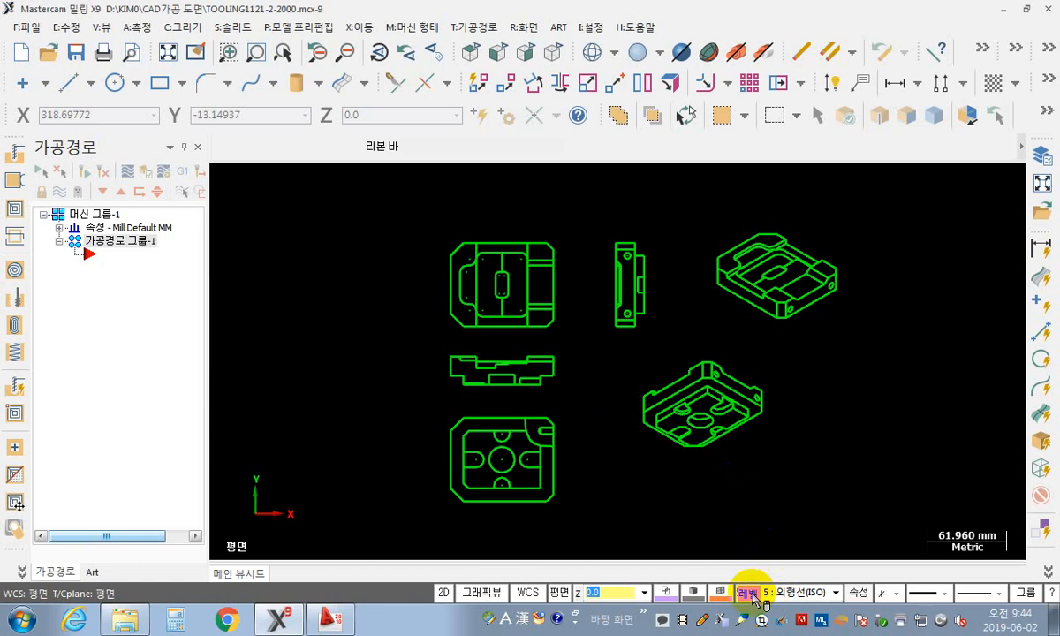
{"action": "left_click", "coordinate": [753, 595]}
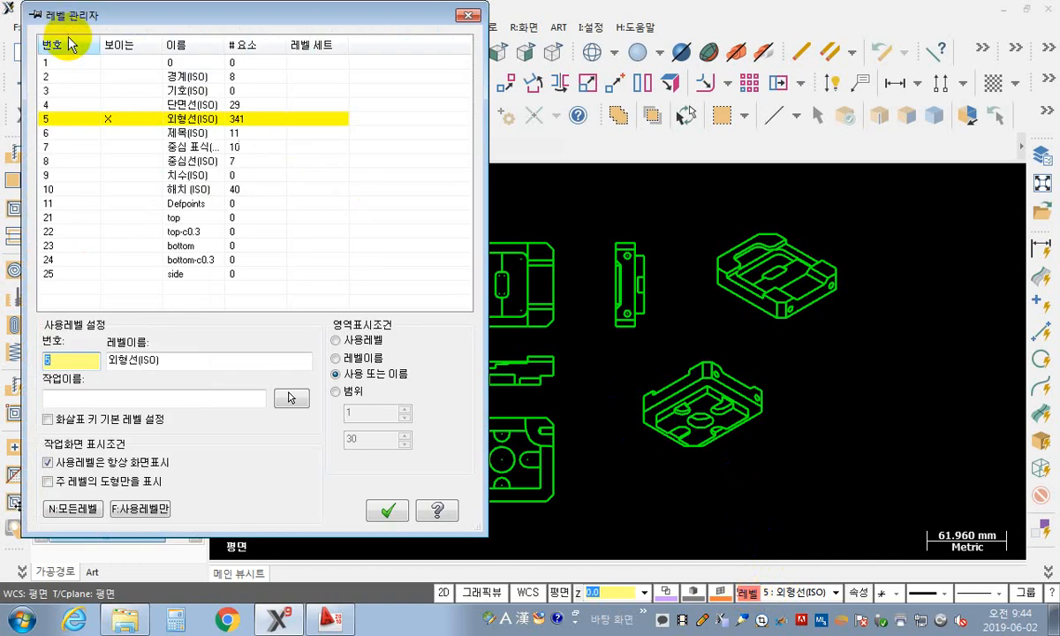
{"action": "left_click", "coordinate": [468, 15]}
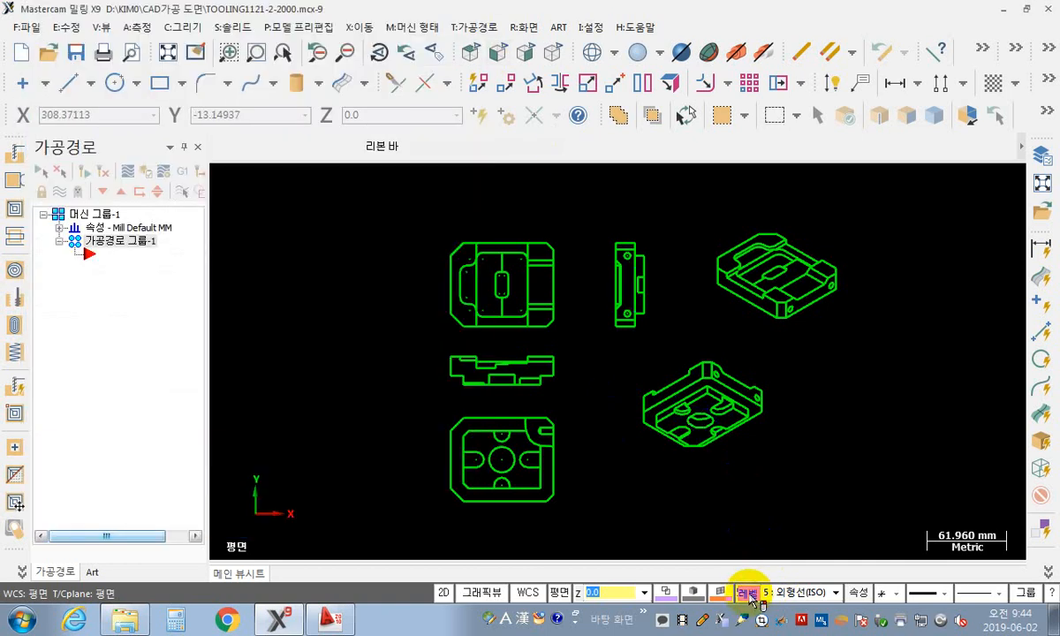
{"action": "right_click", "coordinate": [749, 595]}
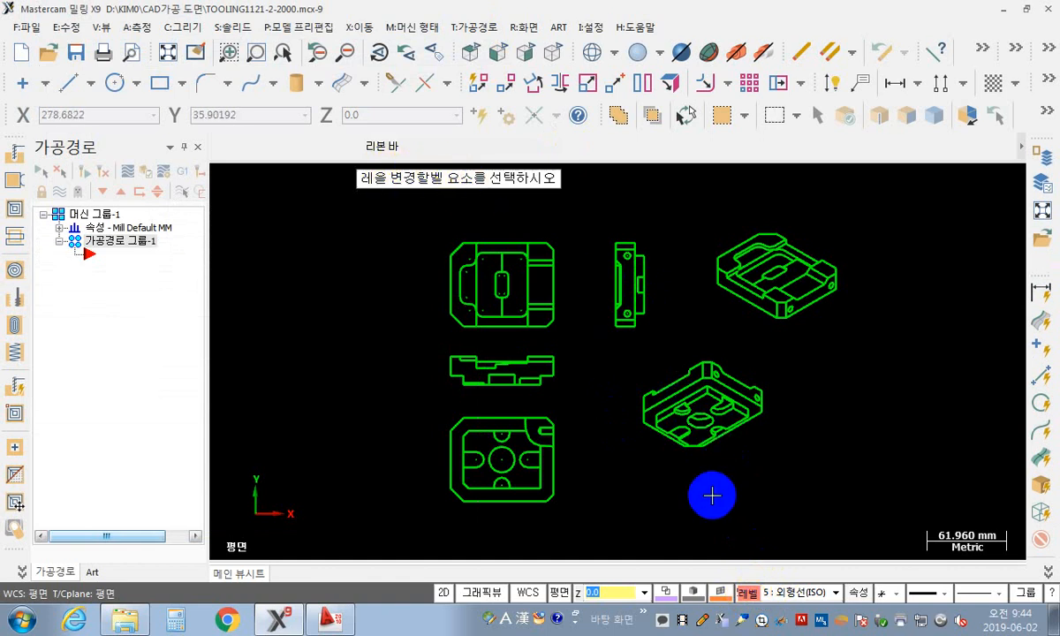
{"action": "key", "text": "Escape"}
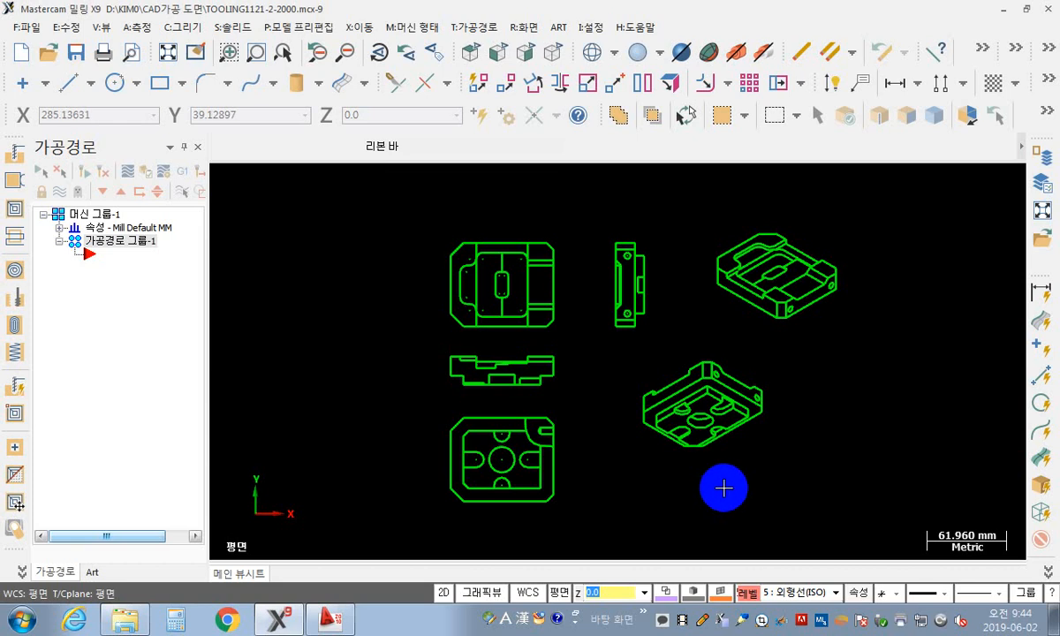
{"action": "left_click", "coordinate": [722, 581]}
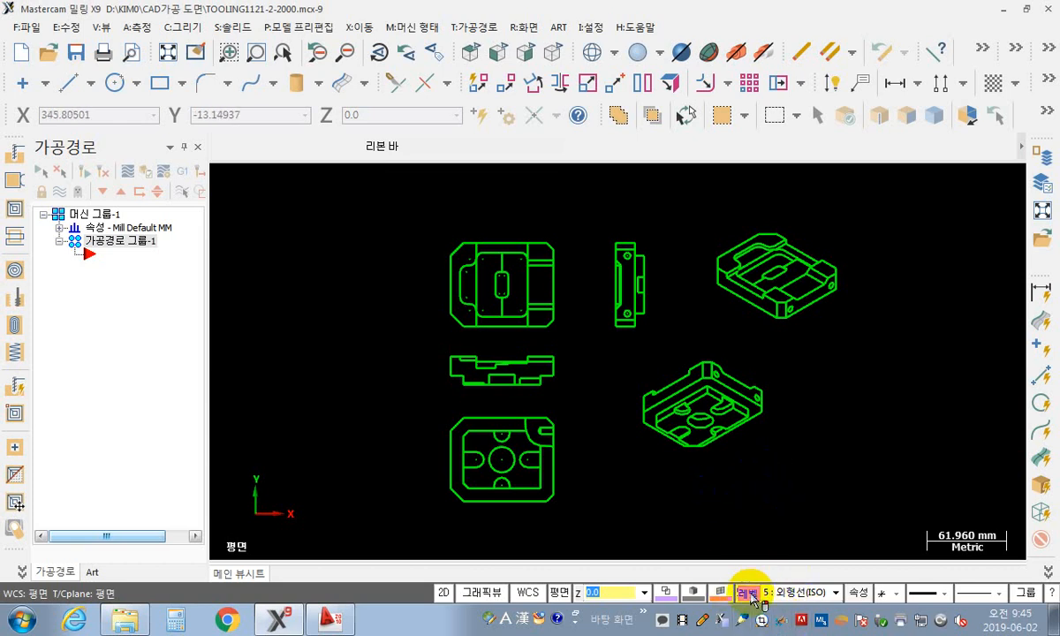
{"action": "left_click", "coordinate": [749, 594]}
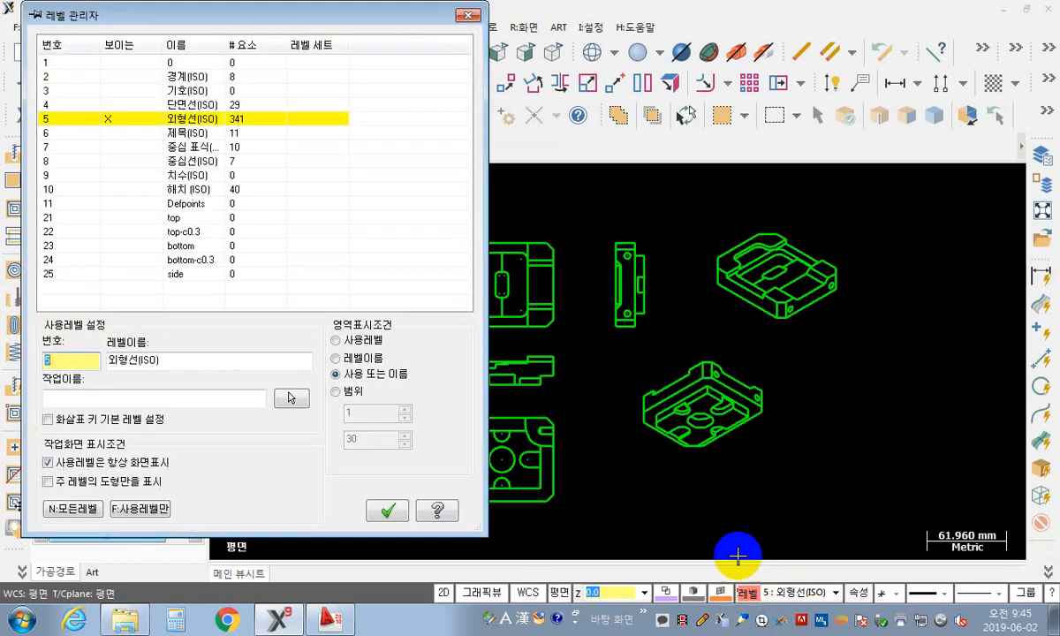
{"action": "left_click", "coordinate": [468, 16]}
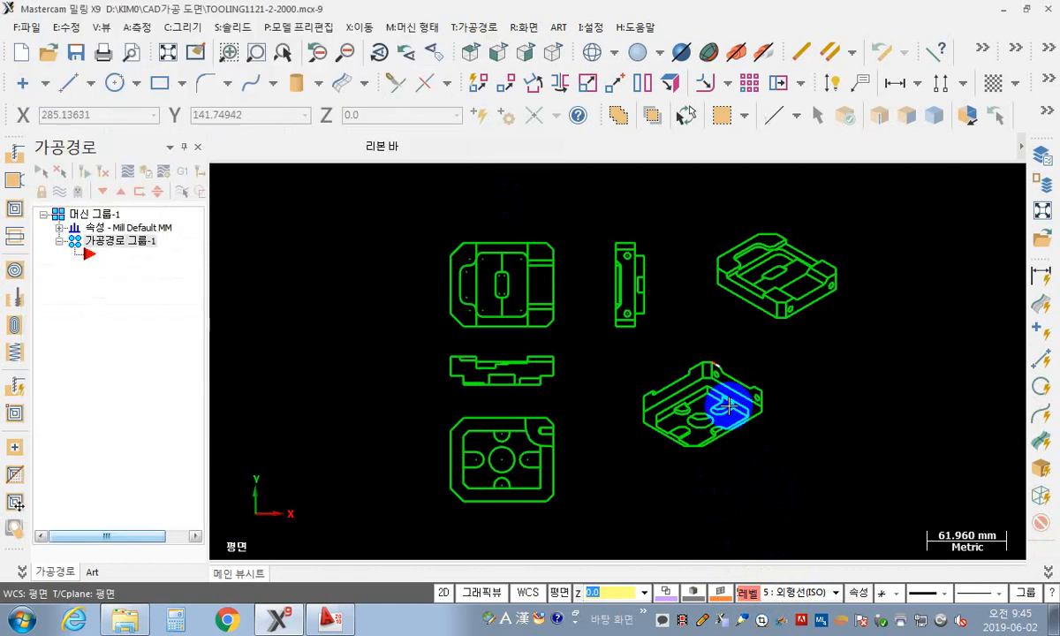
Step: Move the top view's outline geometry, above the front view, from the current level to level 21, top
{"action": "right_click", "coordinate": [751, 598]}
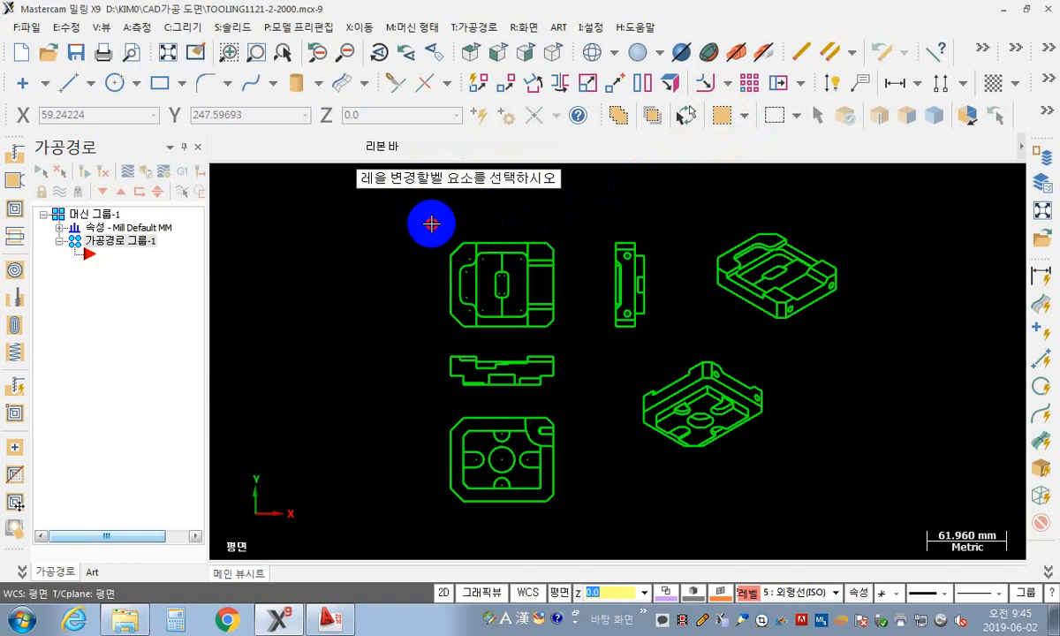
{"action": "left_click_drag", "start_coordinate": [431, 225], "coordinate": [571, 344]}
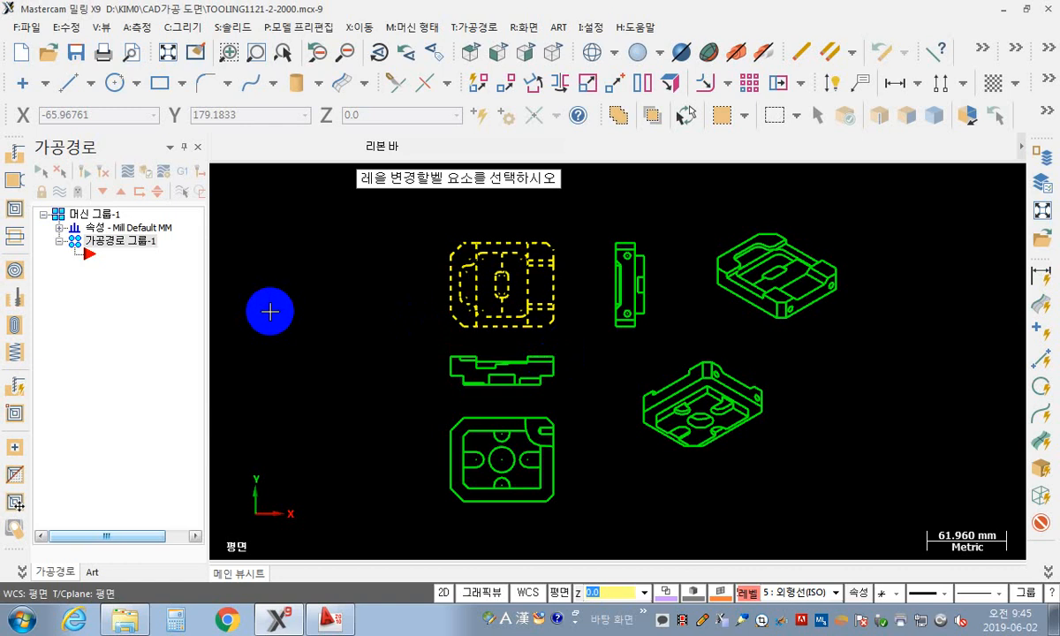
{"action": "key", "text": "Return"}
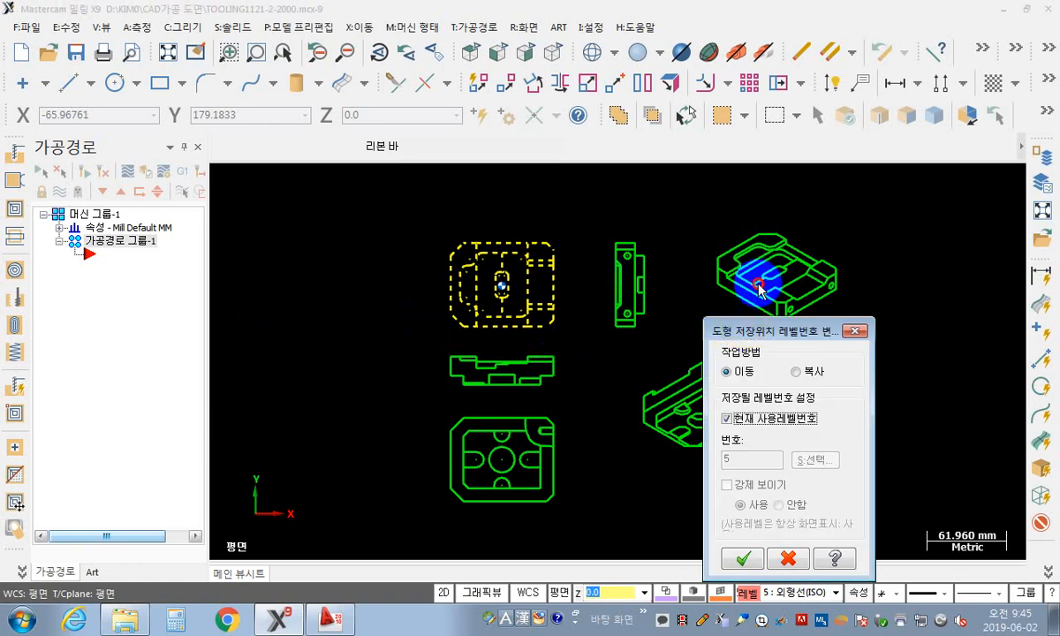
{"action": "left_click_drag", "start_coordinate": [737, 330], "coordinate": [793, 157]}
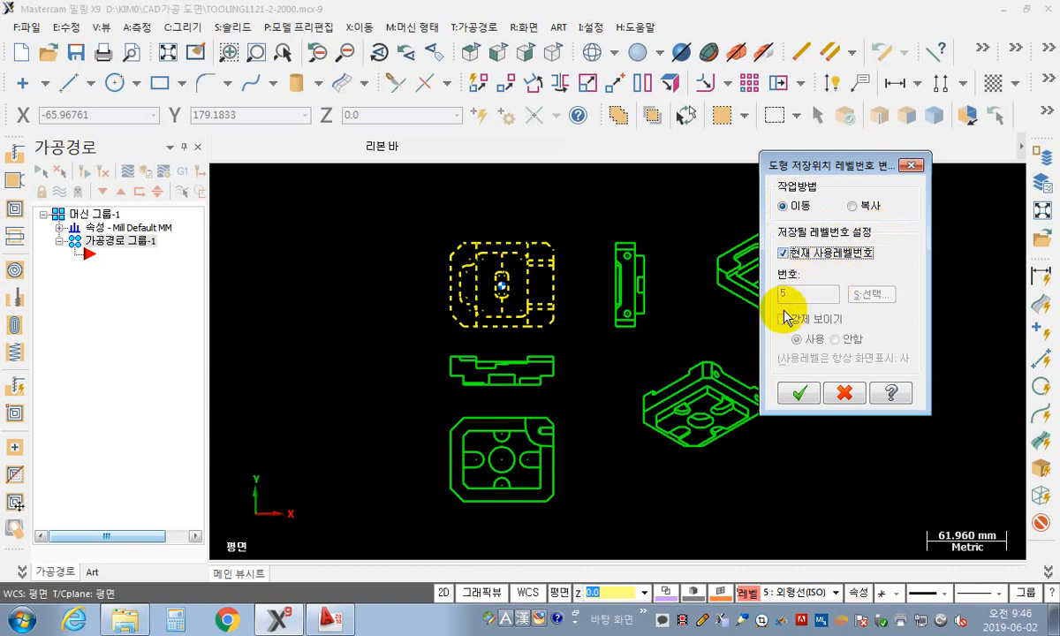
{"action": "left_click", "coordinate": [782, 255]}
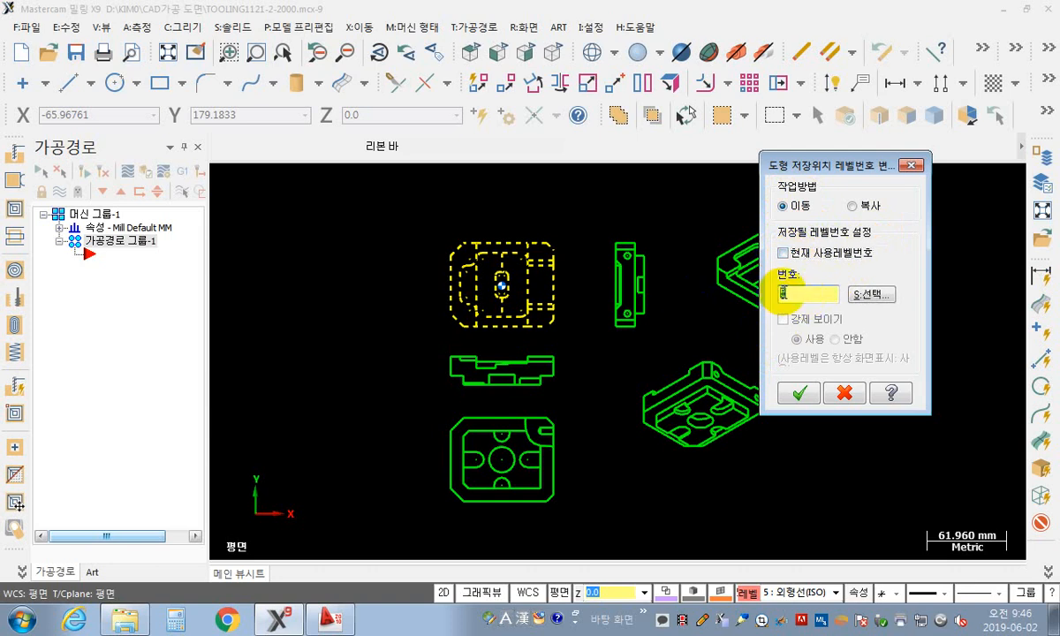
{"action": "left_click_drag", "start_coordinate": [781, 294], "coordinate": [714, 313]}
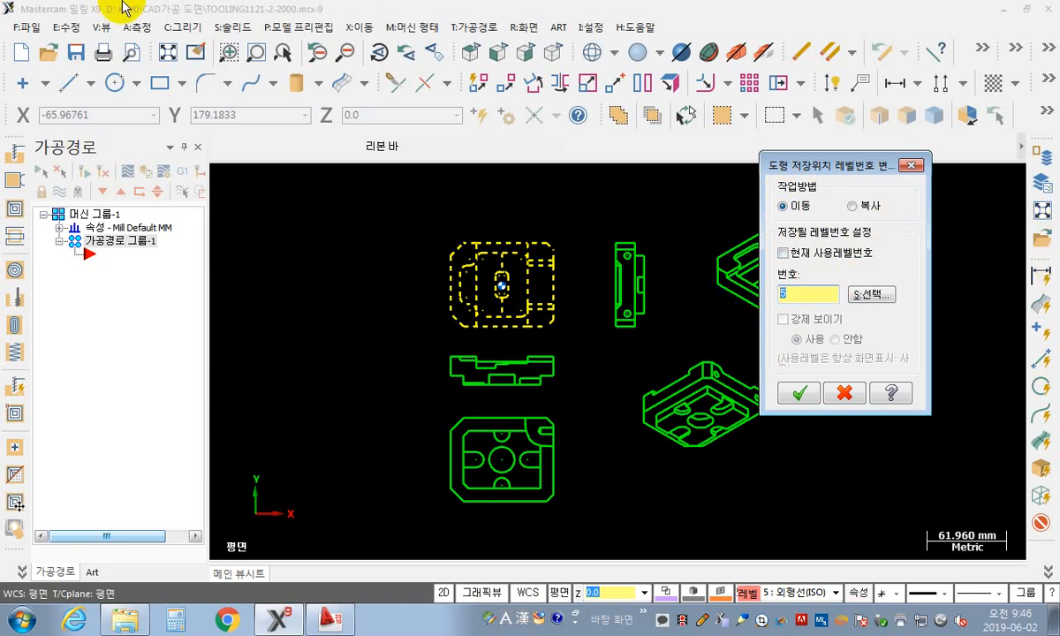
{"action": "left_click", "coordinate": [774, 487]}
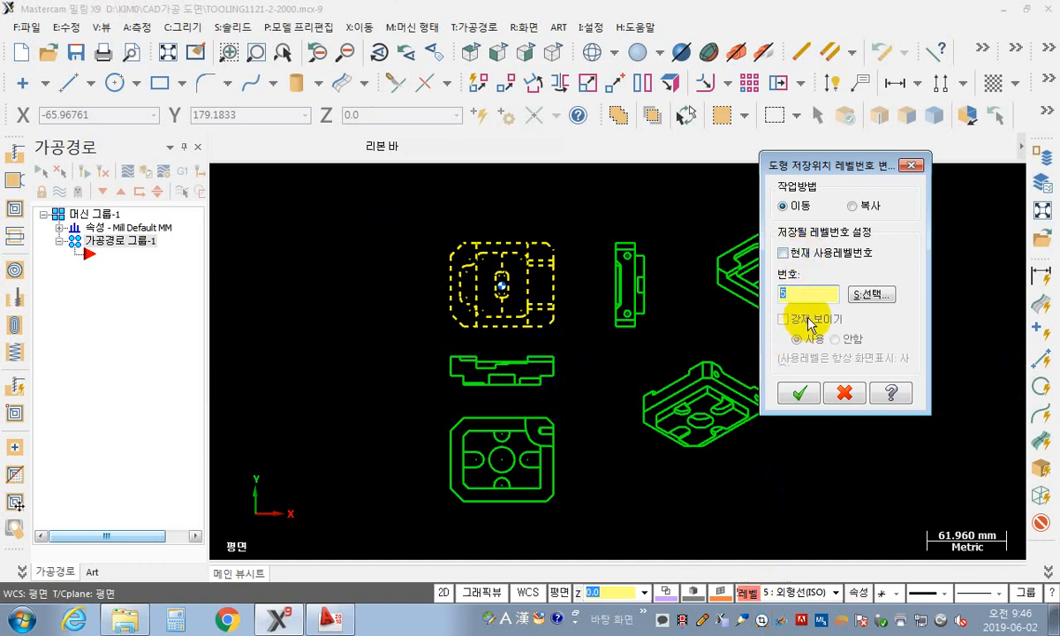
{"action": "left_click", "coordinate": [875, 294]}
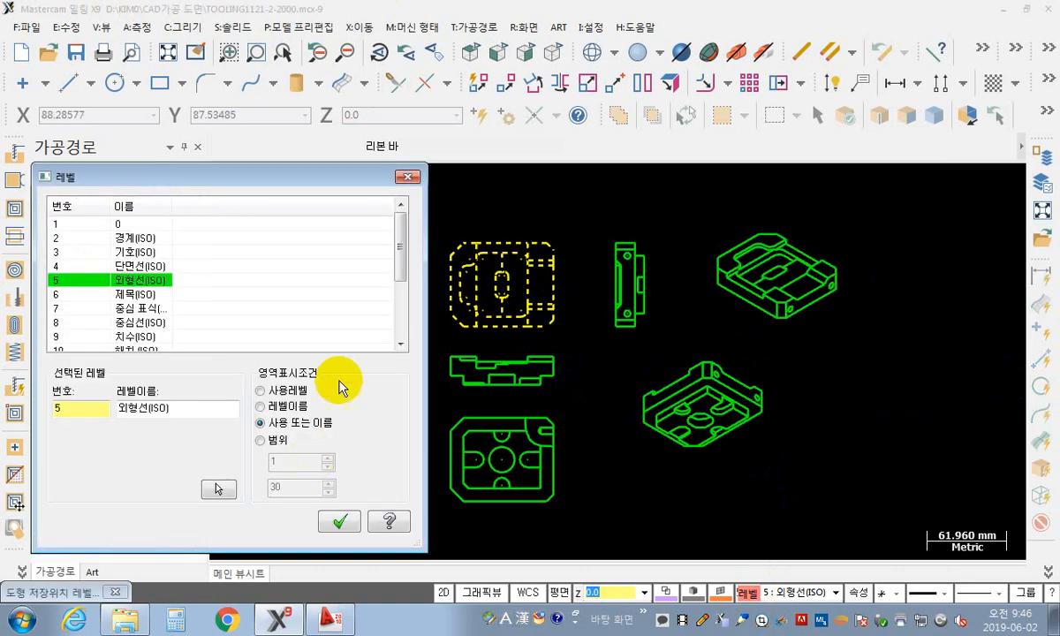
{"action": "left_click_drag", "start_coordinate": [400, 232], "coordinate": [393, 300]}
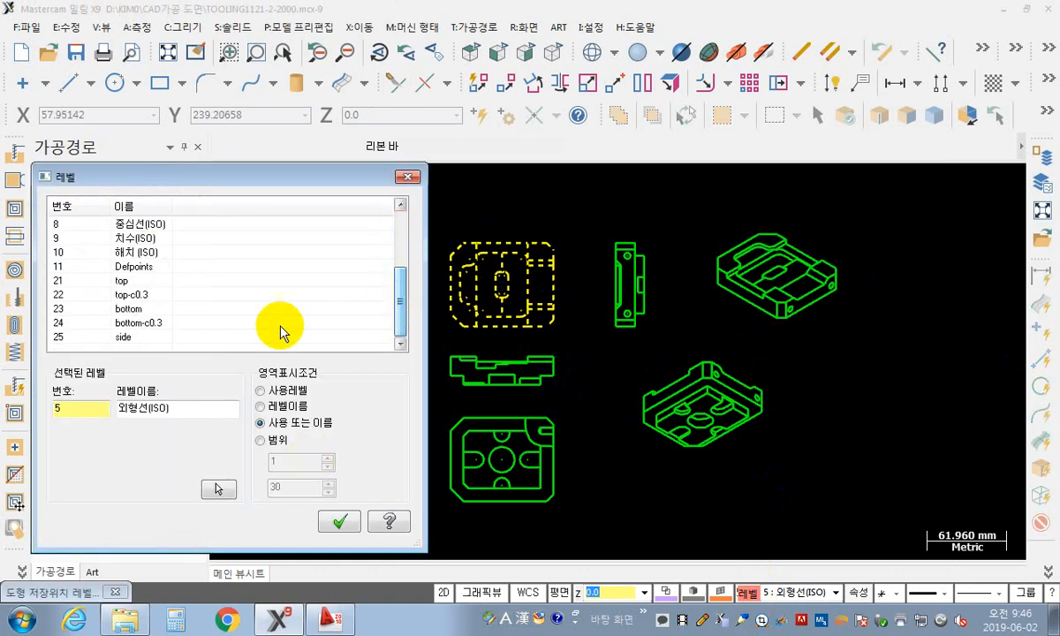
{"action": "left_click", "coordinate": [73, 283]}
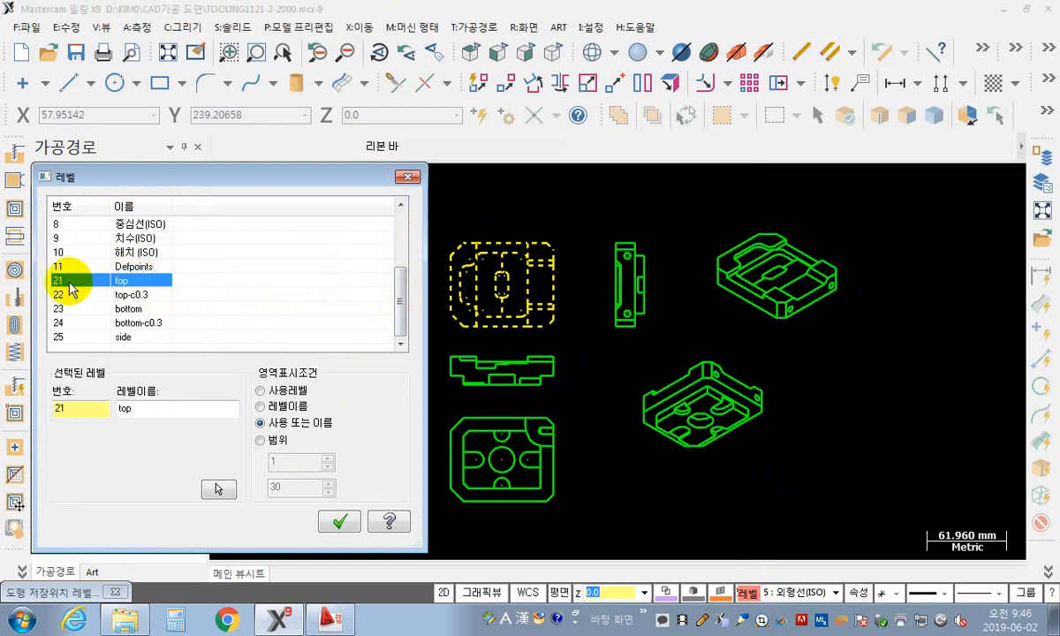
{"action": "left_click", "coordinate": [335, 520]}
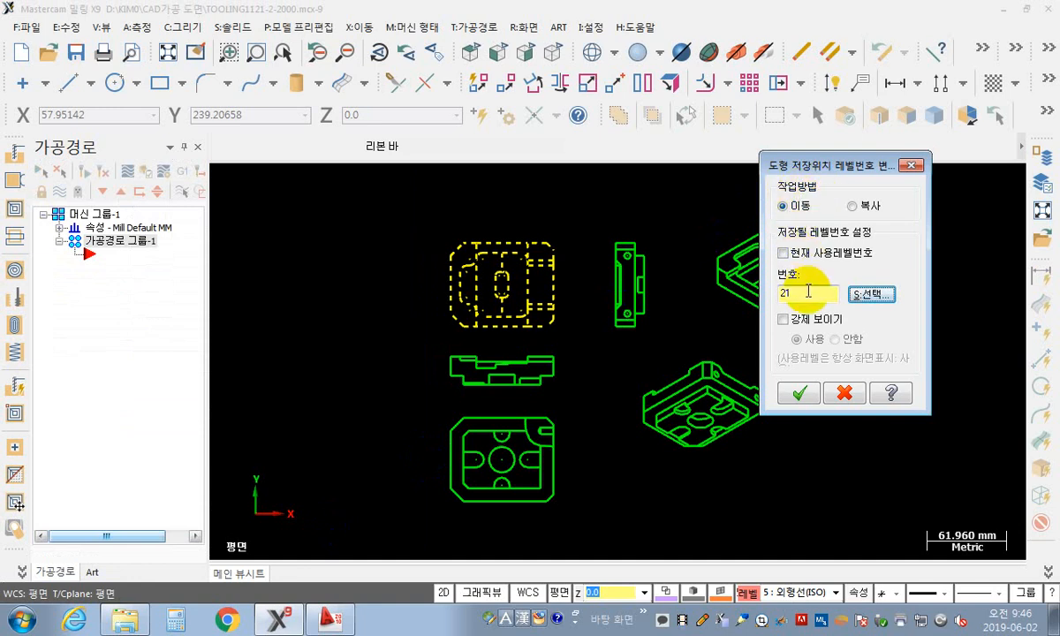
{"action": "left_click", "coordinate": [798, 392]}
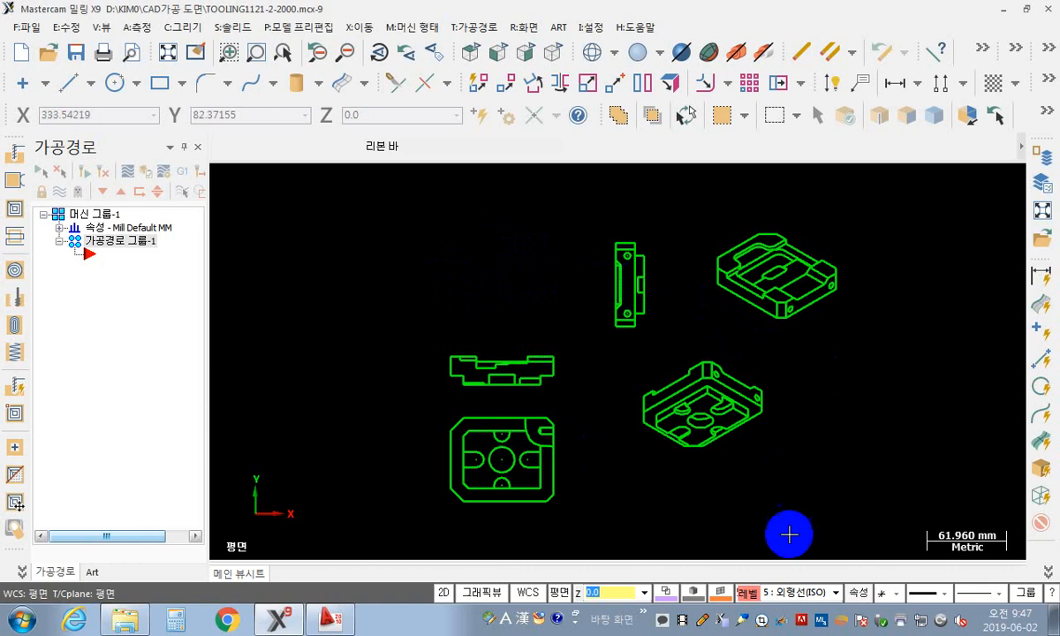
Step: Check the contents of level 21, top, by toggling its visibility, then leave it hidden with level 5, 외형선(ISO), active
{"action": "left_click", "coordinate": [748, 594]}
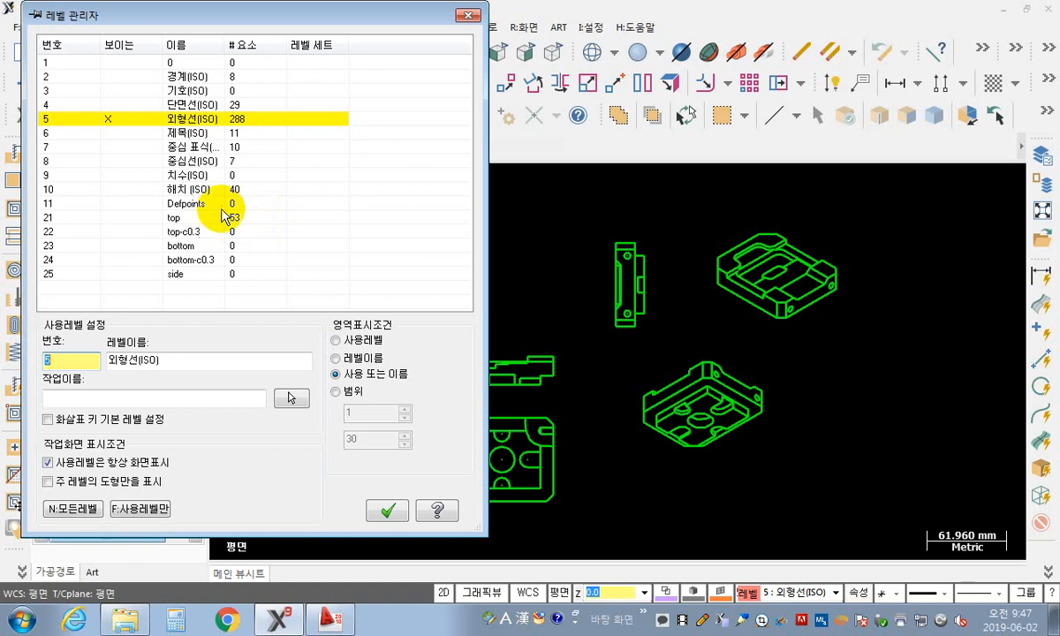
{"action": "left_click_drag", "start_coordinate": [212, 23], "coordinate": [260, 24]}
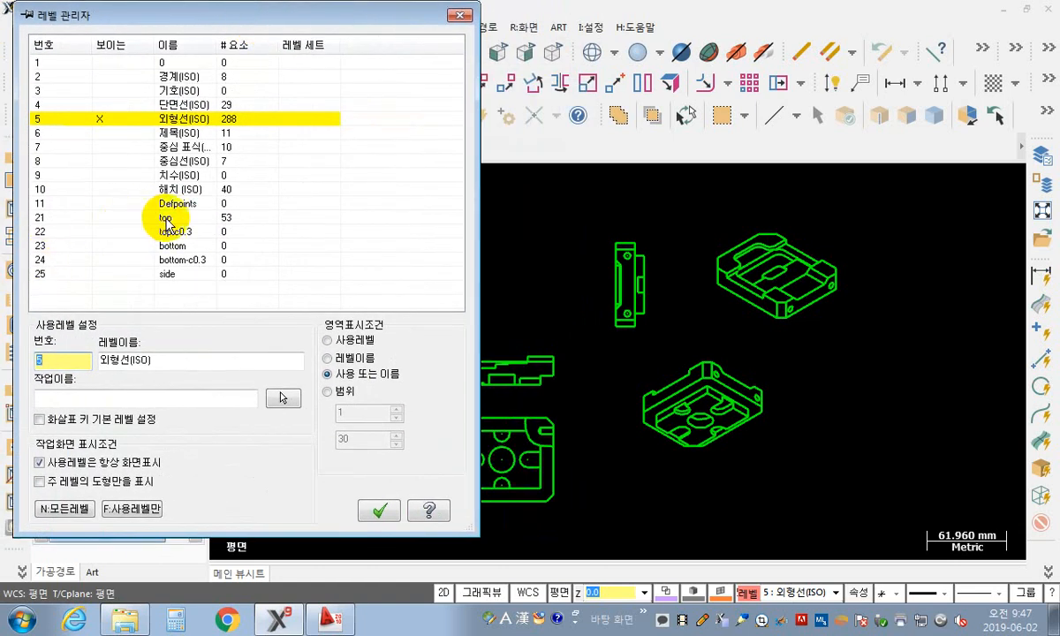
{"action": "left_click", "coordinate": [100, 218]}
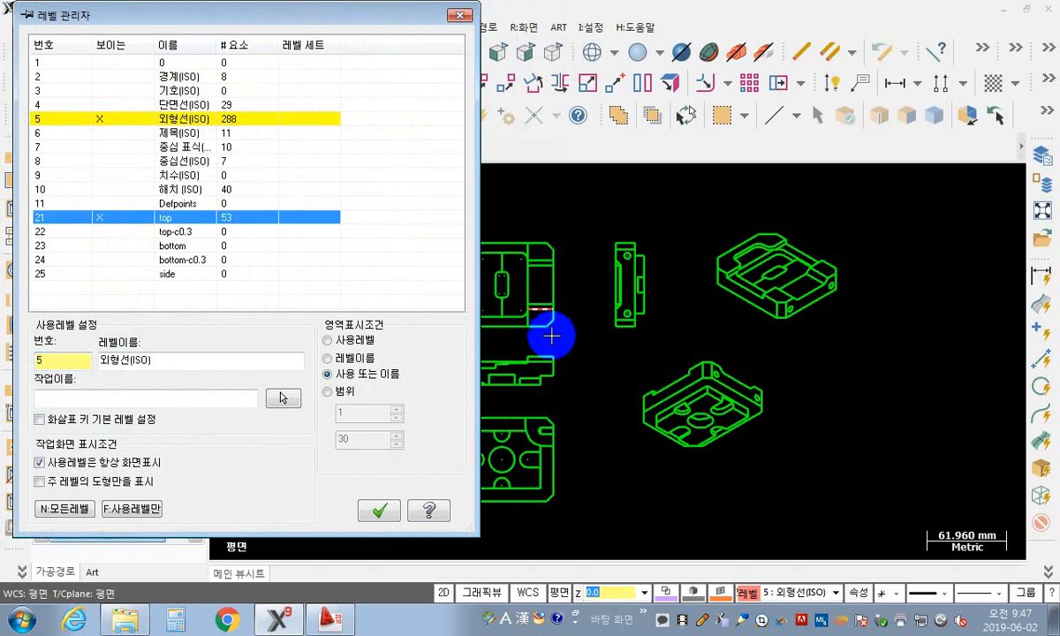
{"action": "left_click", "coordinate": [100, 219]}
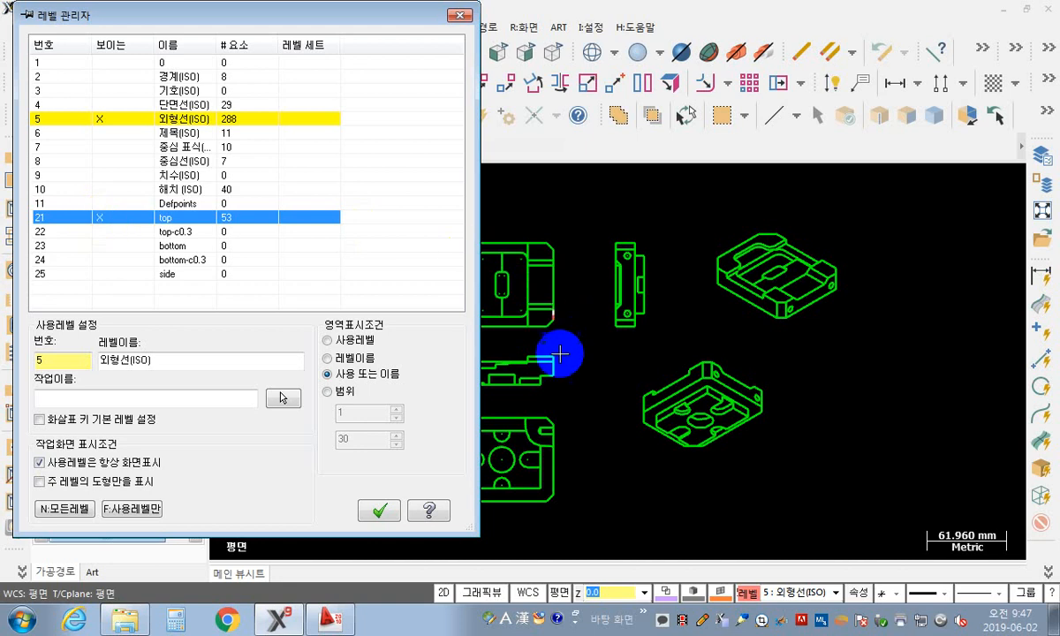
{"action": "left_click_drag", "start_coordinate": [480, 209], "coordinate": [341, 231]}
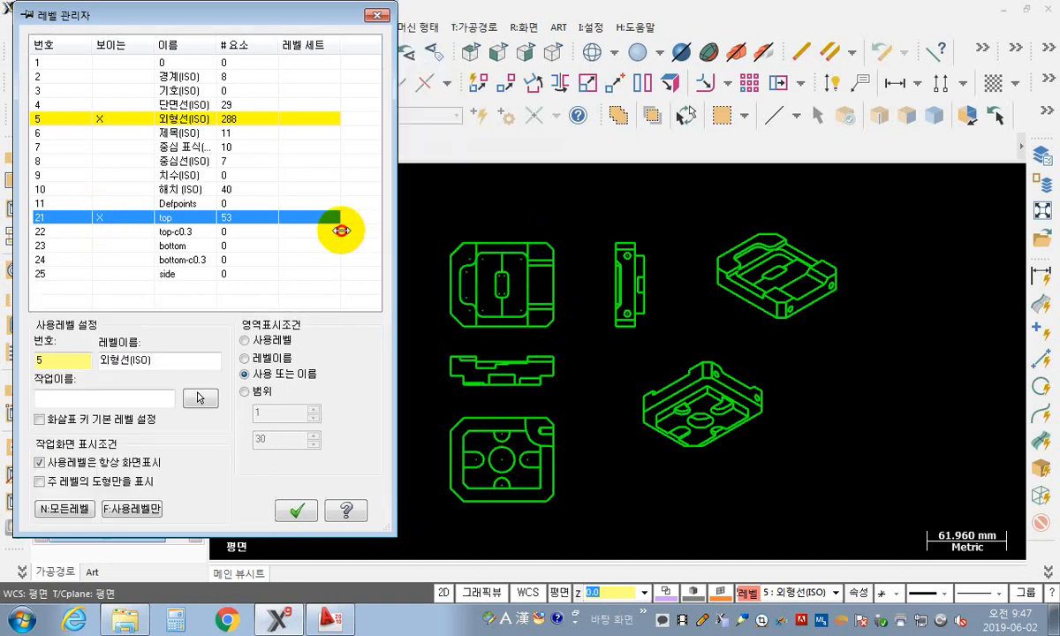
{"action": "left_click", "coordinate": [105, 218]}
{"action": "left_click", "coordinate": [105, 219]}
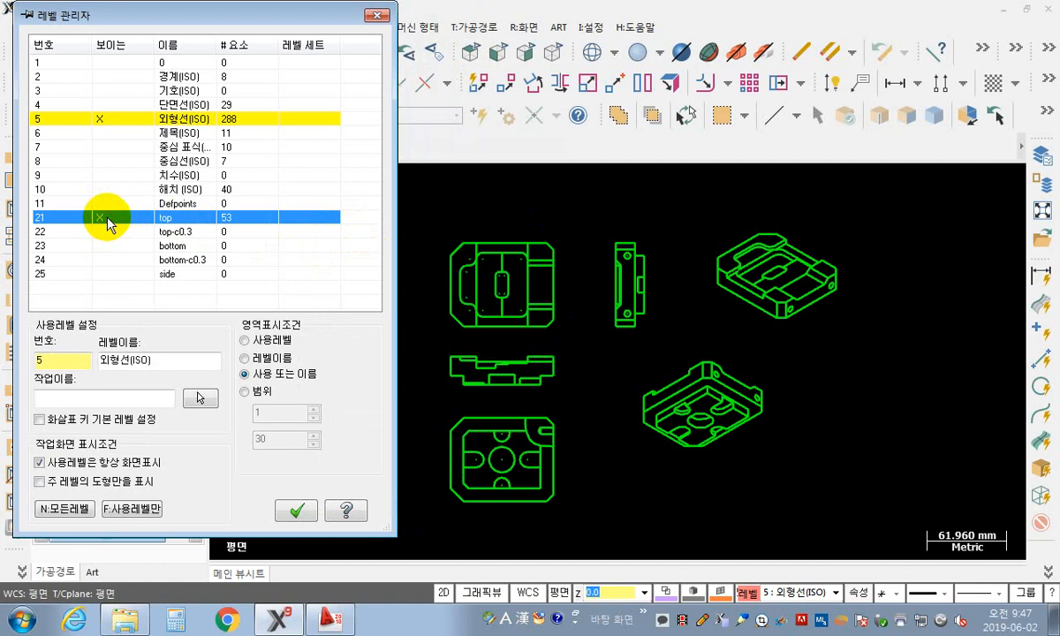
{"action": "left_click", "coordinate": [105, 218]}
{"action": "left_click", "coordinate": [105, 218]}
{"action": "left_click", "coordinate": [105, 218]}
{"action": "left_click", "coordinate": [51, 120]}
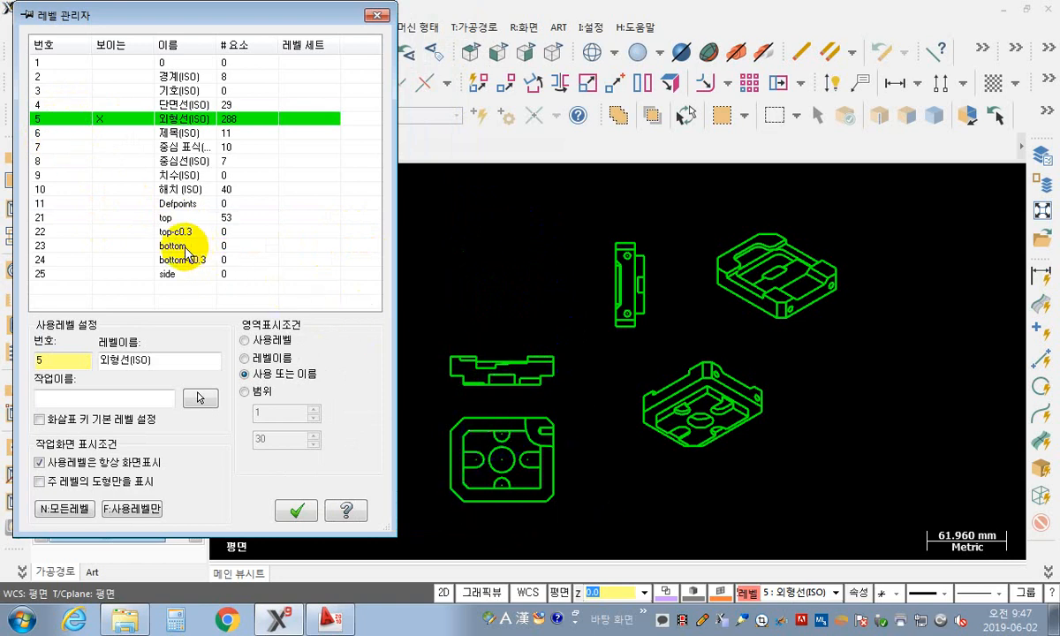
{"action": "left_click", "coordinate": [295, 510]}
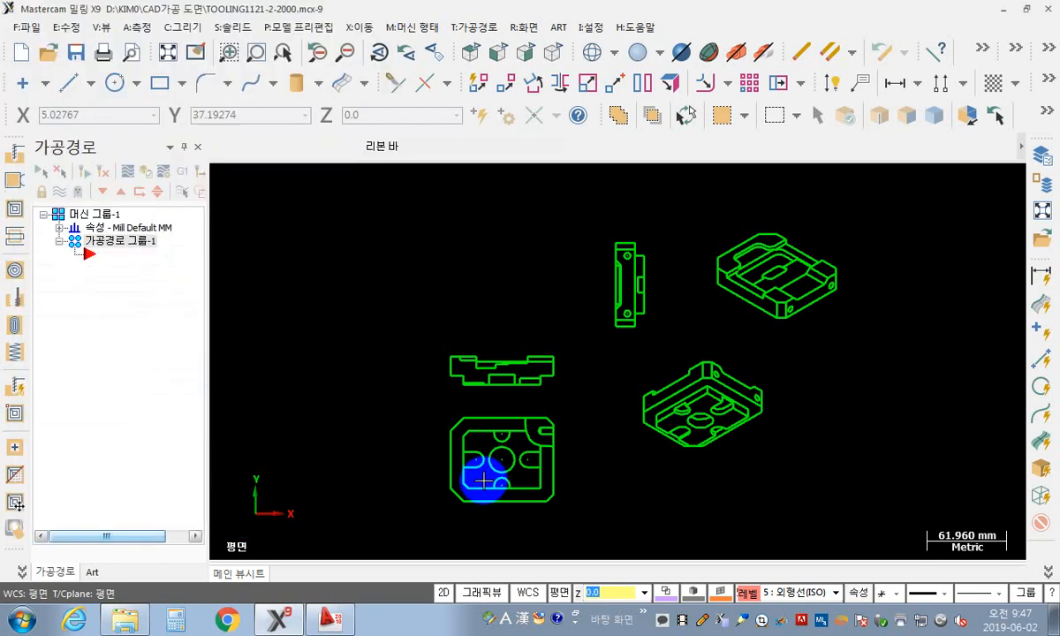
Step: Move the bottom view's outline geometry, below the front view, to level 23, bottom
{"action": "left_click", "coordinate": [746, 593]}
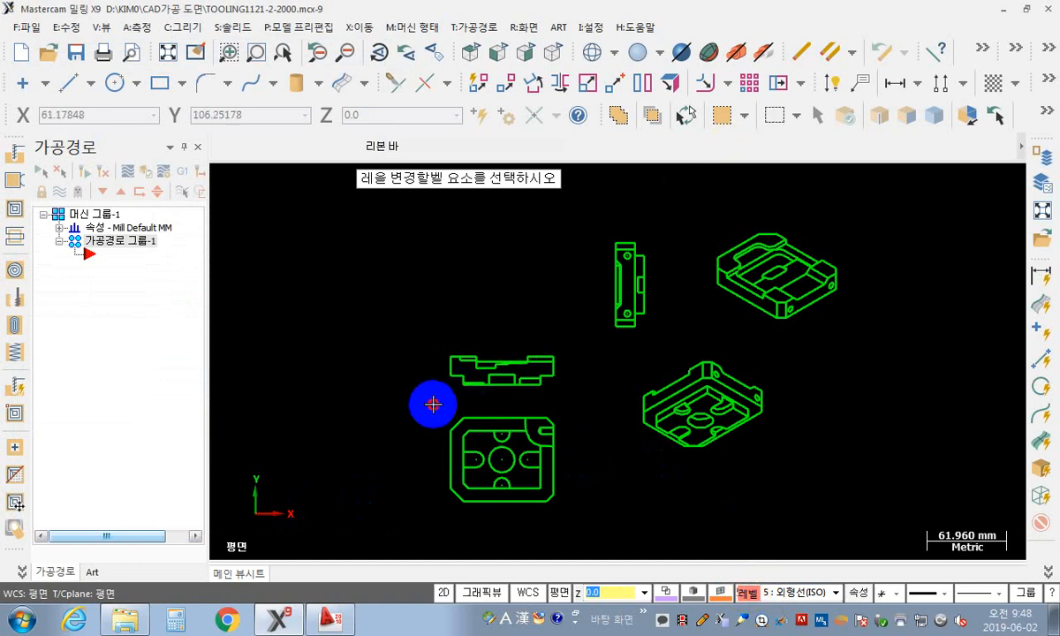
{"action": "left_click_drag", "start_coordinate": [433, 405], "coordinate": [580, 518]}
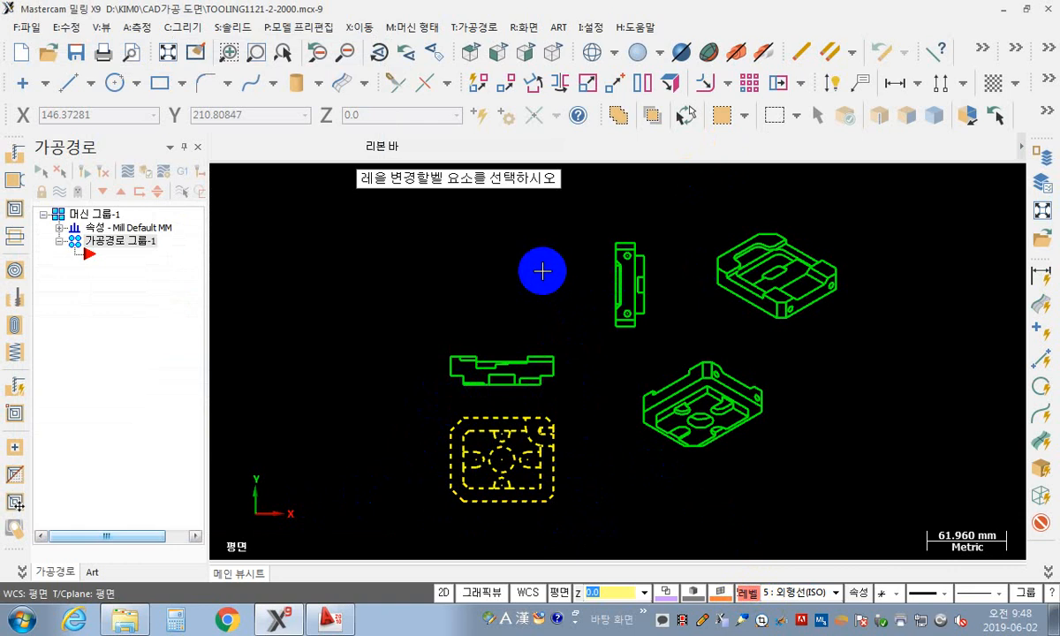
{"action": "key", "text": "Return"}
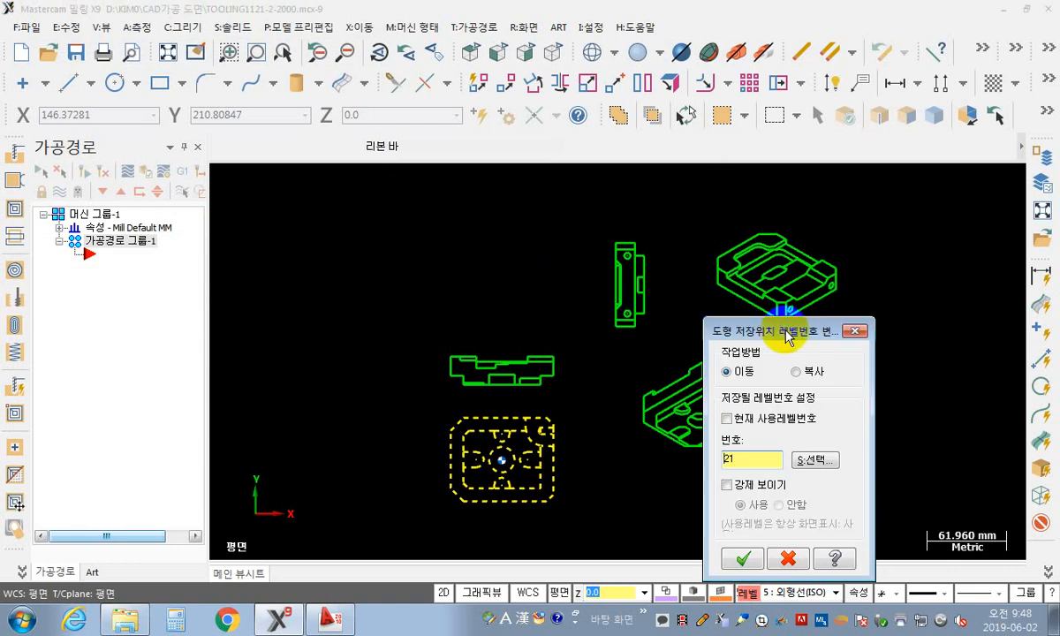
{"action": "left_click_drag", "start_coordinate": [752, 322], "coordinate": [251, 177]}
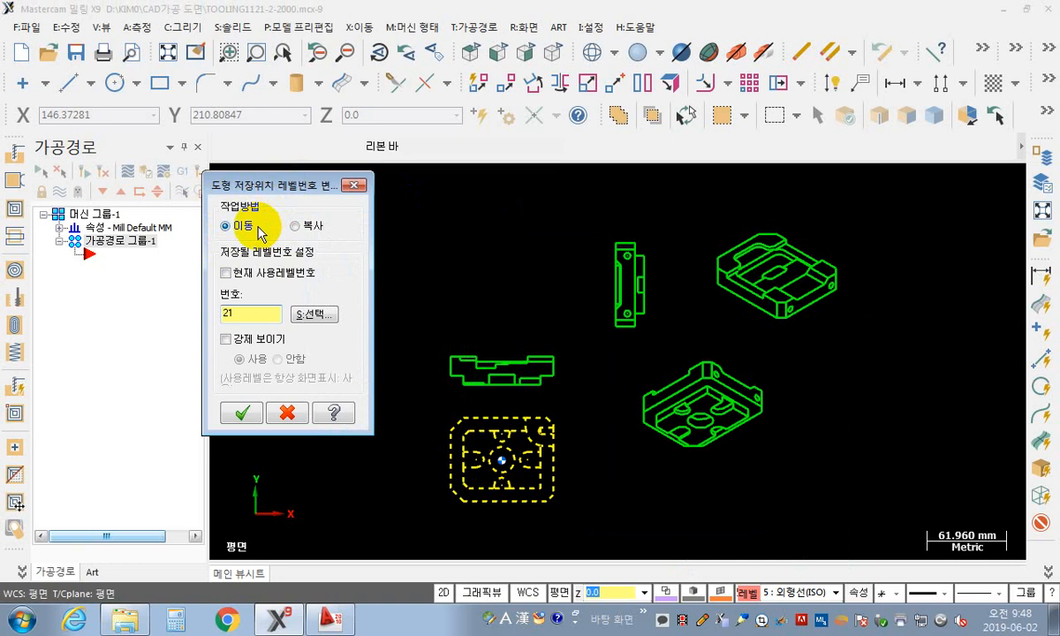
{"action": "left_click", "coordinate": [313, 314]}
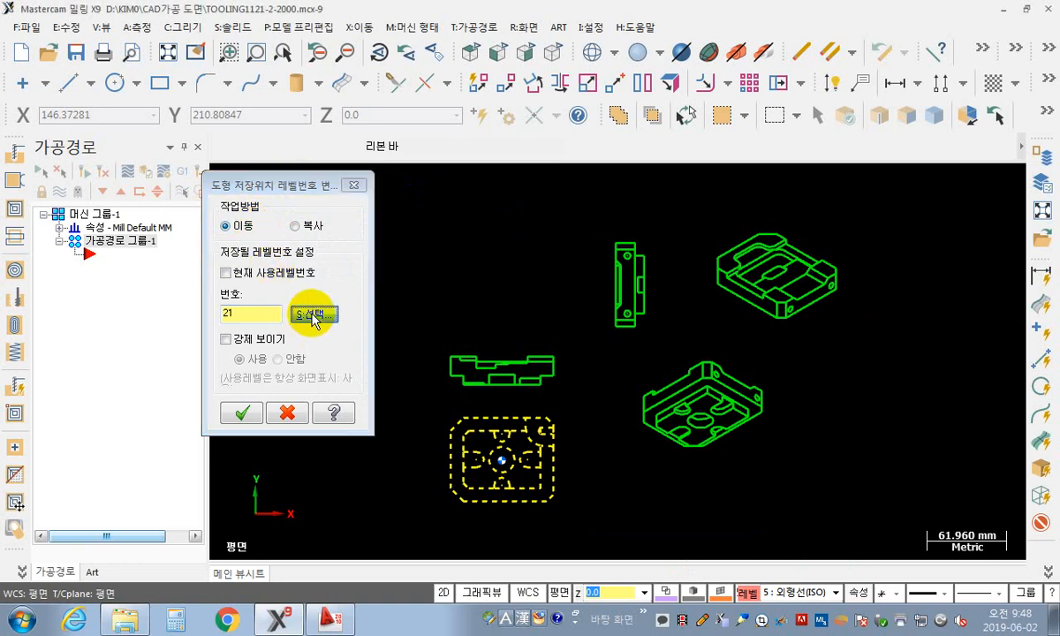
{"action": "left_click_drag", "start_coordinate": [398, 274], "coordinate": [397, 303]}
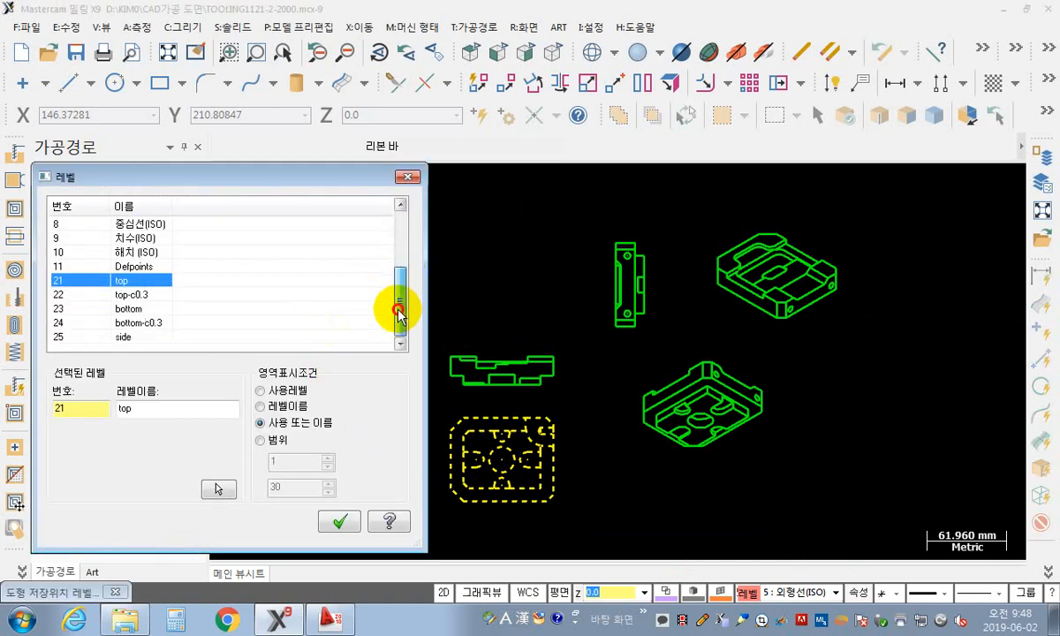
{"action": "left_click", "coordinate": [67, 308]}
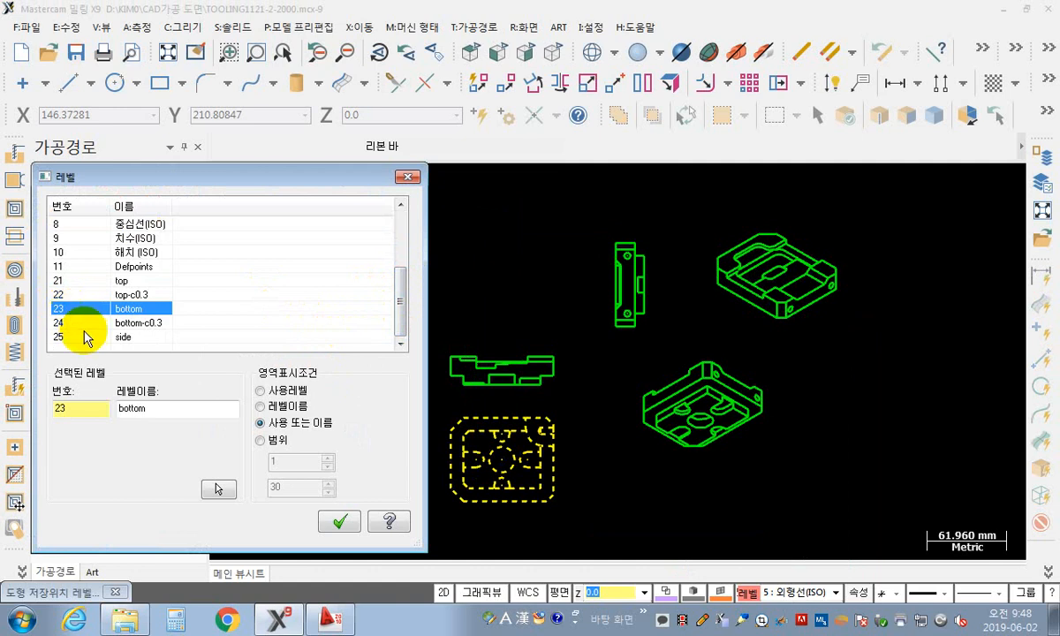
{"action": "left_click", "coordinate": [341, 523]}
{"action": "left_click", "coordinate": [241, 413]}
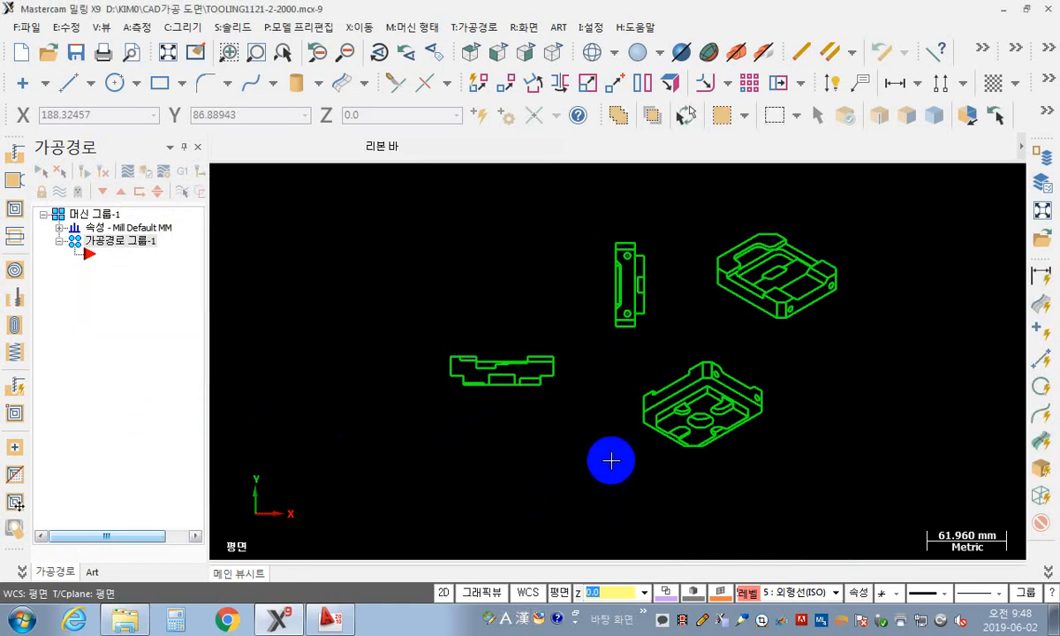
Step: Check the contents of level 23, bottom, by toggling its visibility, then leave it hidden and accept the level settings
{"action": "left_click", "coordinate": [747, 591]}
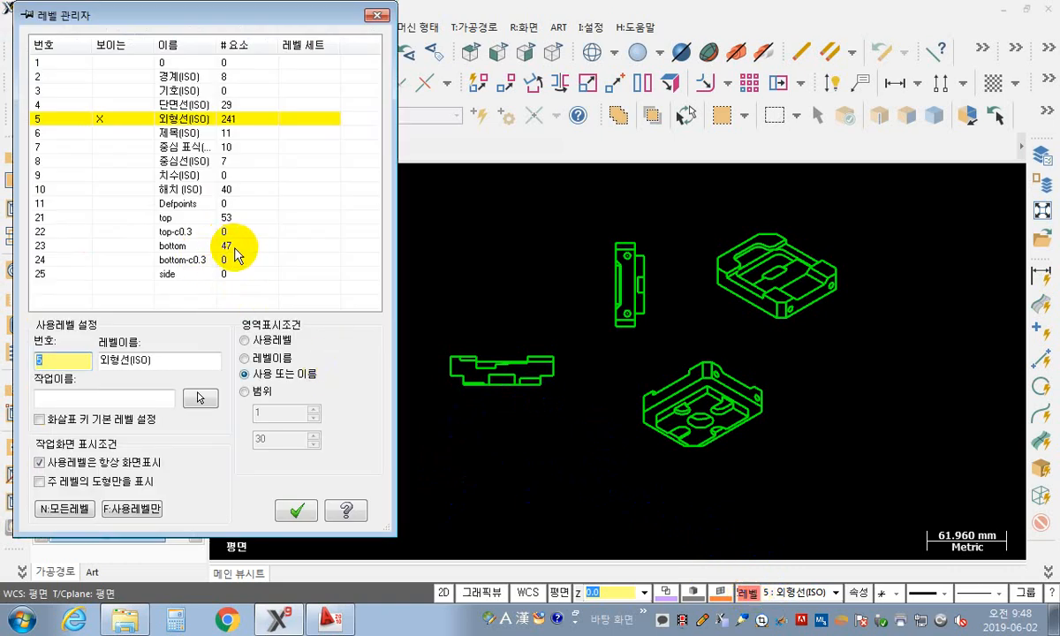
{"action": "left_click", "coordinate": [100, 245]}
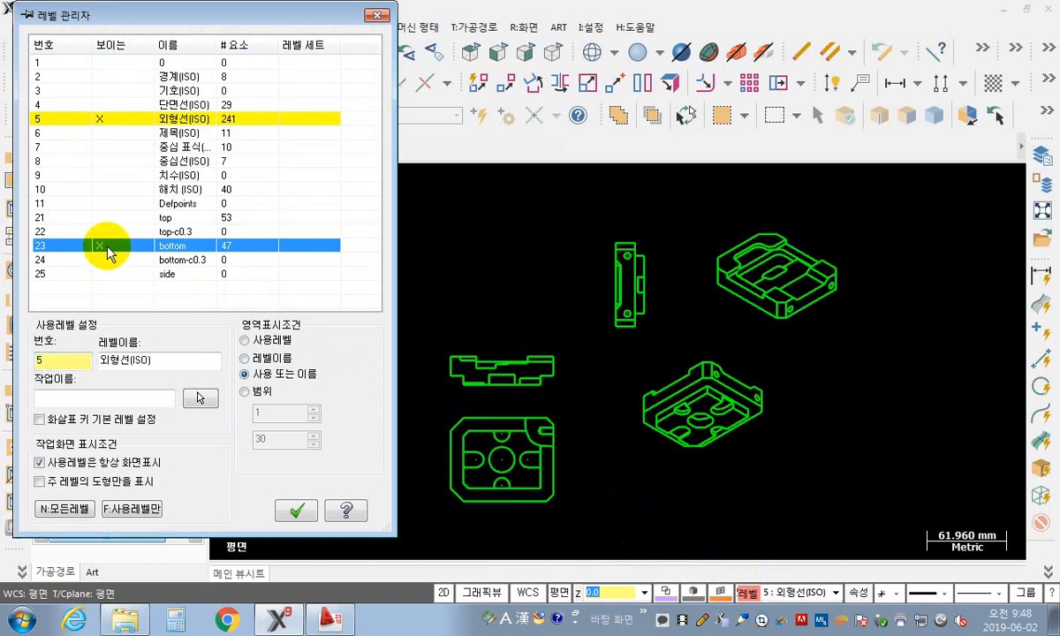
{"action": "left_click", "coordinate": [106, 249]}
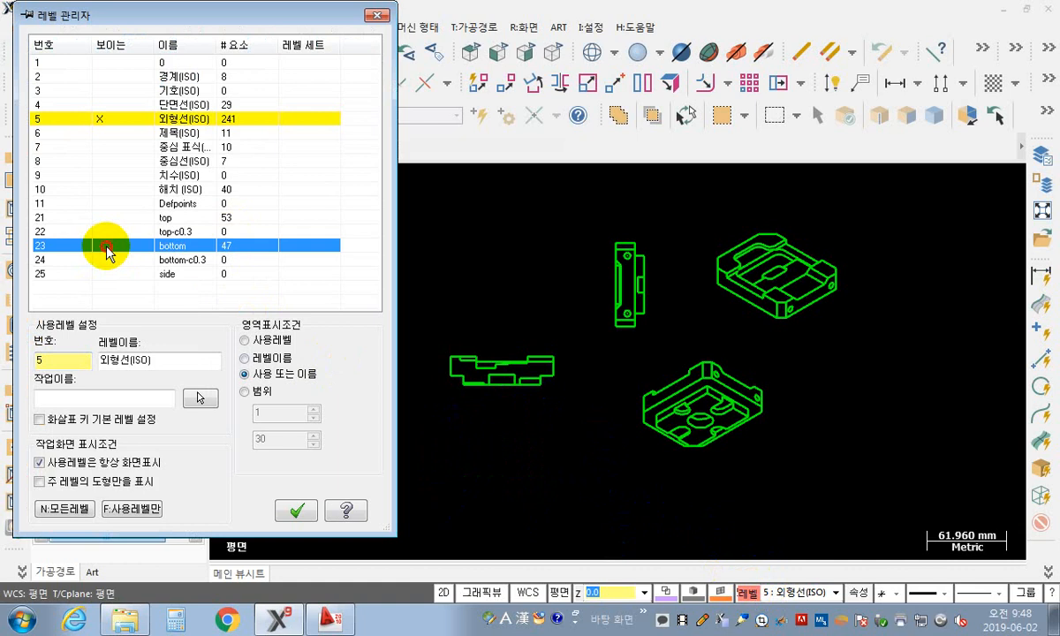
{"action": "left_click", "coordinate": [105, 249]}
{"action": "left_click", "coordinate": [105, 249]}
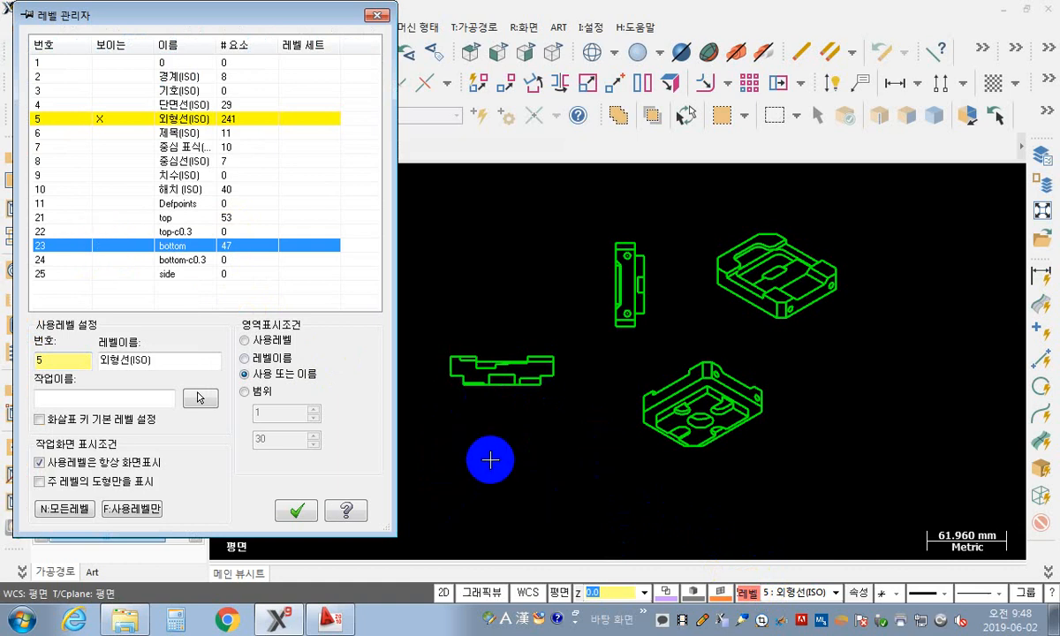
{"action": "left_click", "coordinate": [61, 126]}
{"action": "left_click", "coordinate": [296, 511]}
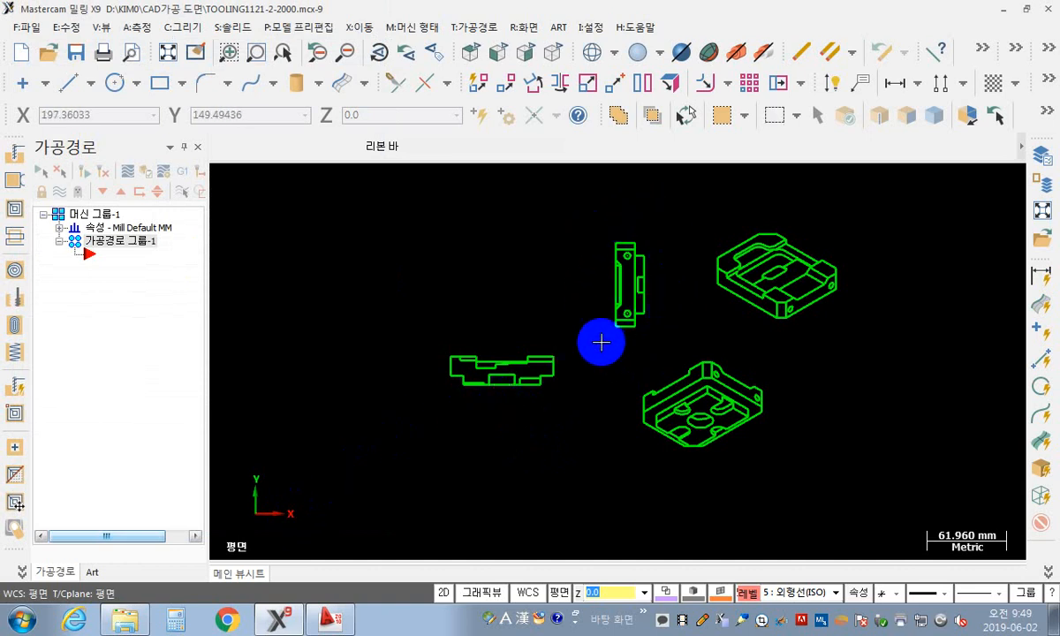
Step: Move the side view's outline geometry, the narrow vertical view beside the isometric view, to level 25, side
{"action": "left_click", "coordinate": [757, 597]}
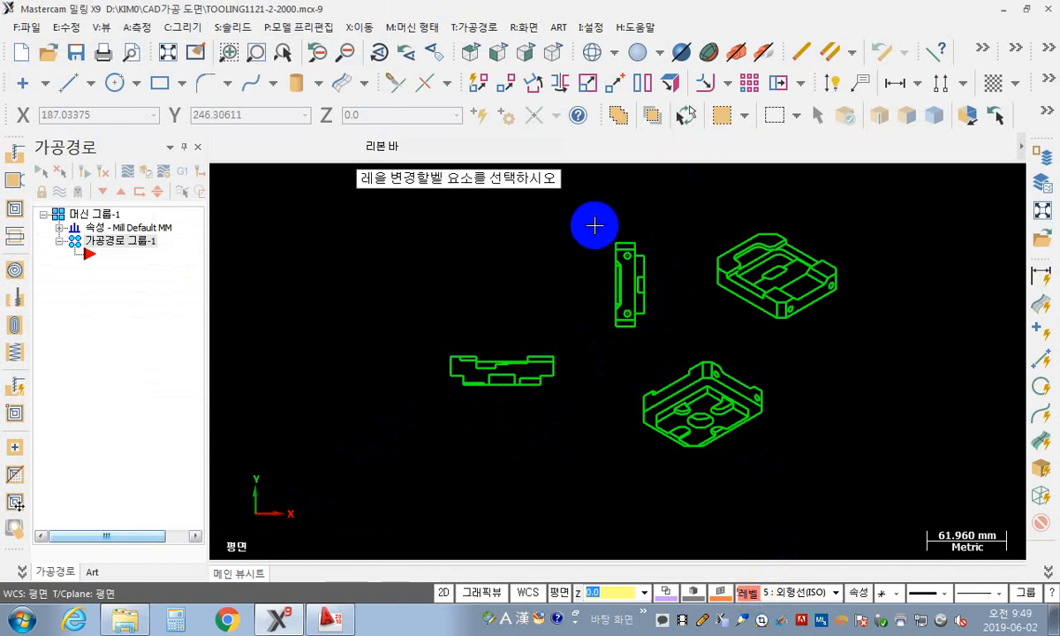
{"action": "left_click_drag", "start_coordinate": [594, 227], "coordinate": [671, 345]}
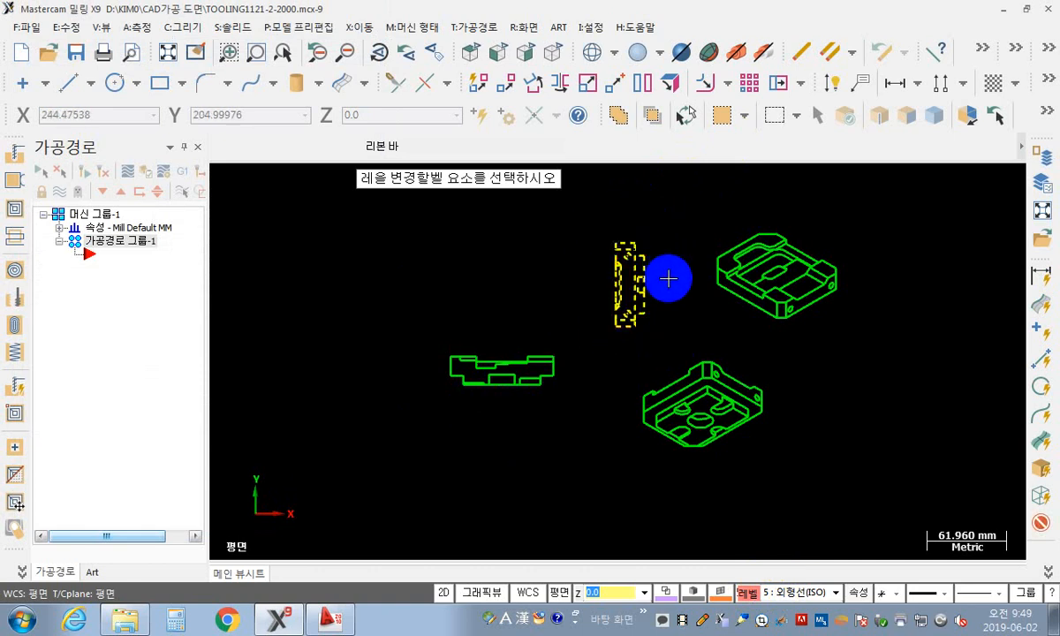
{"action": "key", "text": "Return"}
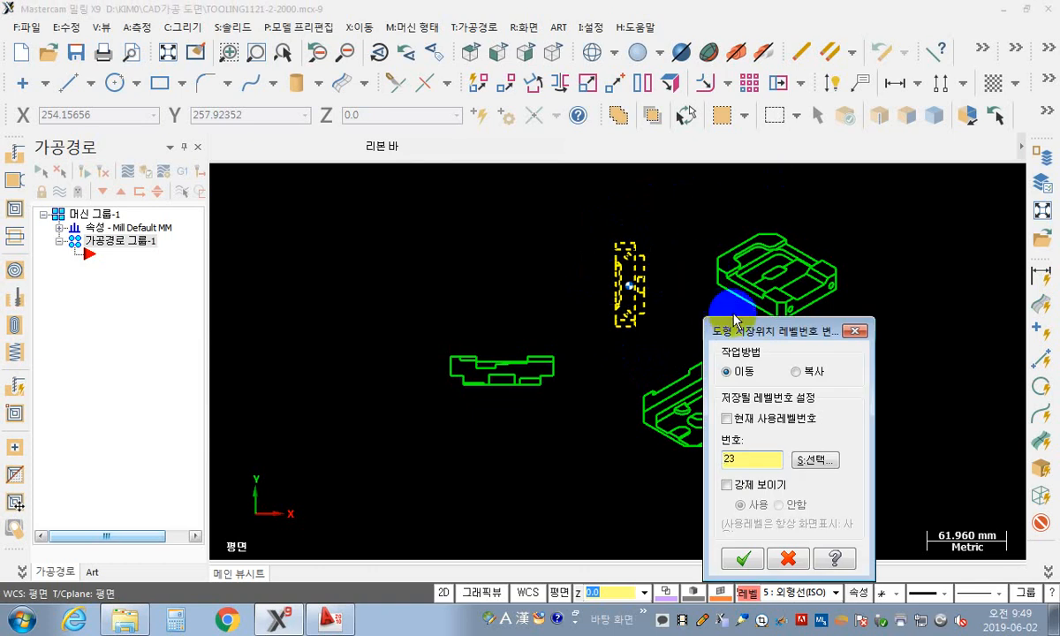
{"action": "left_click_drag", "start_coordinate": [734, 333], "coordinate": [300, 155]}
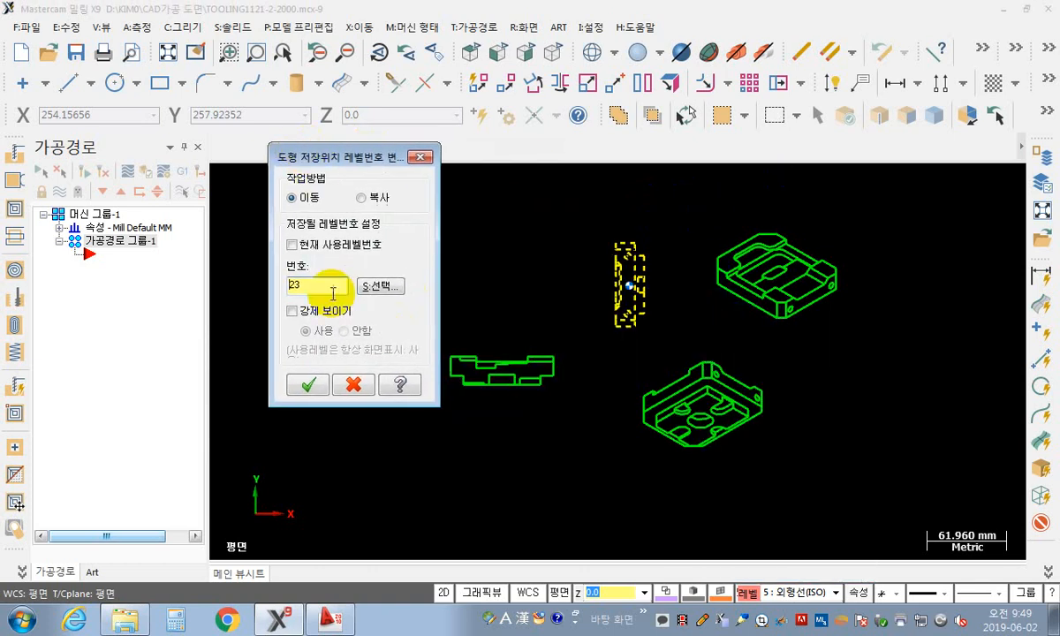
{"action": "left_click", "coordinate": [385, 286]}
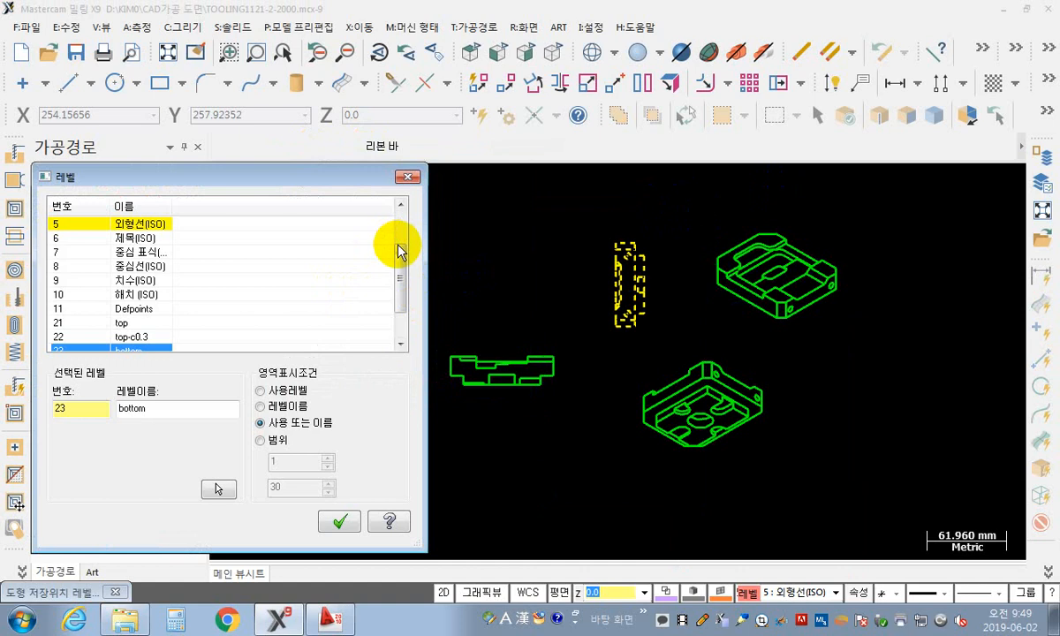
{"action": "left_click_drag", "start_coordinate": [400, 256], "coordinate": [403, 303]}
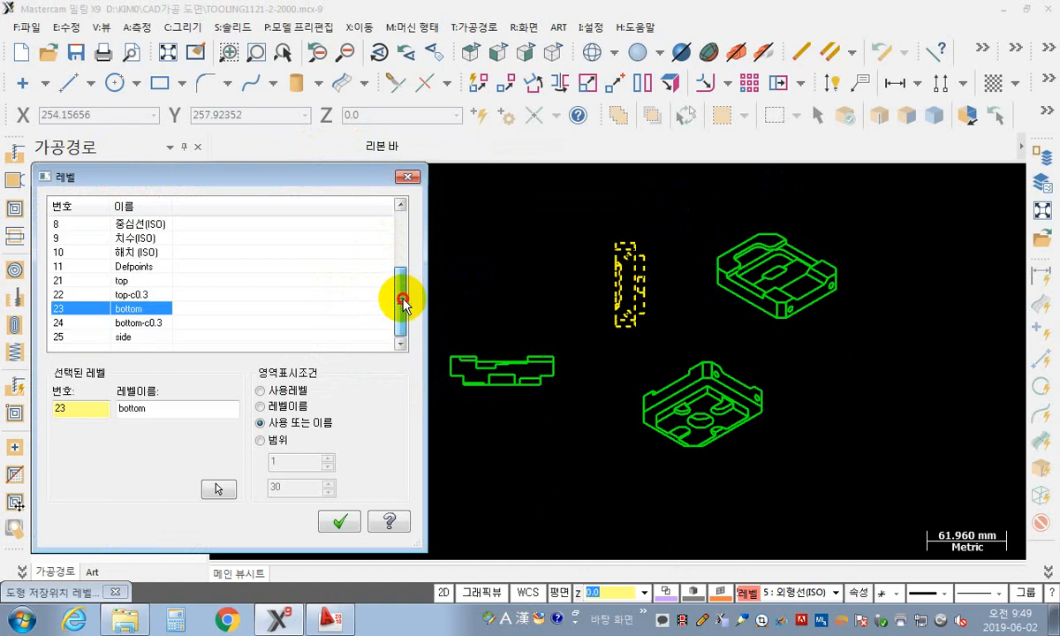
{"action": "left_click", "coordinate": [77, 337]}
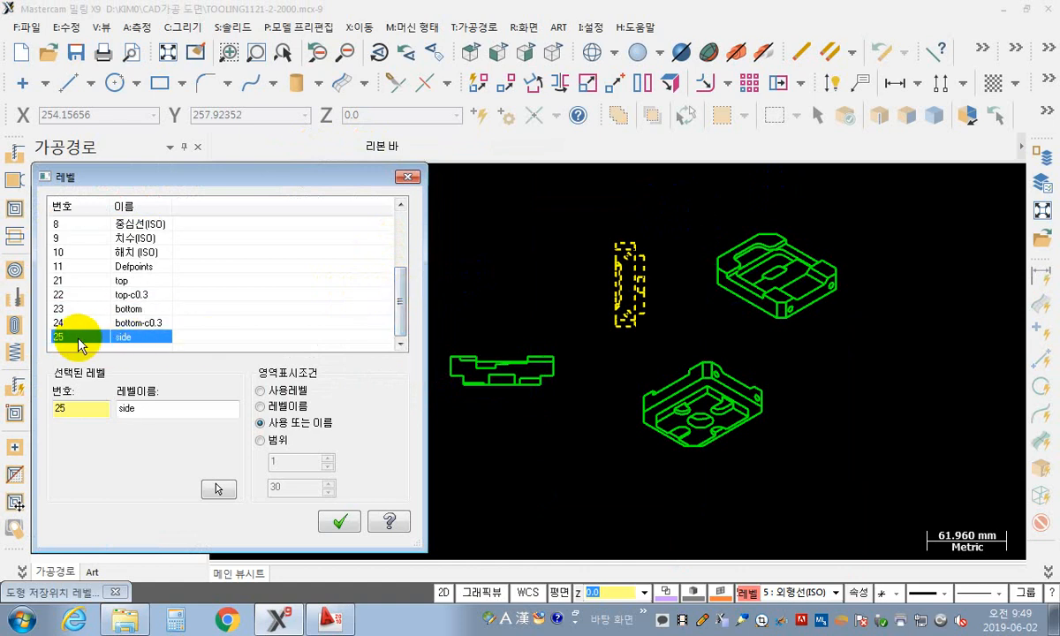
{"action": "left_click", "coordinate": [346, 524]}
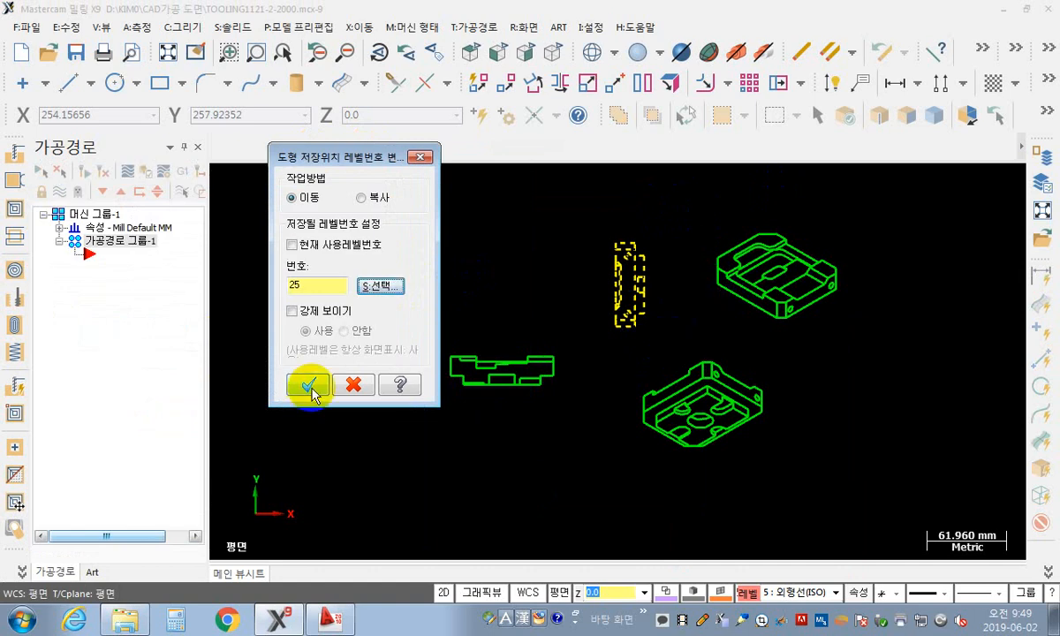
{"action": "left_click", "coordinate": [308, 386]}
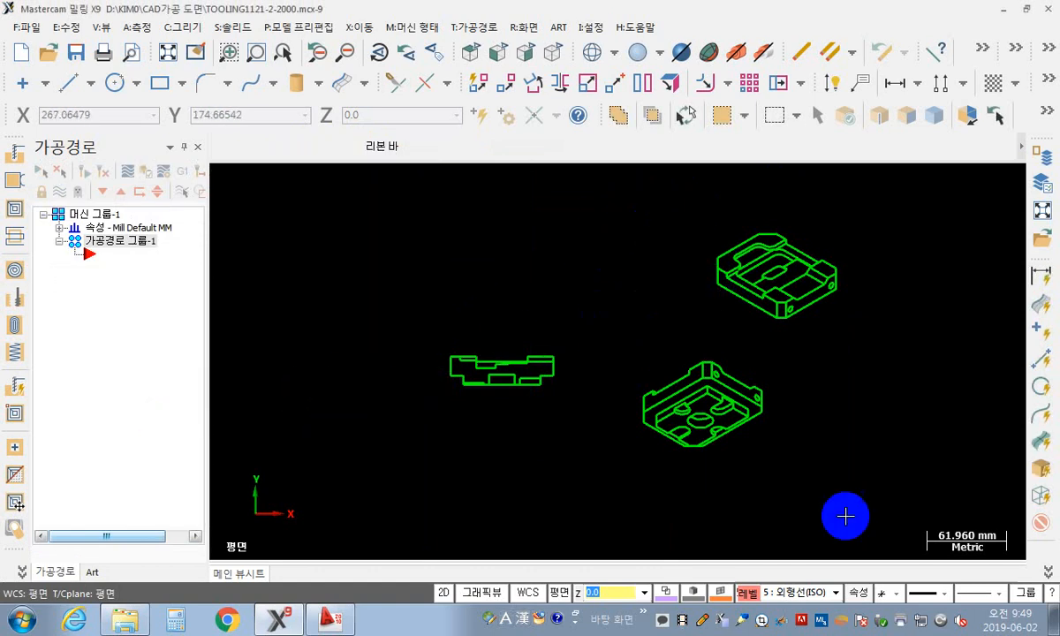
Step: Check the contents of level 25, side, by toggling its visibility, then leave it hidden with level 5 active and accept the level settings
{"action": "left_click", "coordinate": [753, 599]}
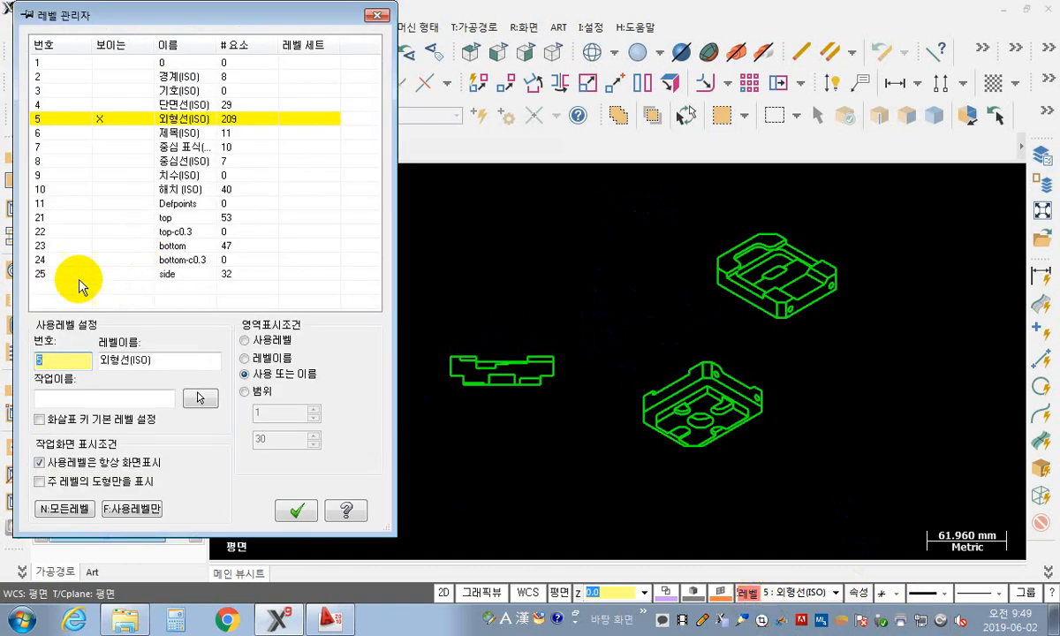
{"action": "left_click", "coordinate": [111, 273]}
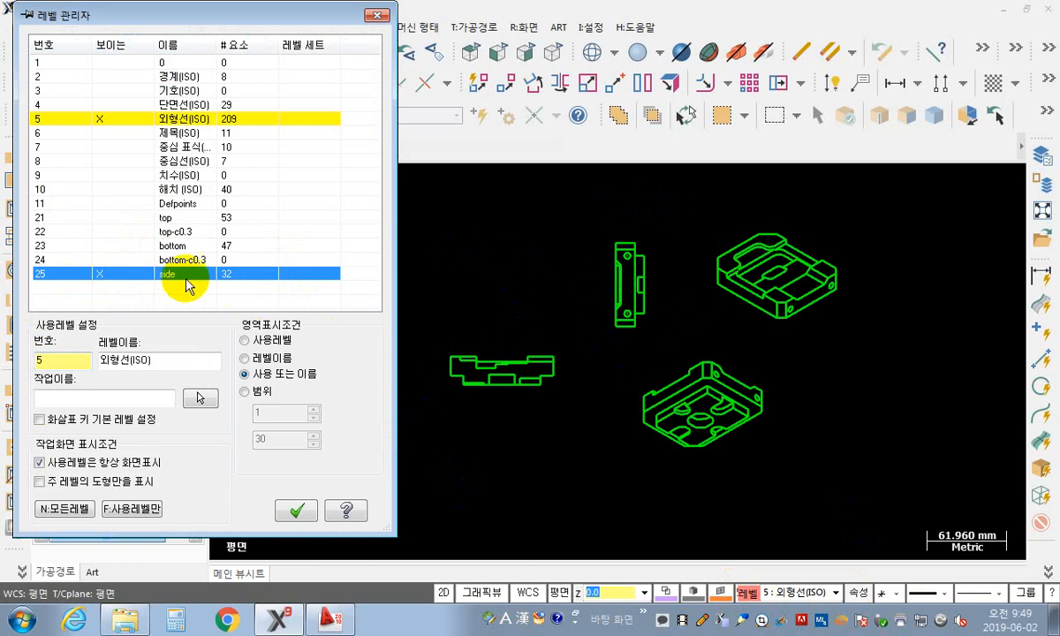
{"action": "left_click", "coordinate": [103, 275]}
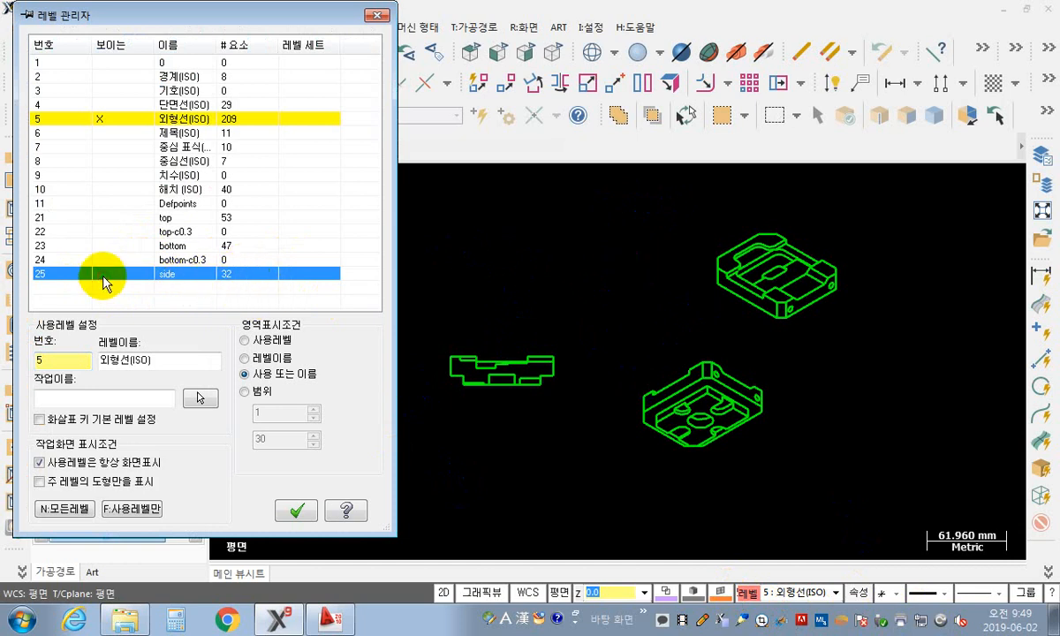
{"action": "left_click", "coordinate": [102, 276]}
{"action": "left_click", "coordinate": [102, 276]}
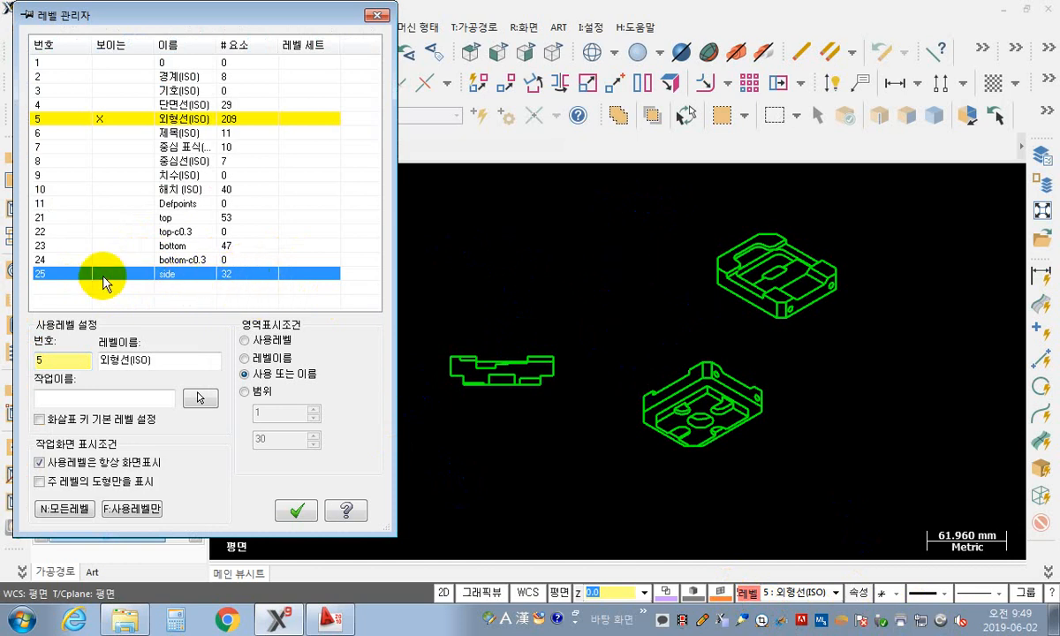
{"action": "left_click", "coordinate": [52, 122]}
{"action": "left_click", "coordinate": [291, 509]}
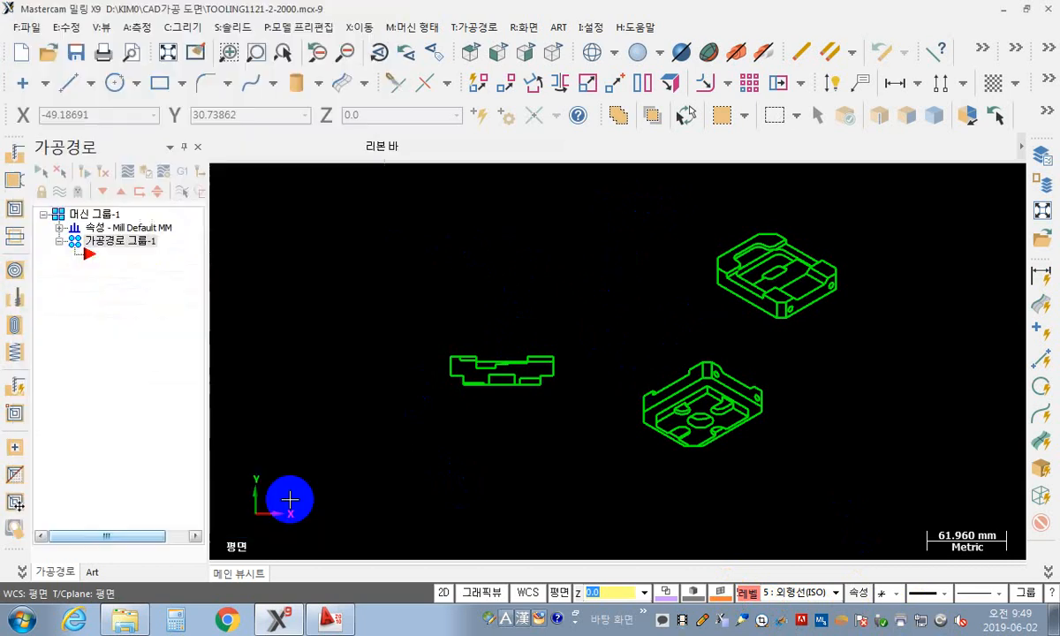